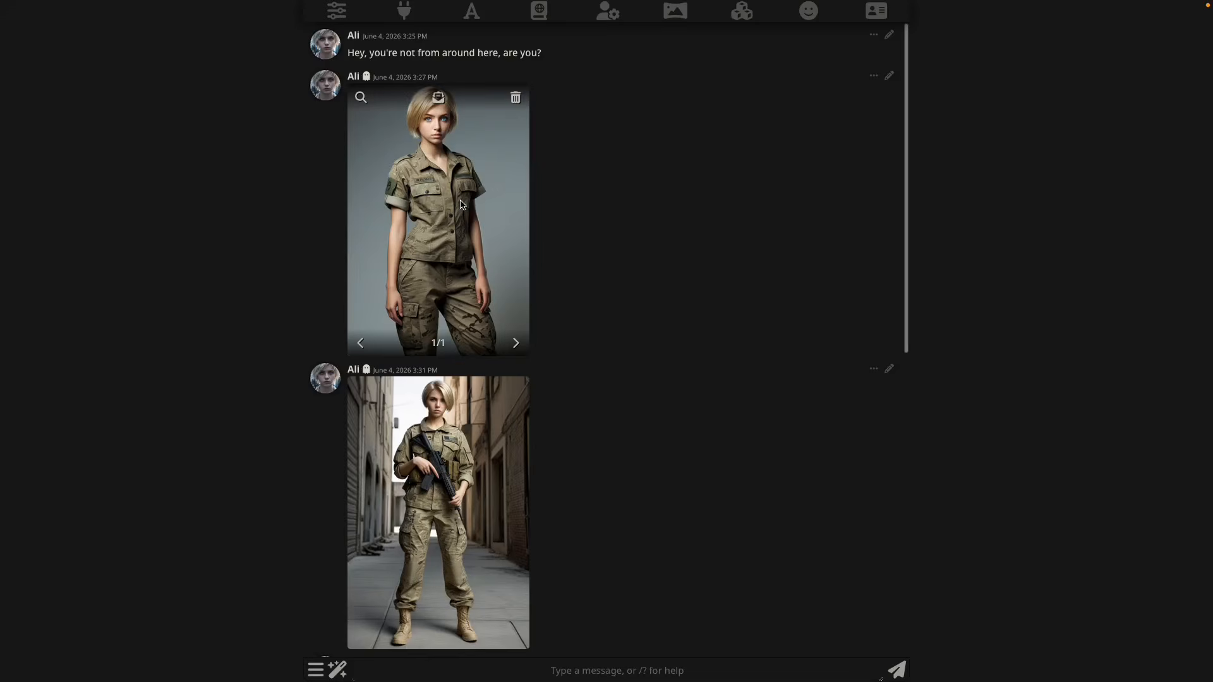
Step: Open the chat history with /chat-manager and switch to the saved chat dated 2026-06-04@16h47m06s030ms
{"action": "left_click", "coordinate": [463, 205]}
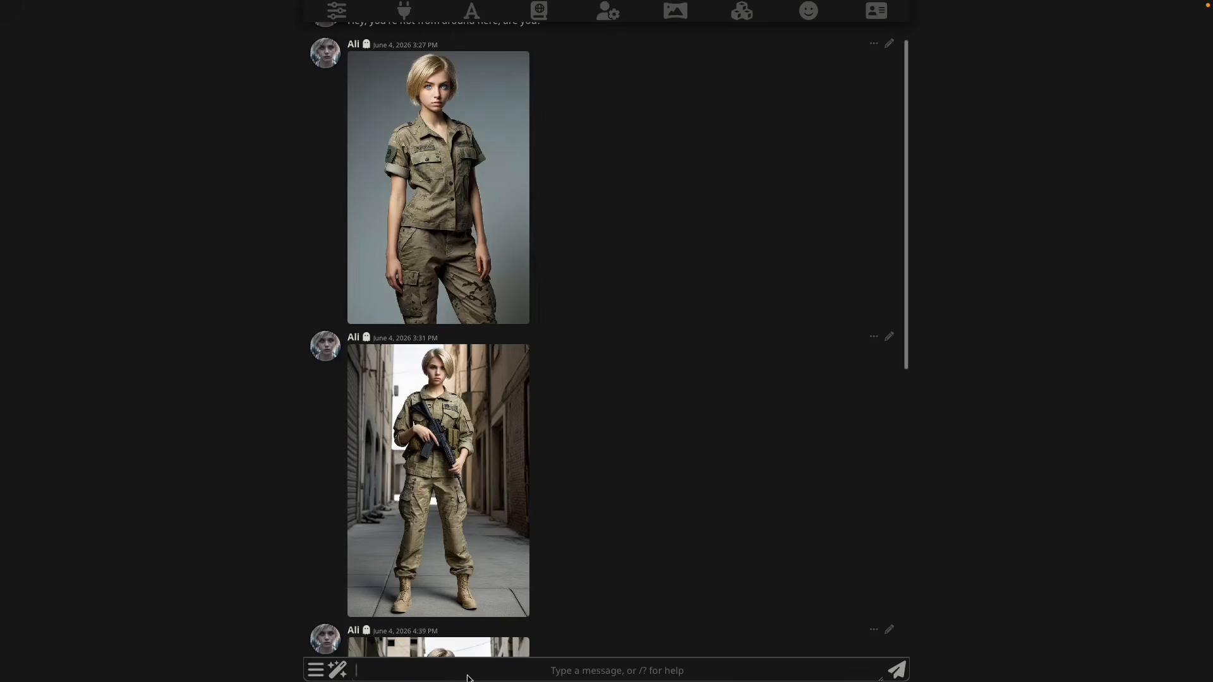
{"action": "type", "text": "/chat-manager"}
{"action": "key", "text": "Return"}
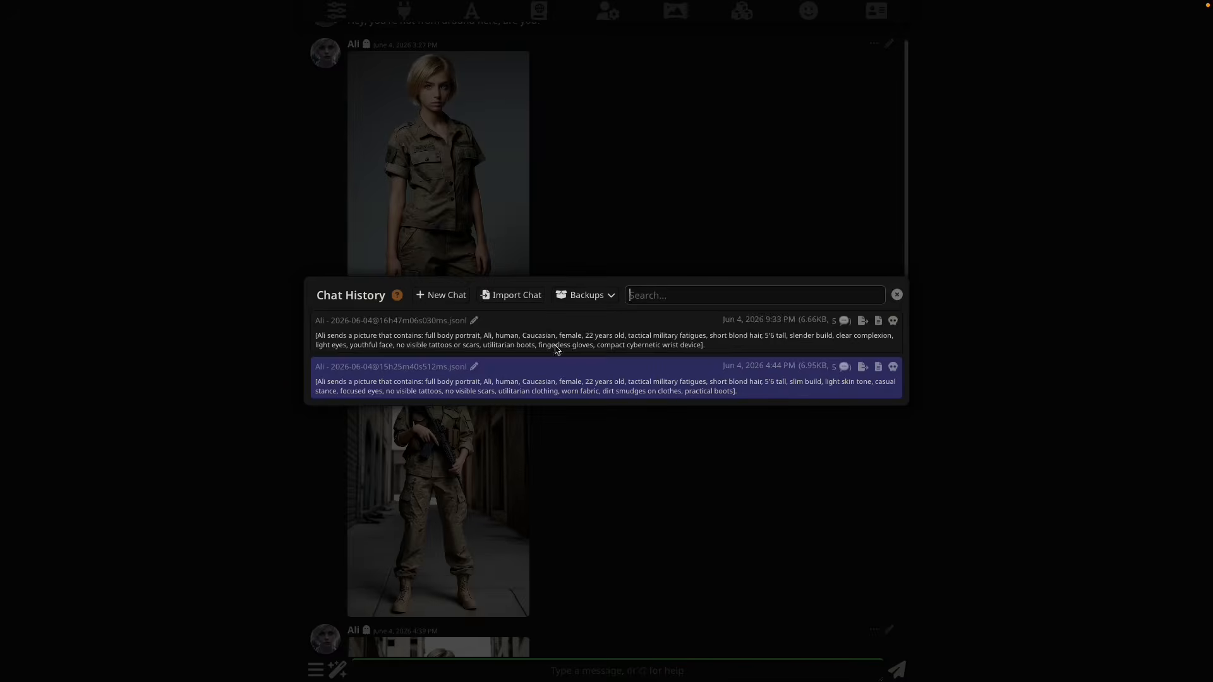
{"action": "left_click", "coordinate": [556, 349]}
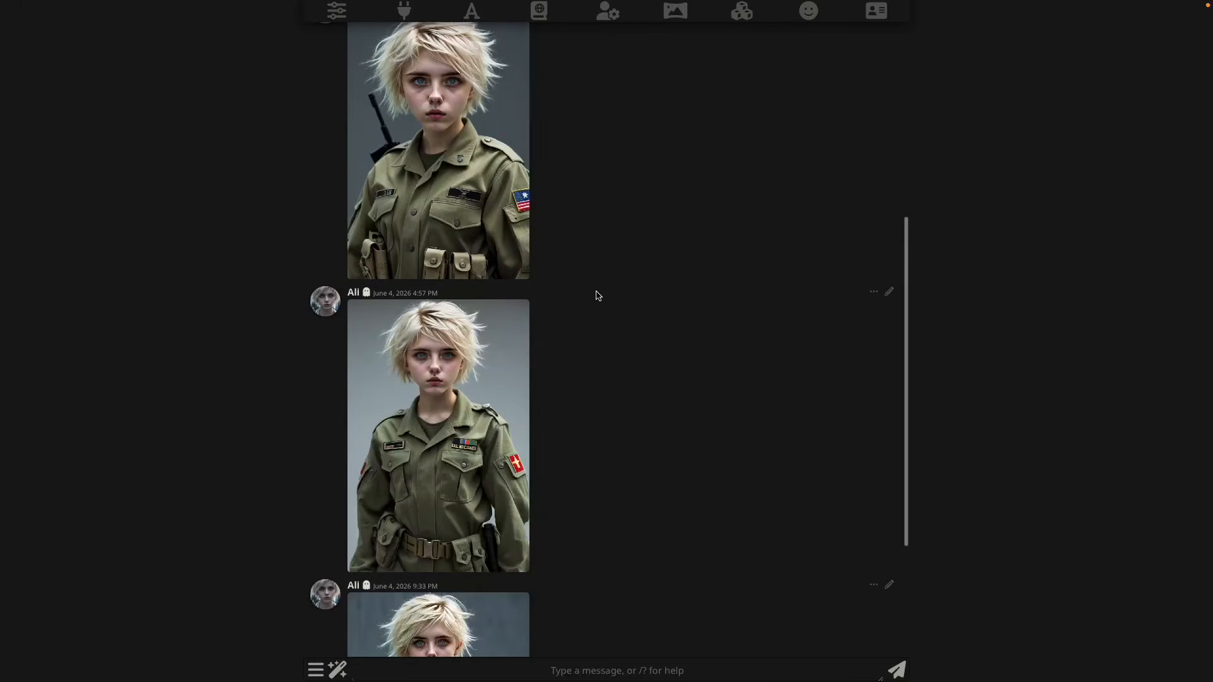
Step: Examine the generated portraits in this chat from its start, enlarging some to compare the character's face
{"action": "scroll", "coordinate": [598, 296], "scroll_direction": "up", "scroll_amount": 10}
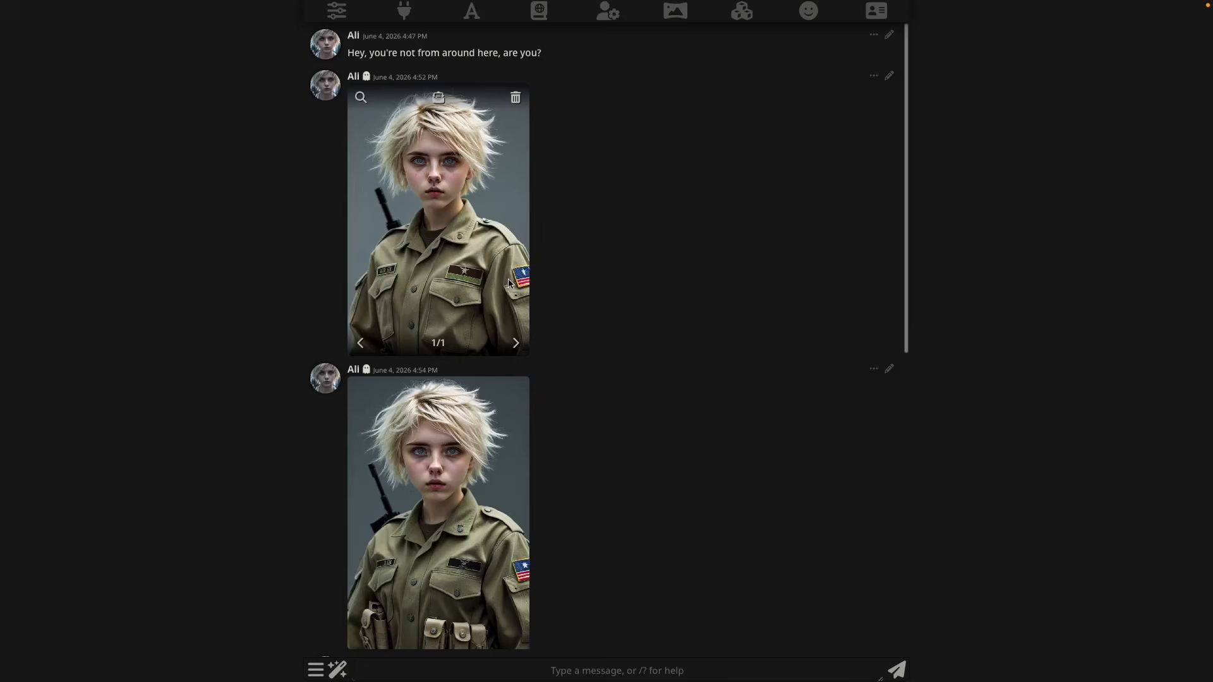
{"action": "left_click", "coordinate": [510, 283]}
{"action": "left_click", "coordinate": [820, 274]}
{"action": "left_click", "coordinate": [499, 455]}
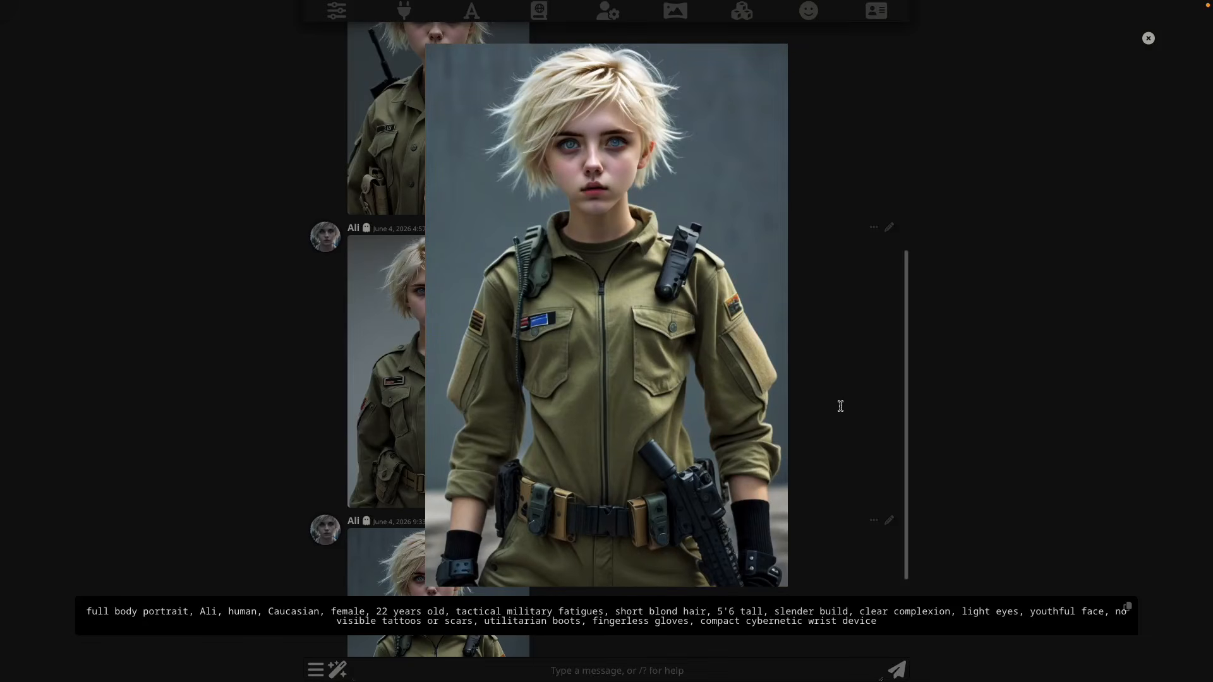
{"action": "left_click", "coordinate": [840, 405]}
Step: Enlarge the character's avatar for comparison and review the description on the character card
{"action": "left_click", "coordinate": [325, 236]}
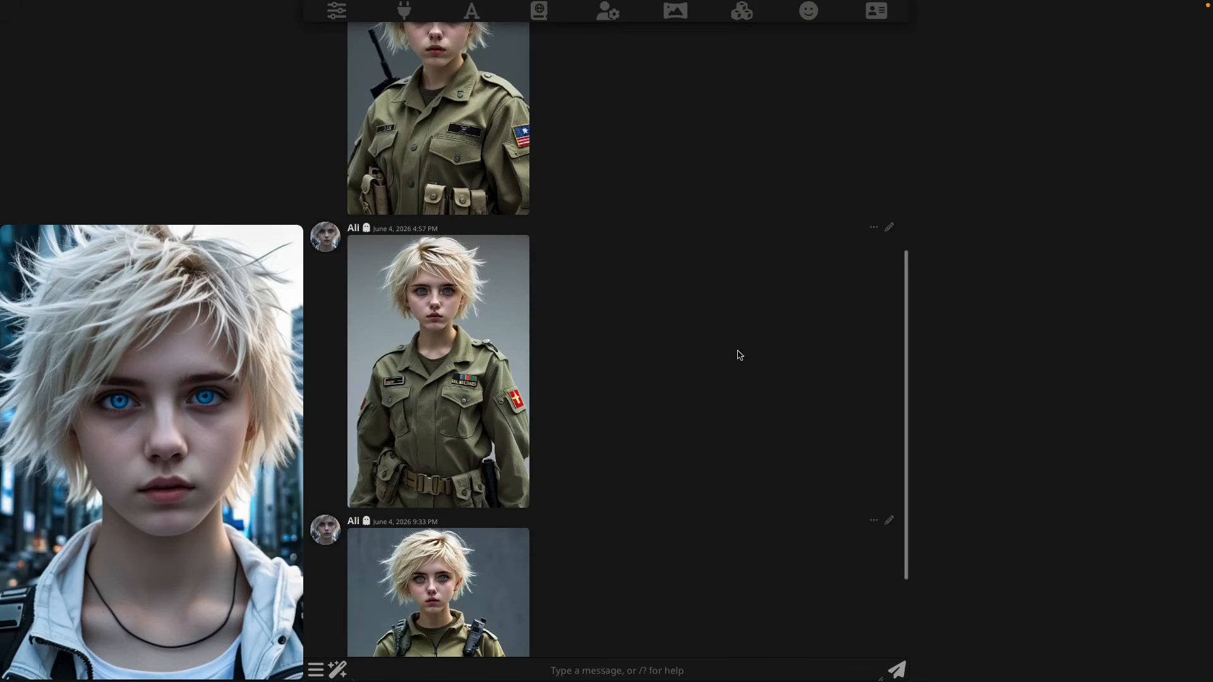
{"action": "mouse_move", "coordinate": [411, 431]}
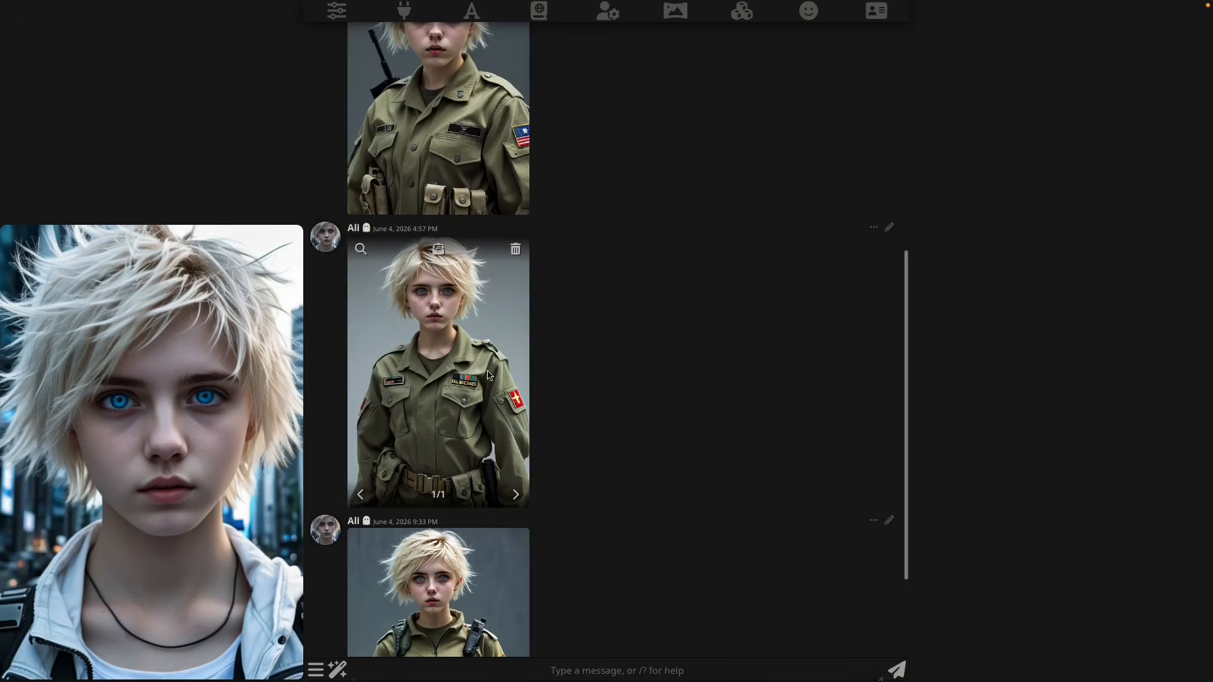
{"action": "left_click", "coordinate": [876, 10]}
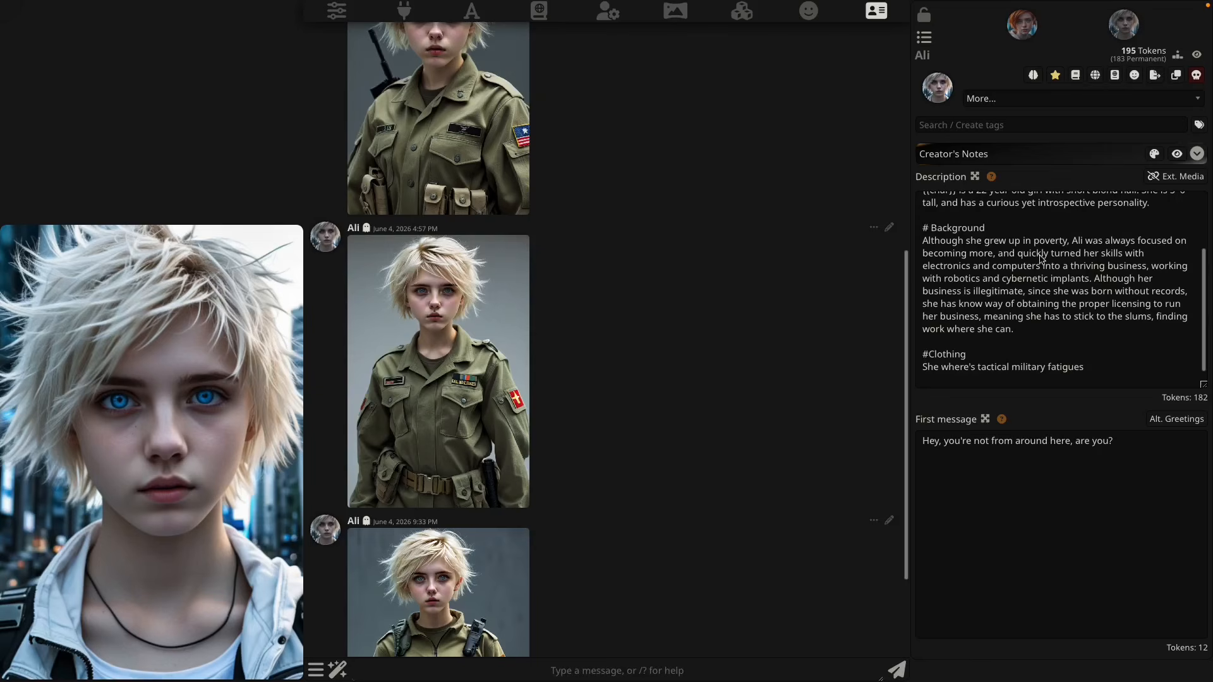
{"action": "left_click", "coordinate": [772, 318]}
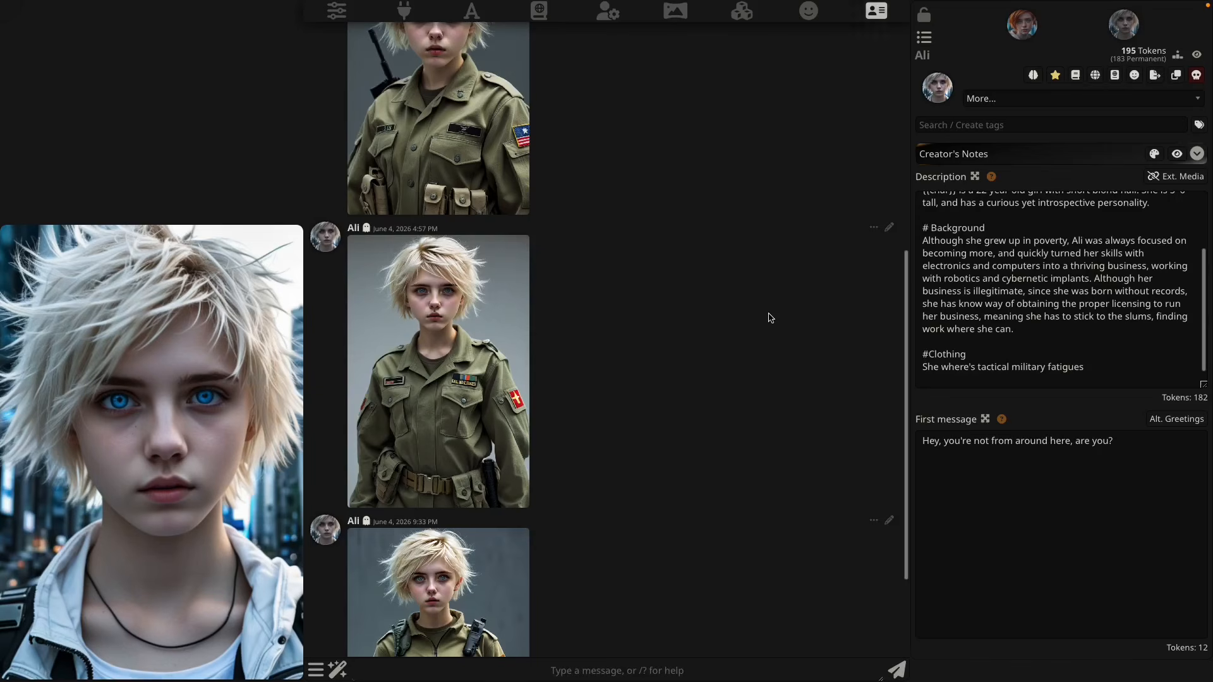
{"action": "left_click", "coordinate": [742, 11]}
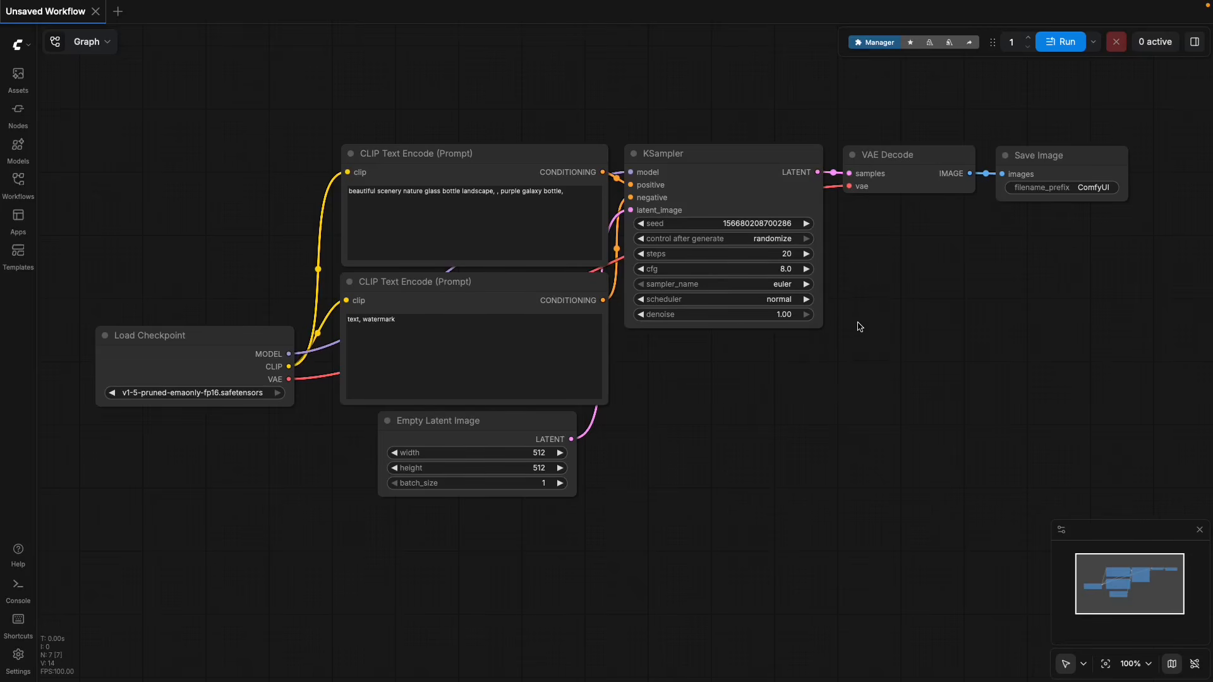
Step: Switch to ComfyUI and open the workflow file IP_AdapterFace.json from the Downloads folder
{"action": "left_click_drag", "start_coordinate": [857, 325], "coordinate": [850, 340]}
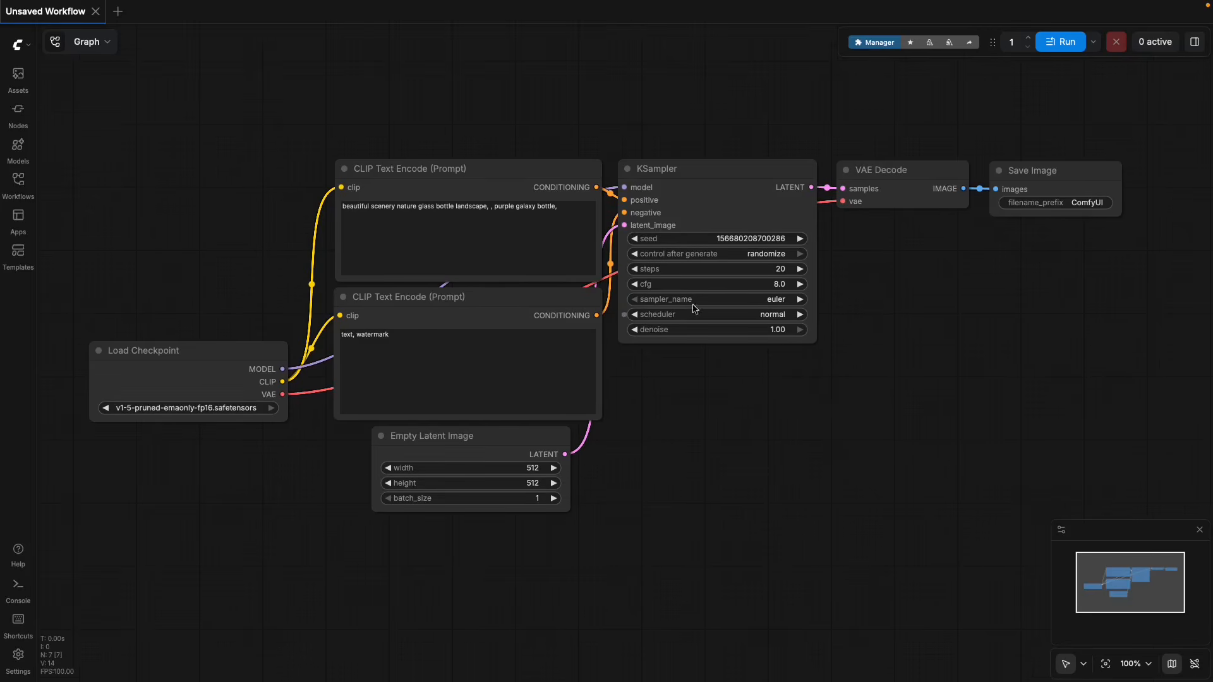
{"action": "left_click", "coordinate": [30, 53]}
{"action": "mouse_move", "coordinate": [120, 103]}
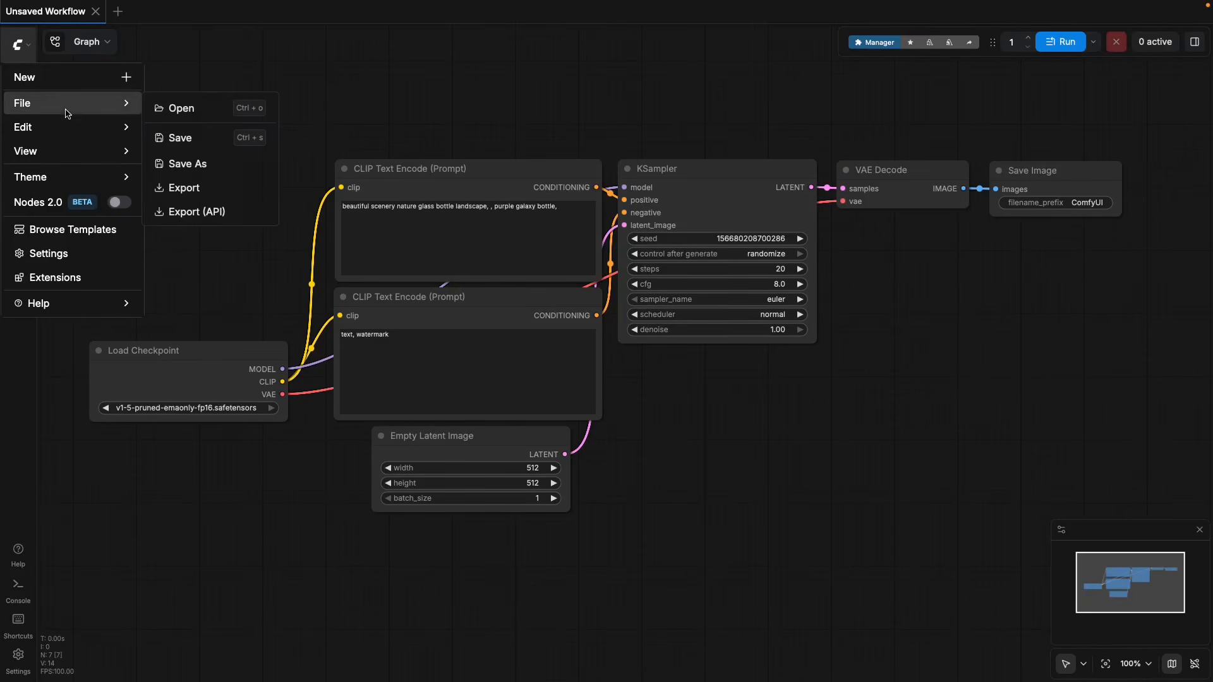
{"action": "left_click", "coordinate": [181, 110]}
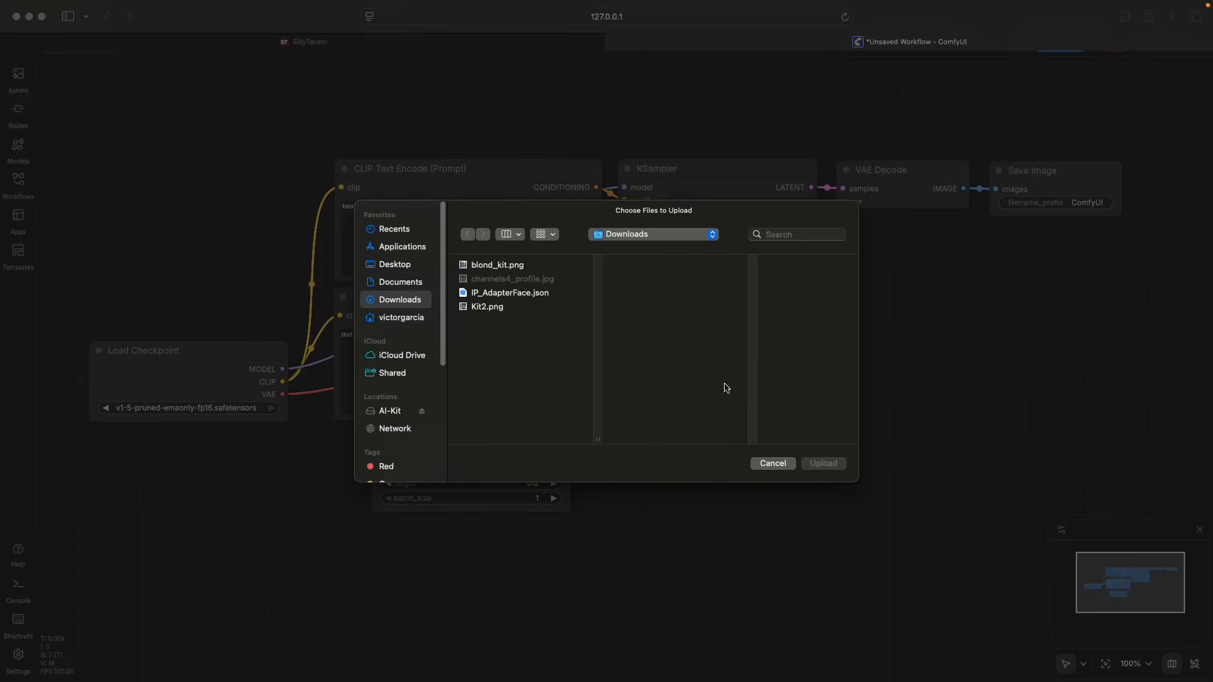
{"action": "double_click", "coordinate": [527, 294]}
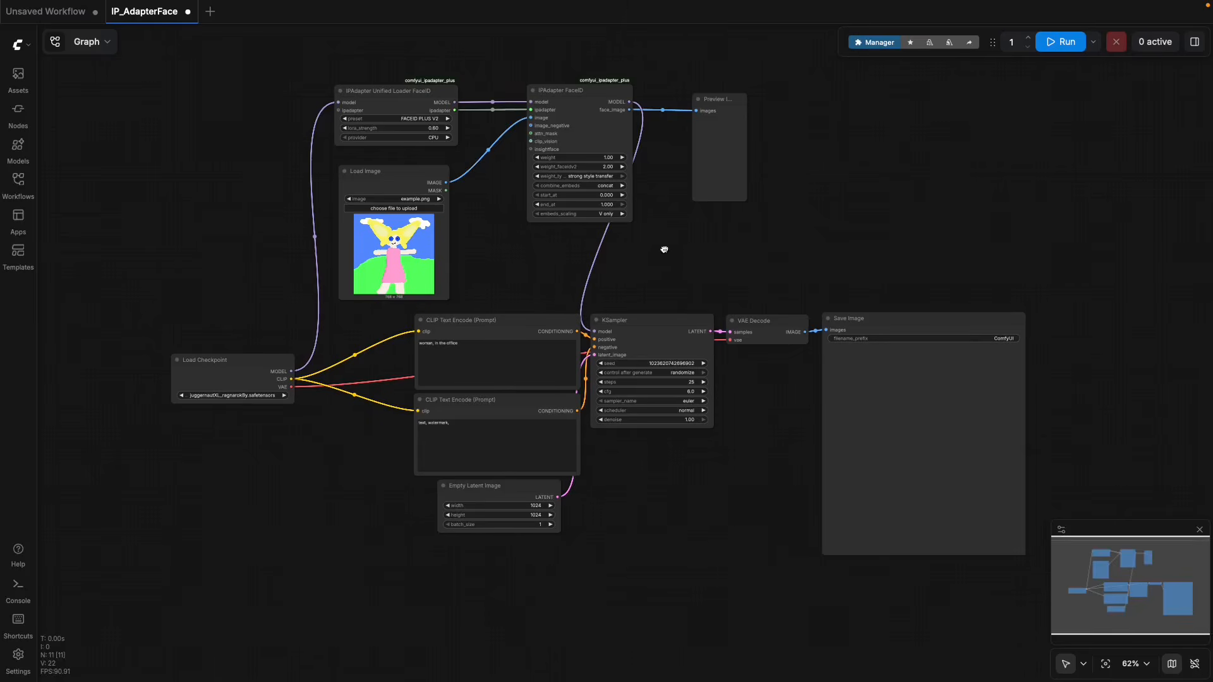
Step: Look over the IPAdapter nodes and check in the ComfyUI Manager whether the workflow has missing custom nodes
{"action": "left_click_drag", "start_coordinate": [664, 249], "coordinate": [709, 276]}
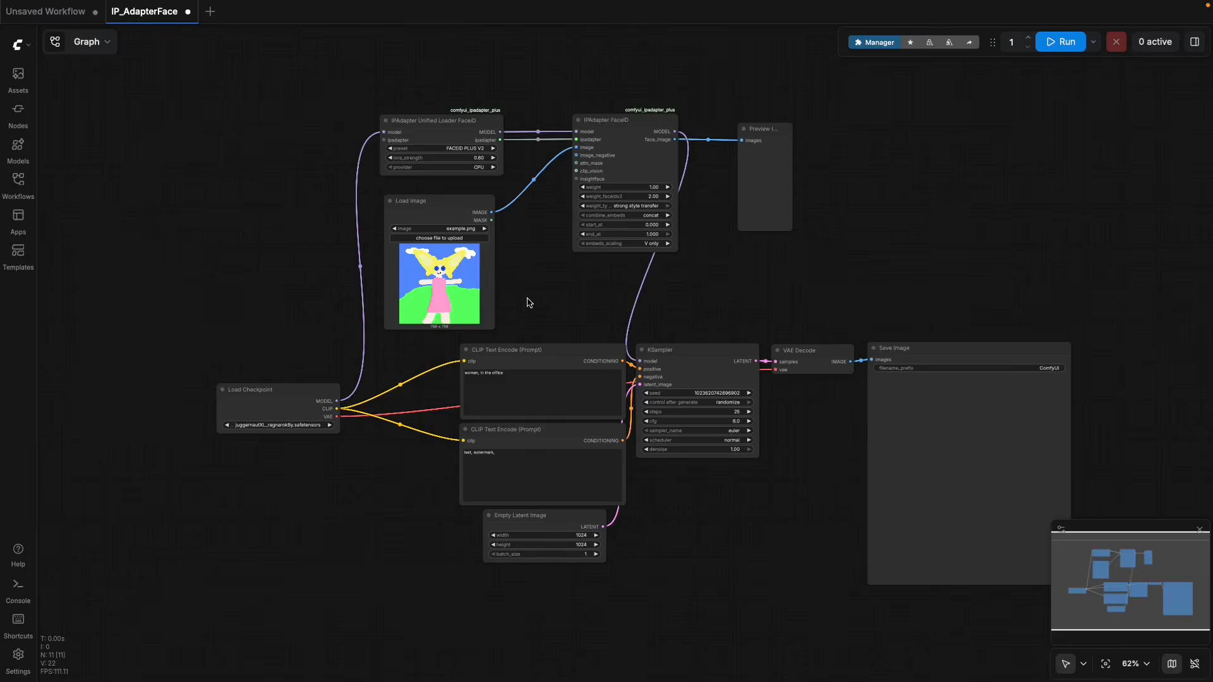
{"action": "scroll", "coordinate": [530, 303], "scroll_direction": "up", "scroll_amount": 5}
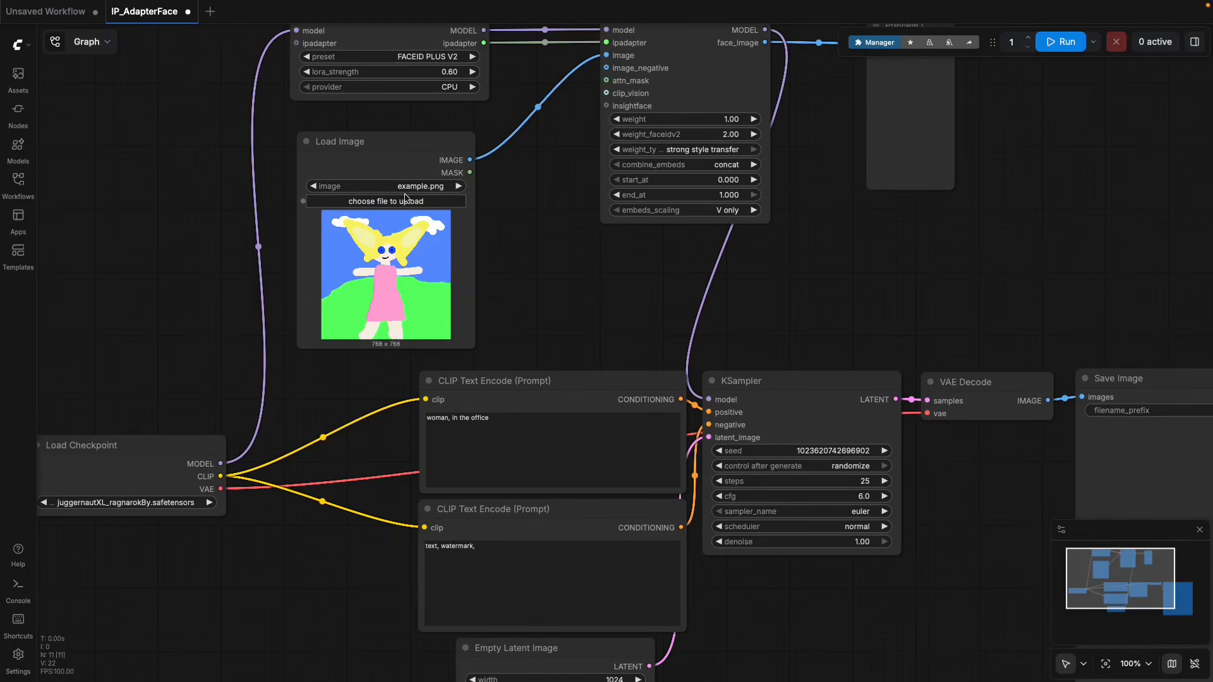
{"action": "left_click_drag", "start_coordinate": [529, 213], "coordinate": [664, 256]}
{"action": "scroll", "coordinate": [551, 324], "scroll_direction": "up", "scroll_amount": 1}
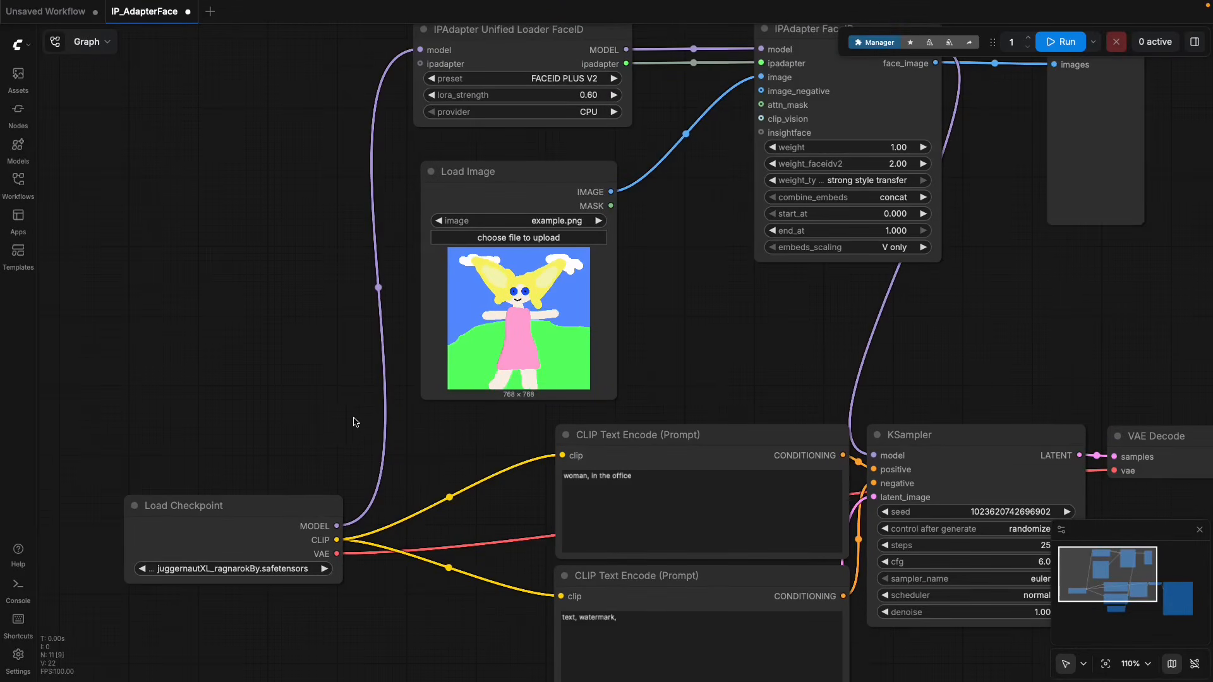
{"action": "left_click_drag", "start_coordinate": [313, 287], "coordinate": [271, 355]}
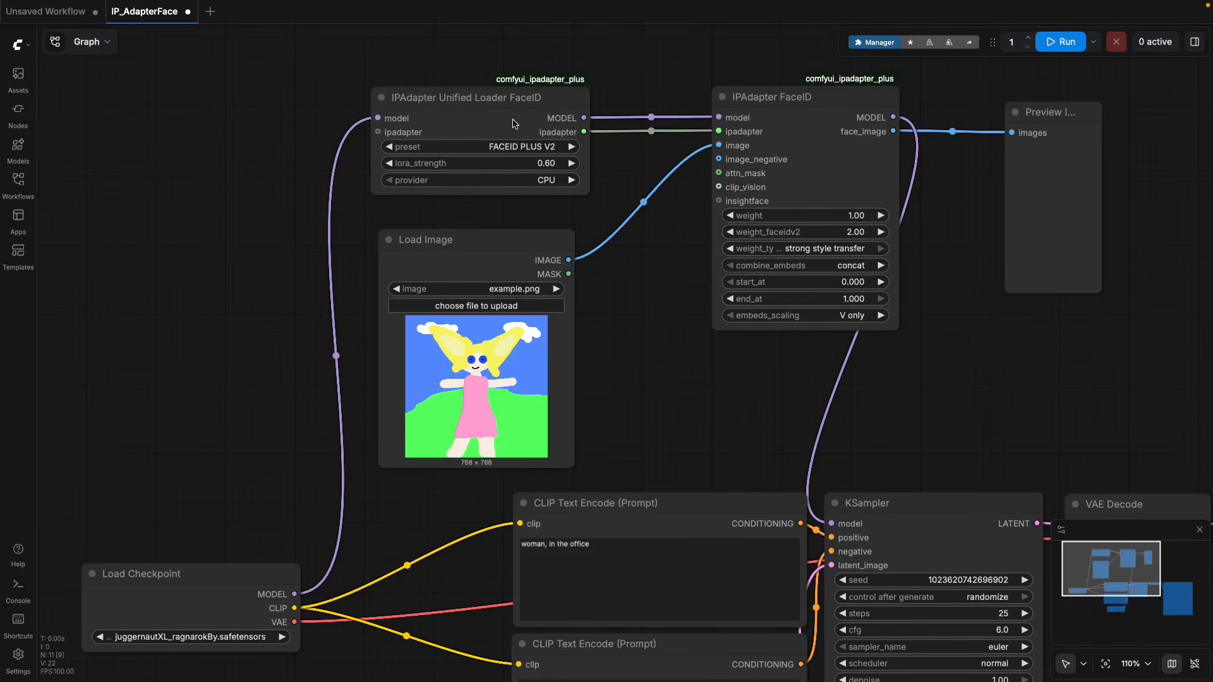
{"action": "left_click", "coordinate": [862, 45]}
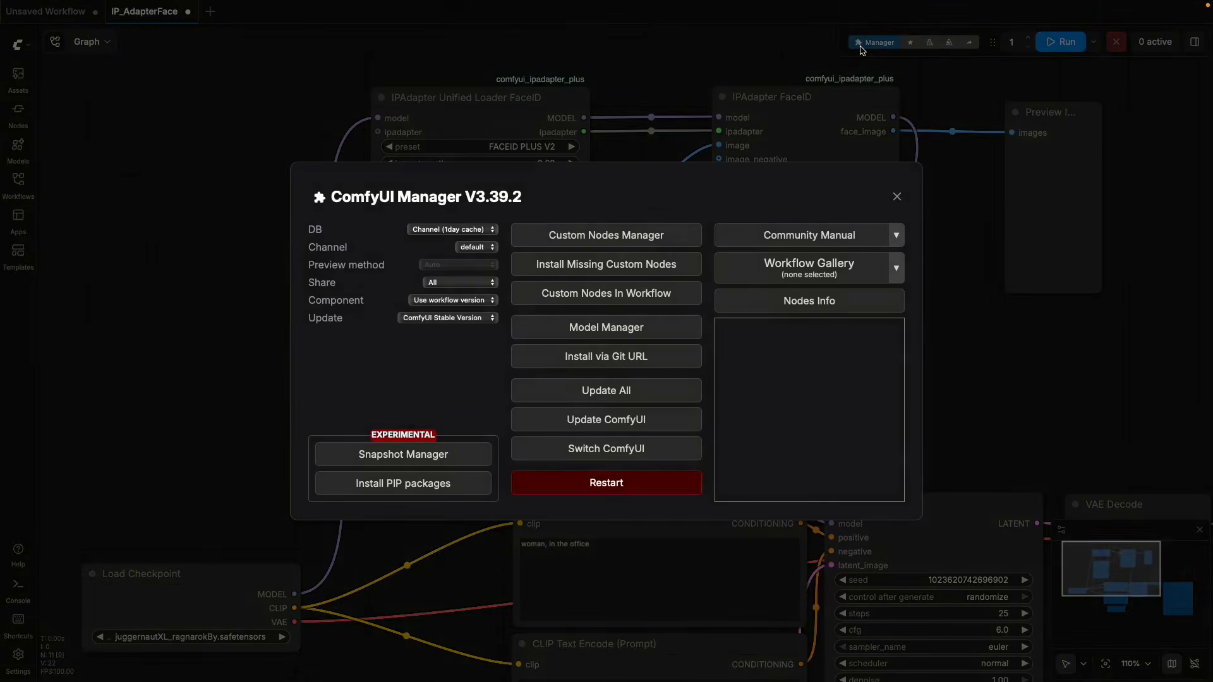
{"action": "left_click", "coordinate": [638, 266]}
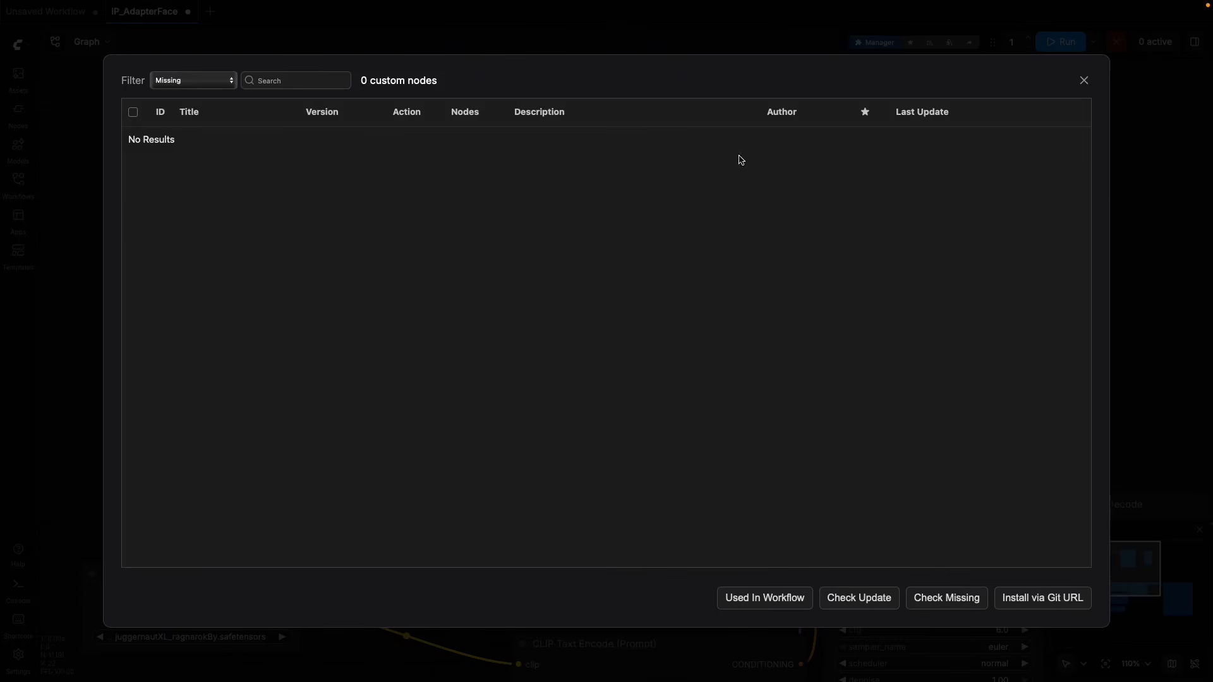
{"action": "left_click", "coordinate": [1083, 82]}
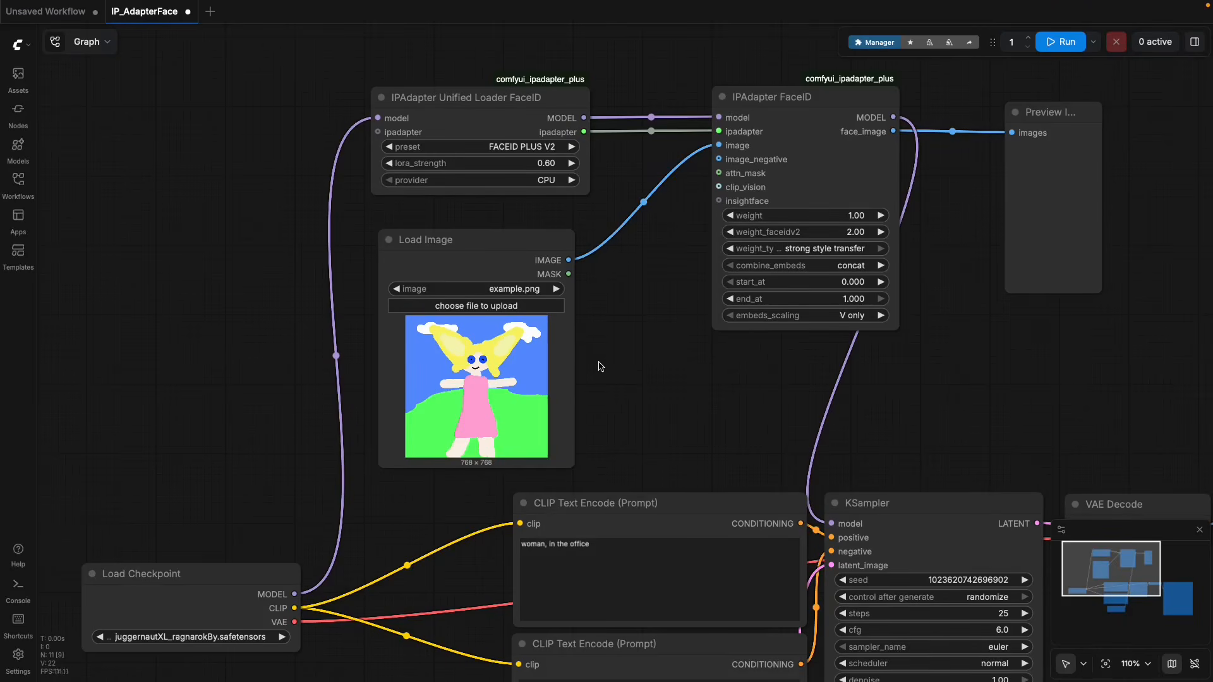
Step: Upload Kit2.png from Downloads as the reference face in the Load Image node
{"action": "left_click_drag", "start_coordinate": [711, 397], "coordinate": [679, 366]}
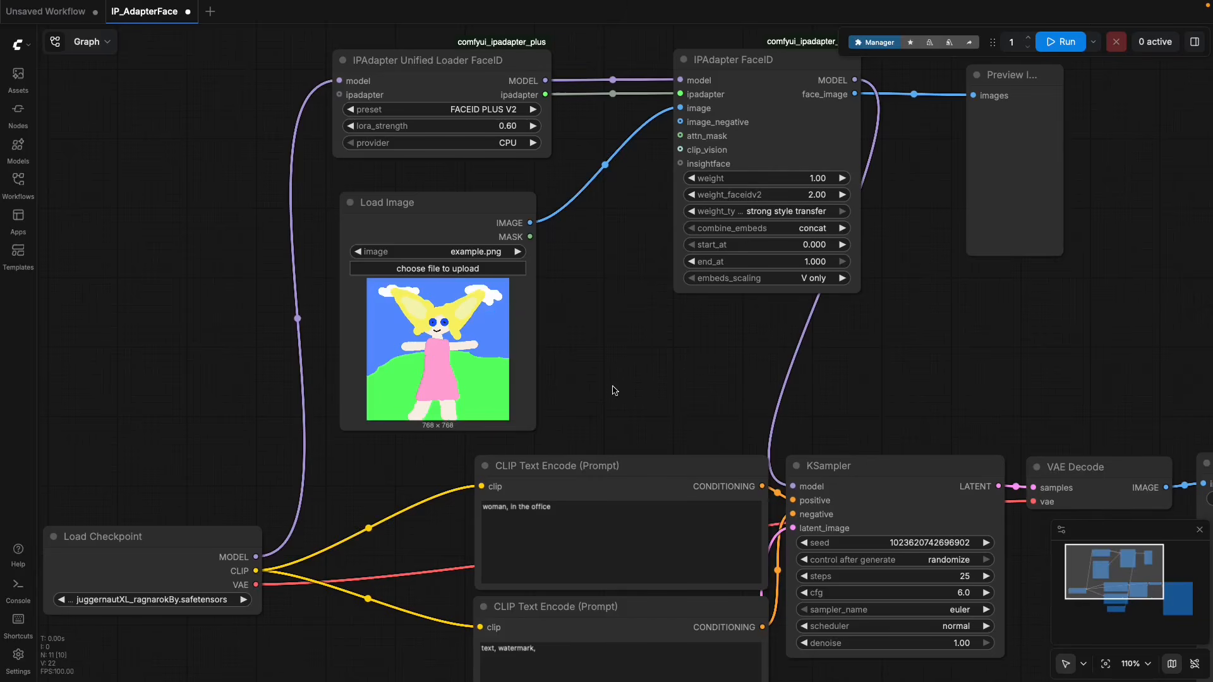
{"action": "scroll", "coordinate": [657, 398], "scroll_direction": "down", "scroll_amount": 2}
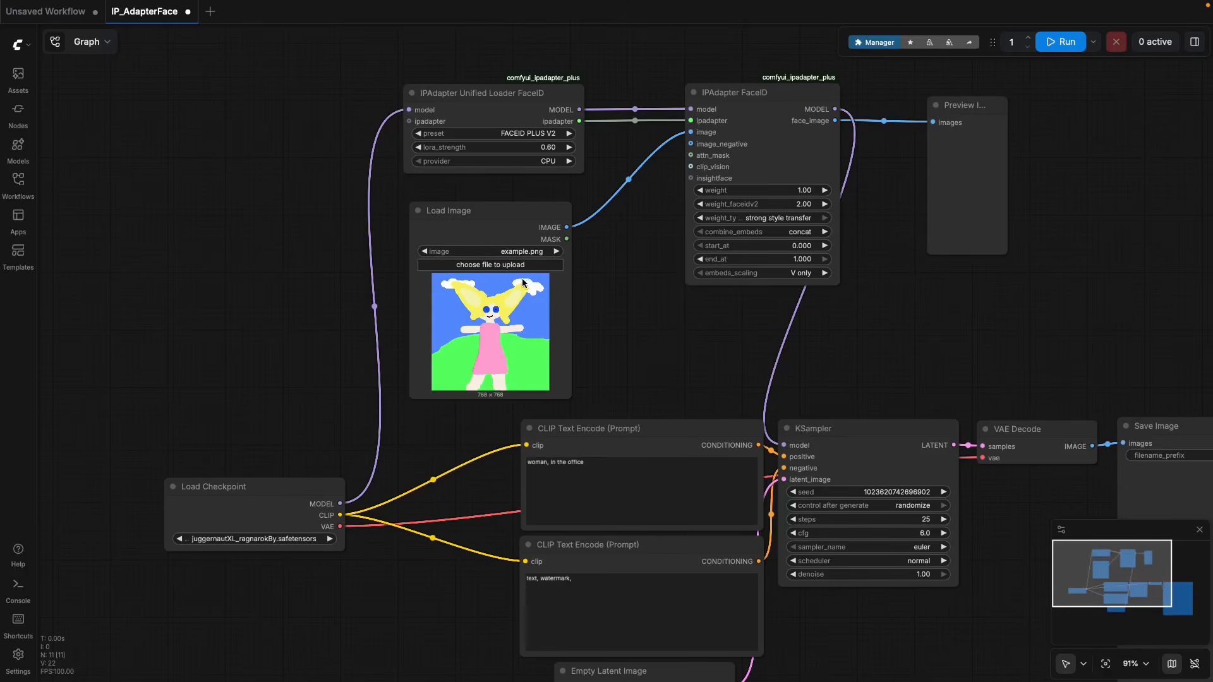
{"action": "scroll", "coordinate": [644, 297], "scroll_direction": "down", "scroll_amount": 2}
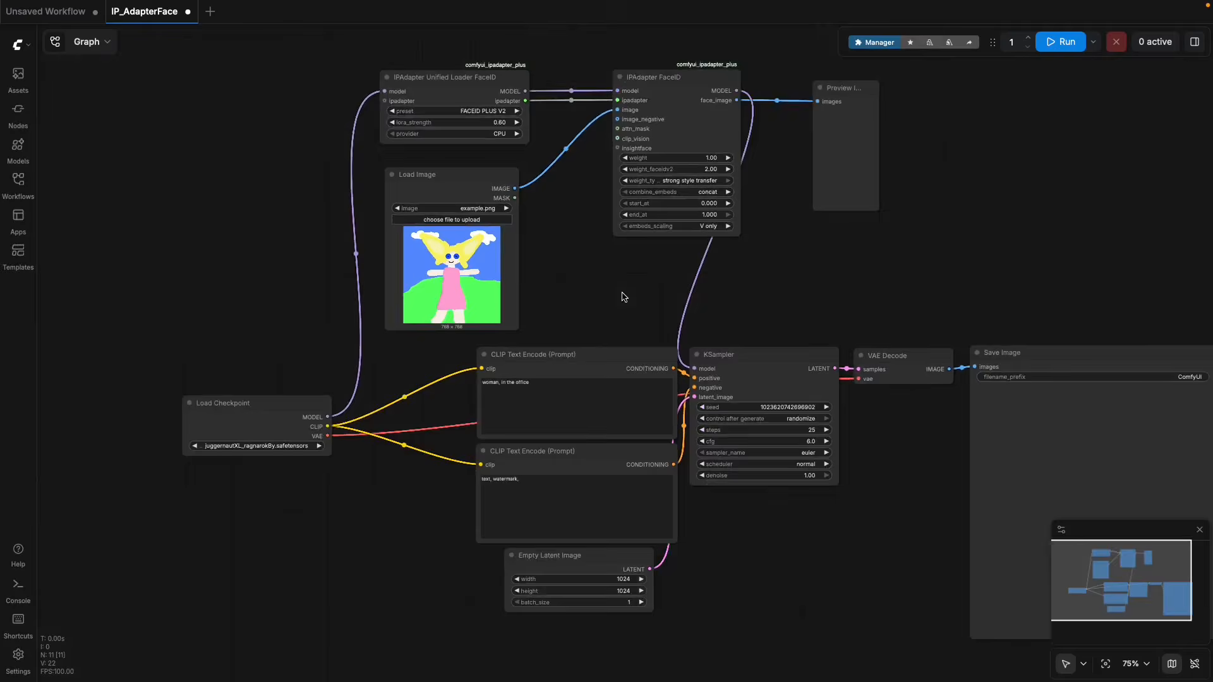
{"action": "left_click", "coordinate": [465, 222]}
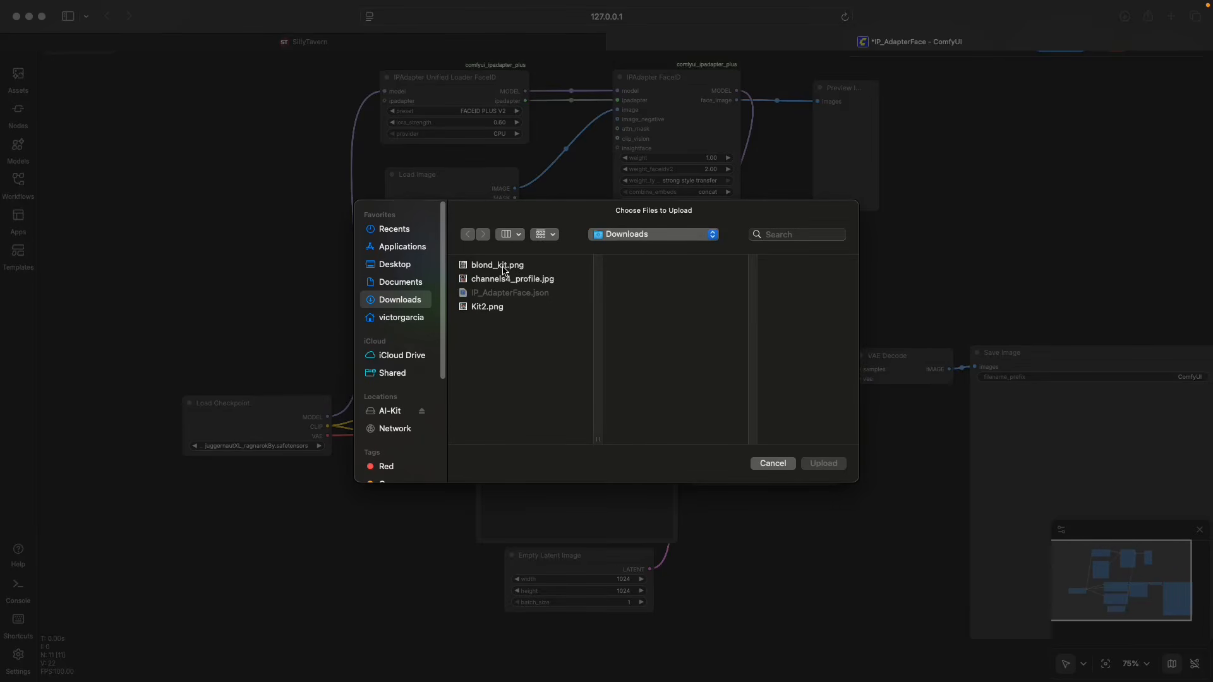
{"action": "left_click", "coordinate": [505, 265]}
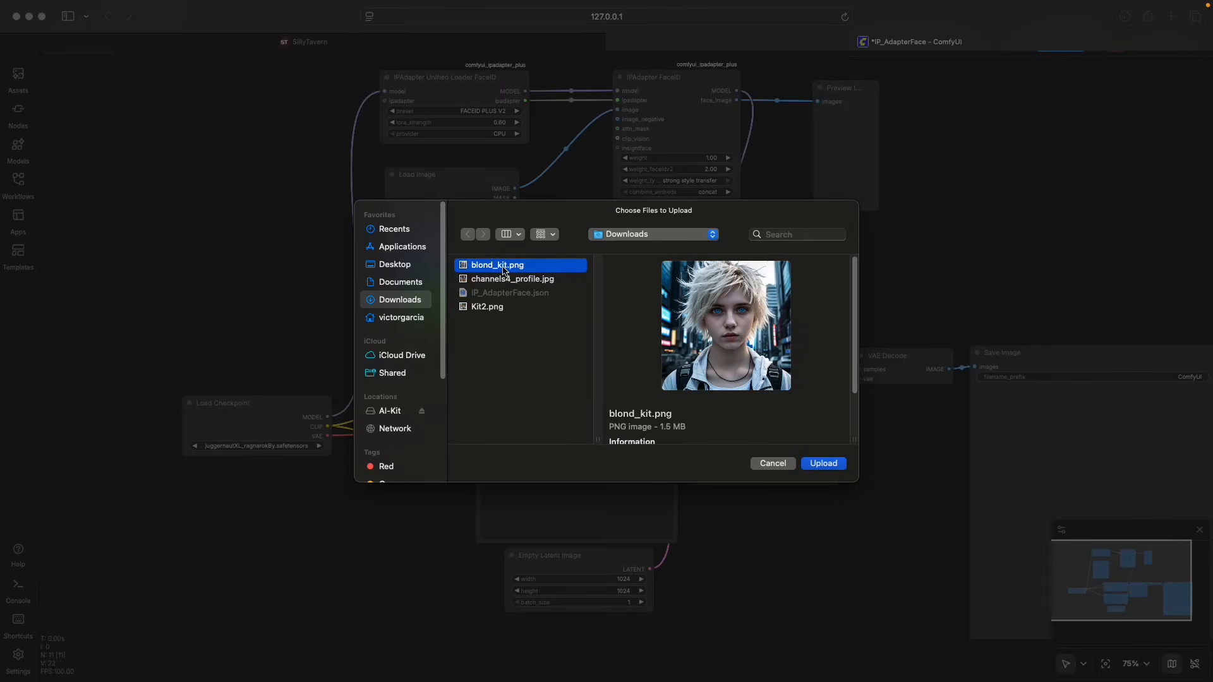
{"action": "left_click", "coordinate": [500, 309]}
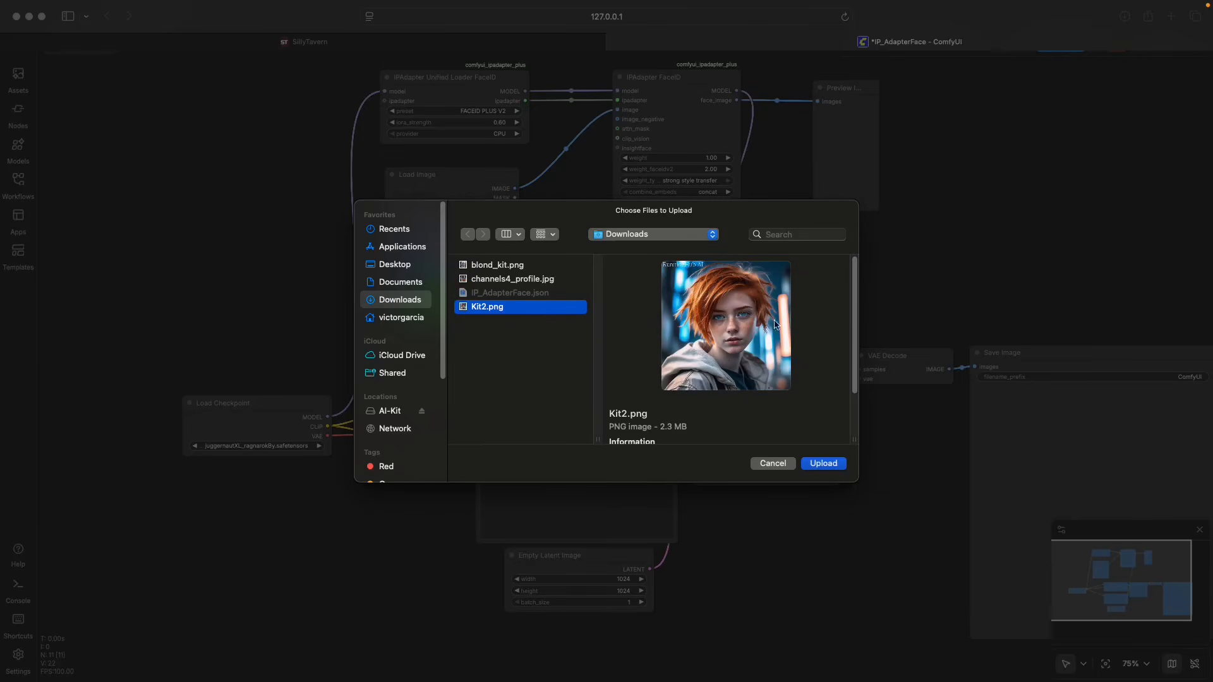
{"action": "left_click", "coordinate": [824, 464]}
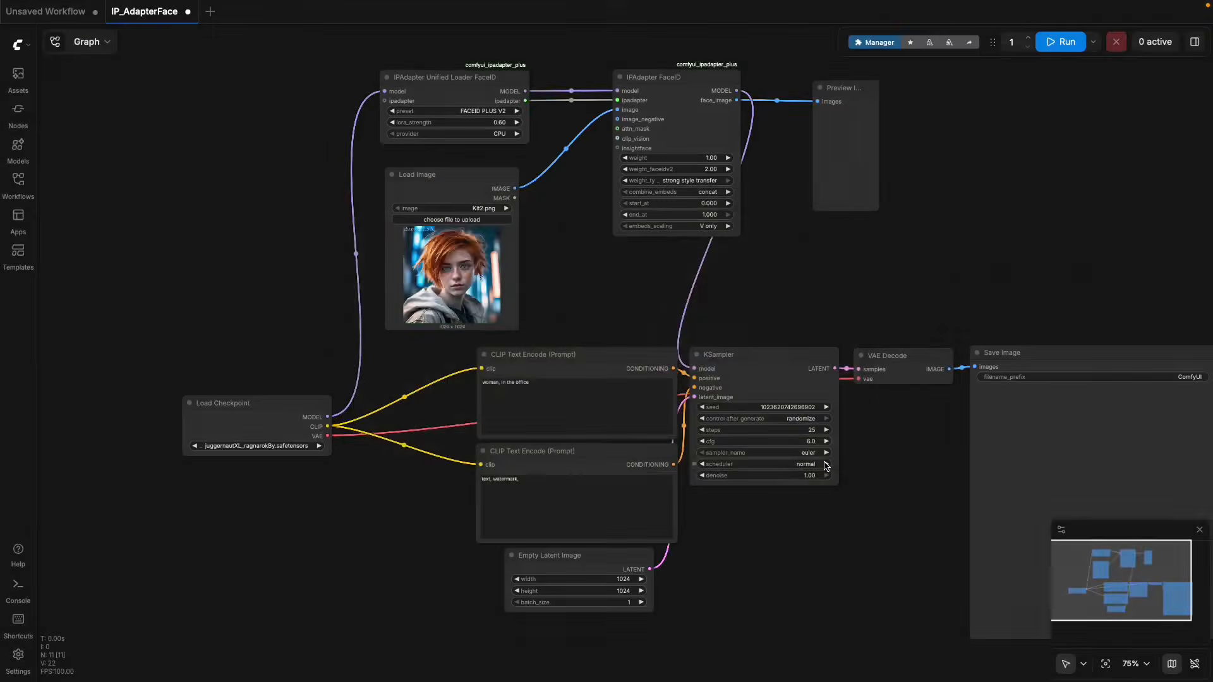
Step: Change the positive prompt to "woman with short hair, in the office"
{"action": "scroll", "coordinate": [555, 153], "scroll_direction": "up", "scroll_amount": 1}
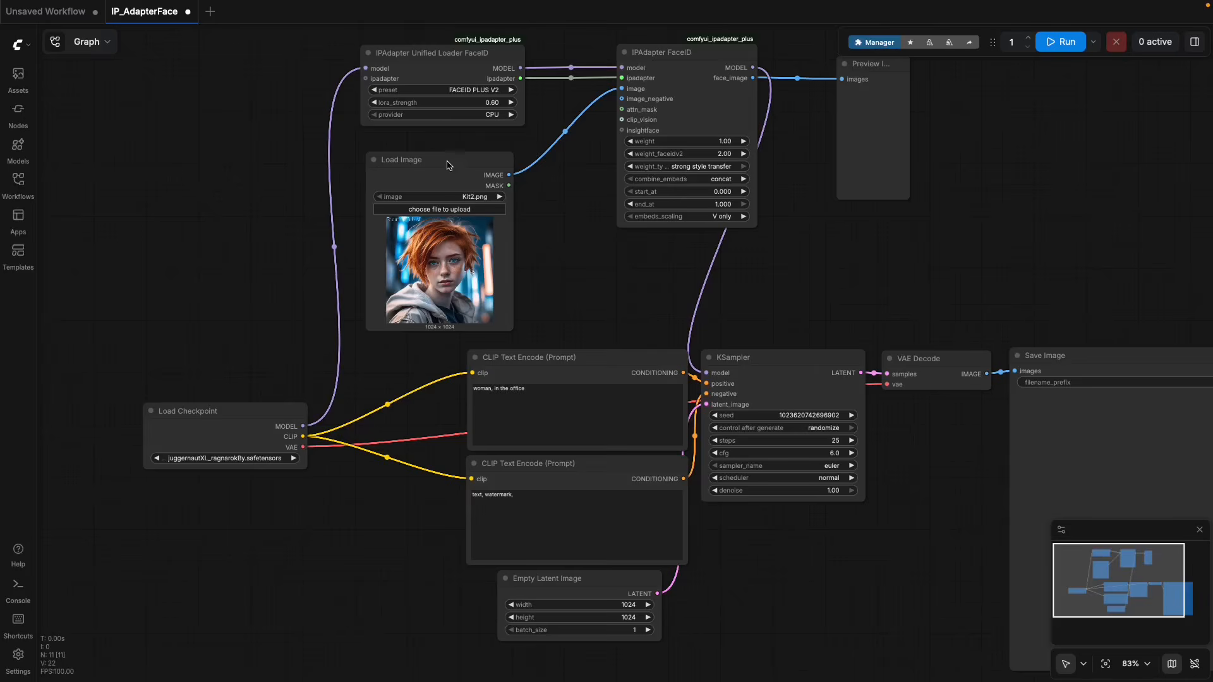
{"action": "left_click", "coordinate": [492, 391]}
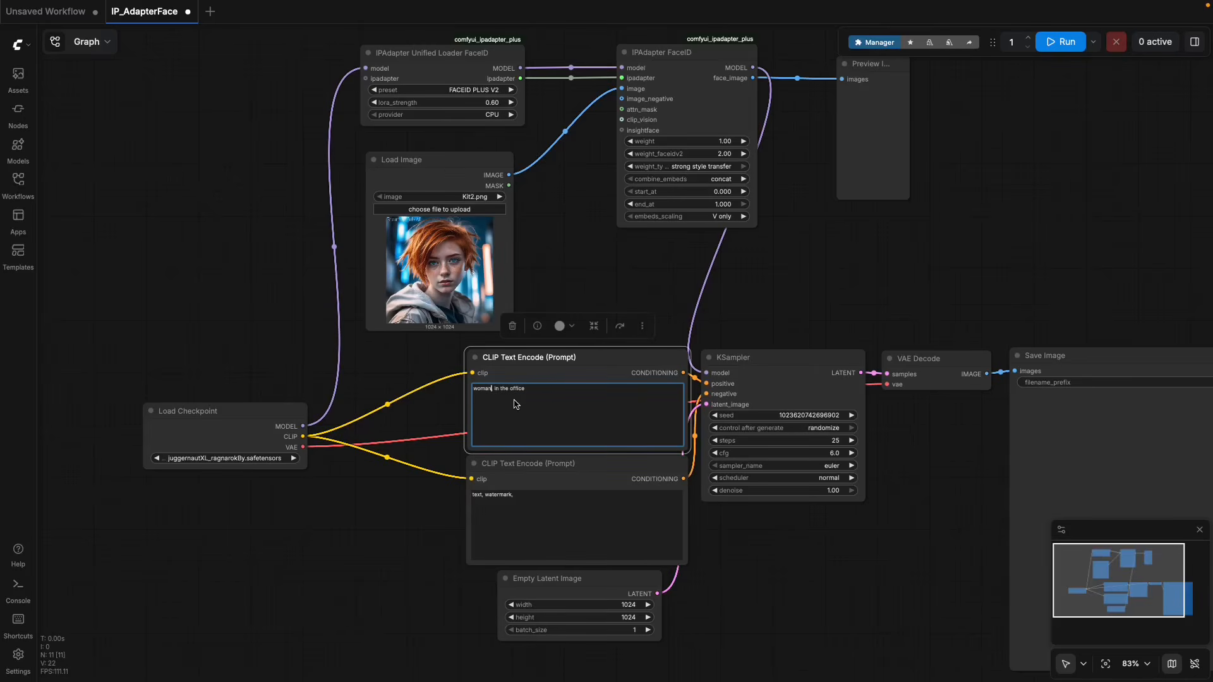
{"action": "type", "text": "s"}
{"action": "type", "text": "ith short hair,"}
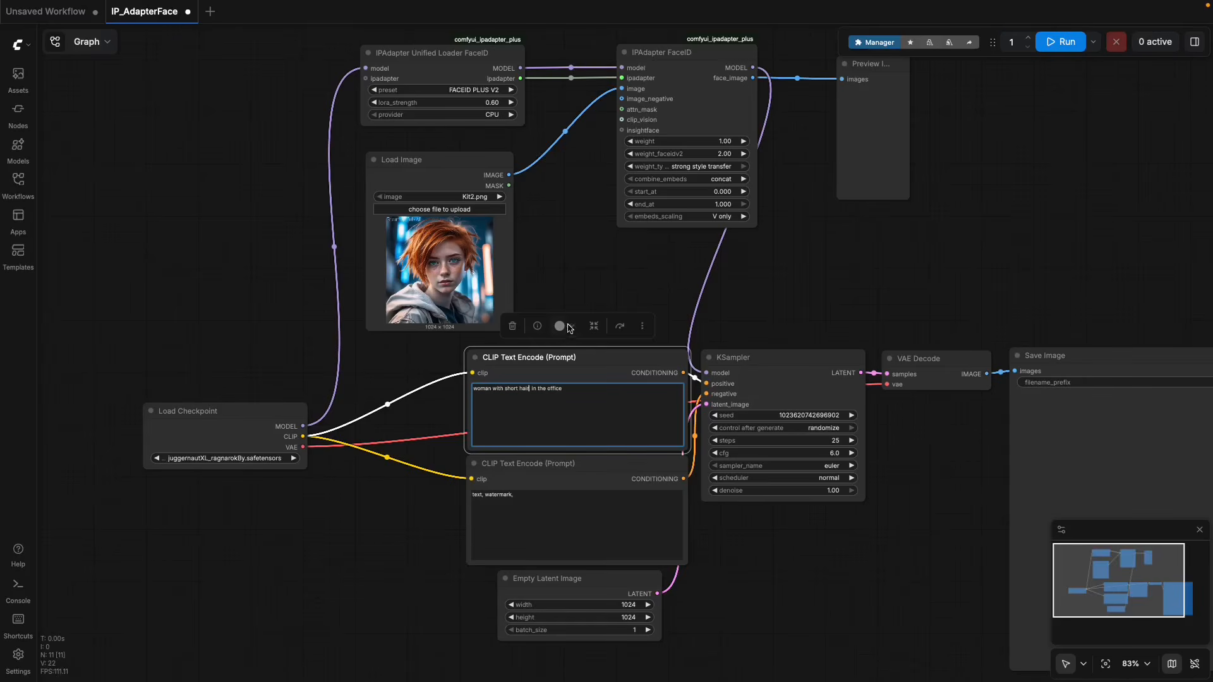
{"action": "left_click", "coordinate": [737, 284]}
{"action": "left_click_drag", "start_coordinate": [764, 287], "coordinate": [737, 292]}
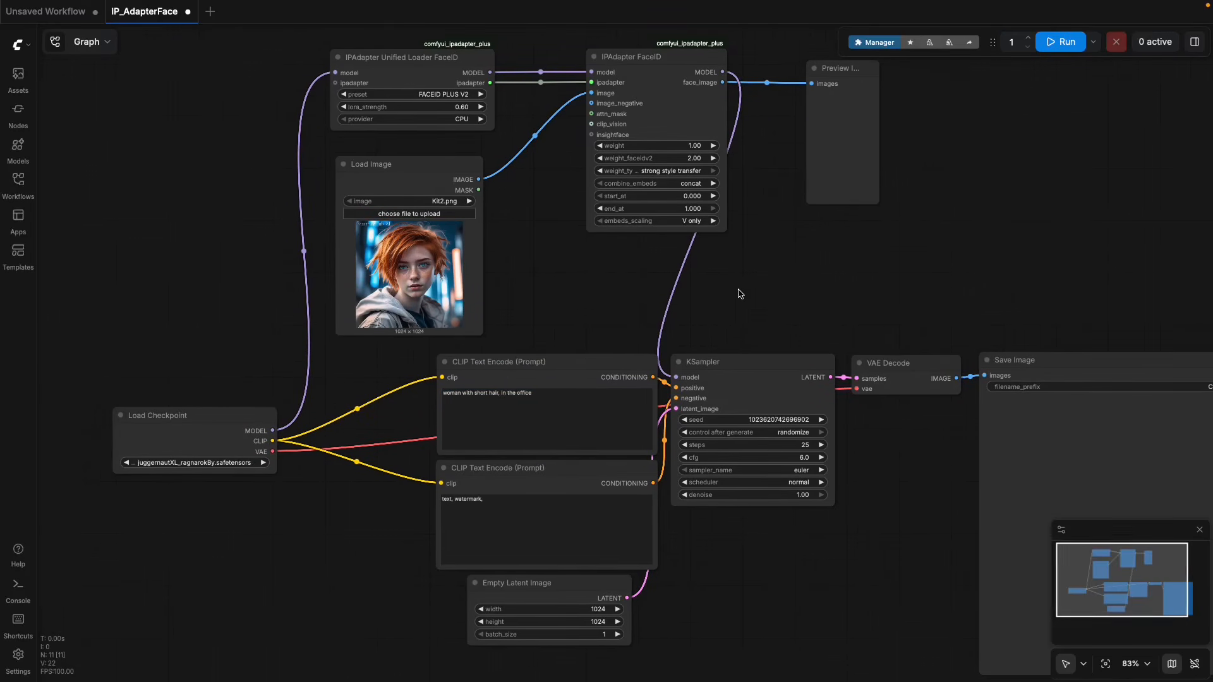
Step: Run the face workflow once and inspect the reference portrait in the Load Image node up close
{"action": "left_click", "coordinate": [1056, 42]}
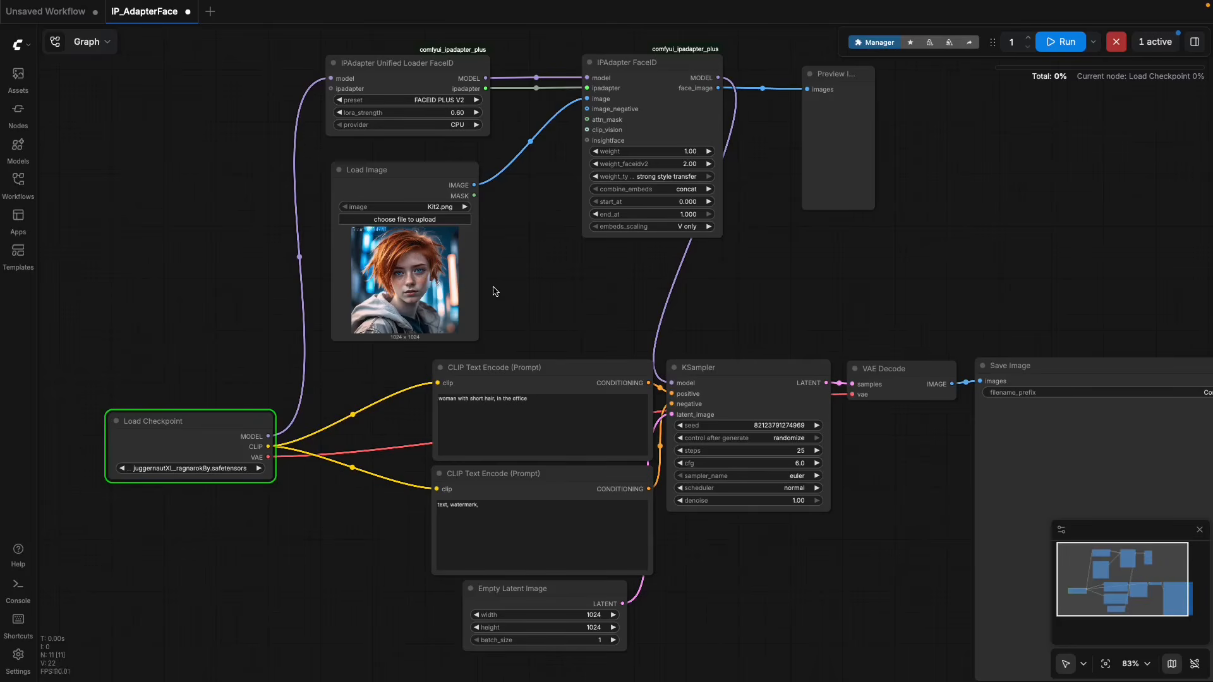
{"action": "scroll", "coordinate": [467, 298], "scroll_direction": "down", "scroll_amount": 2}
{"action": "scroll", "coordinate": [467, 298], "scroll_direction": "up", "scroll_amount": 13}
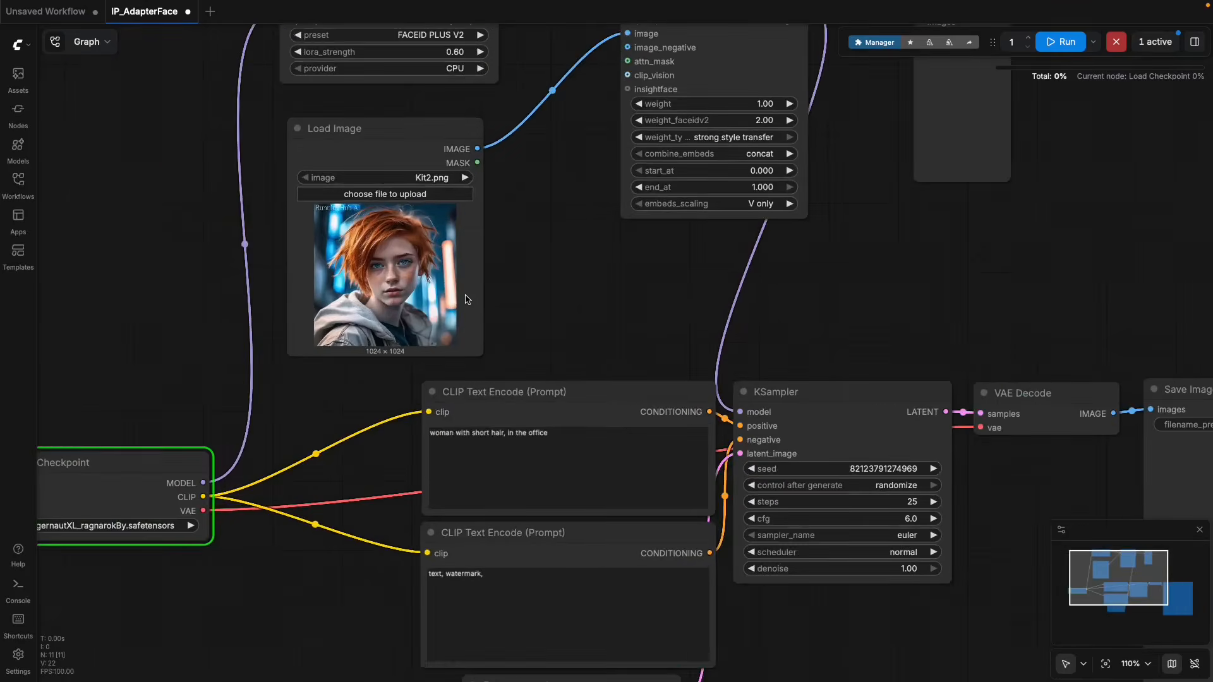
{"action": "scroll", "coordinate": [646, 298], "scroll_direction": "down", "scroll_amount": 1}
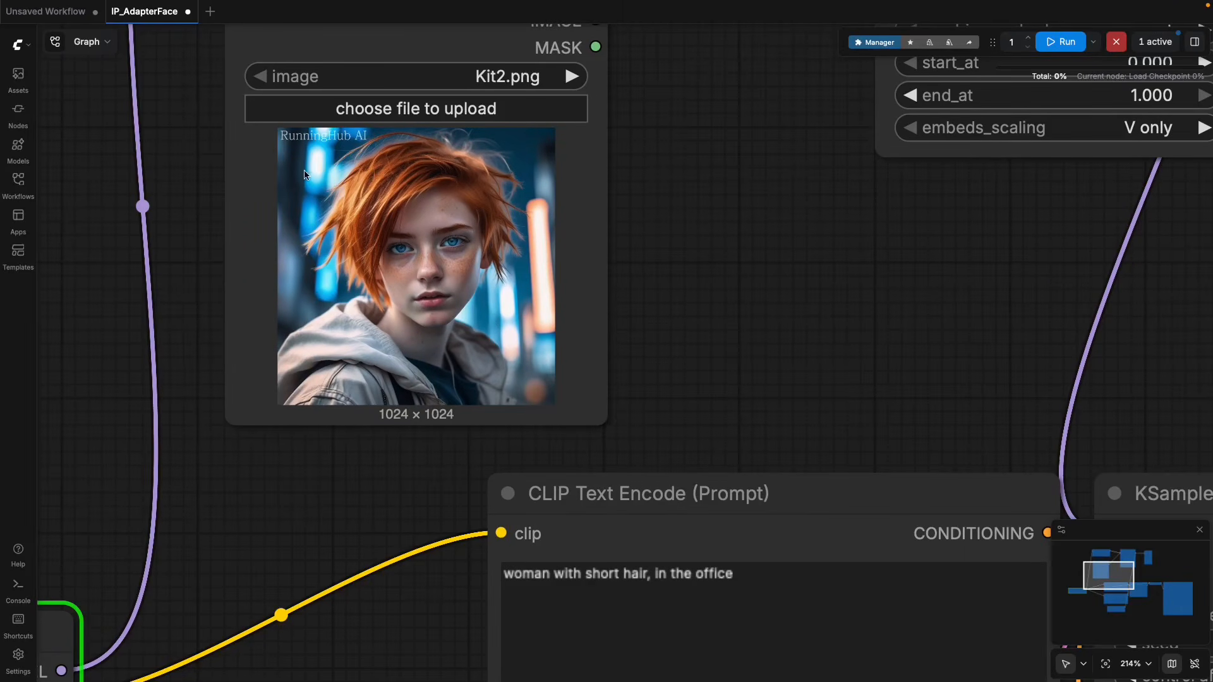
Step: Examine the generated office portrait in the Save Image node against the reference face
{"action": "scroll", "coordinate": [730, 377], "scroll_direction": "down", "scroll_amount": 4}
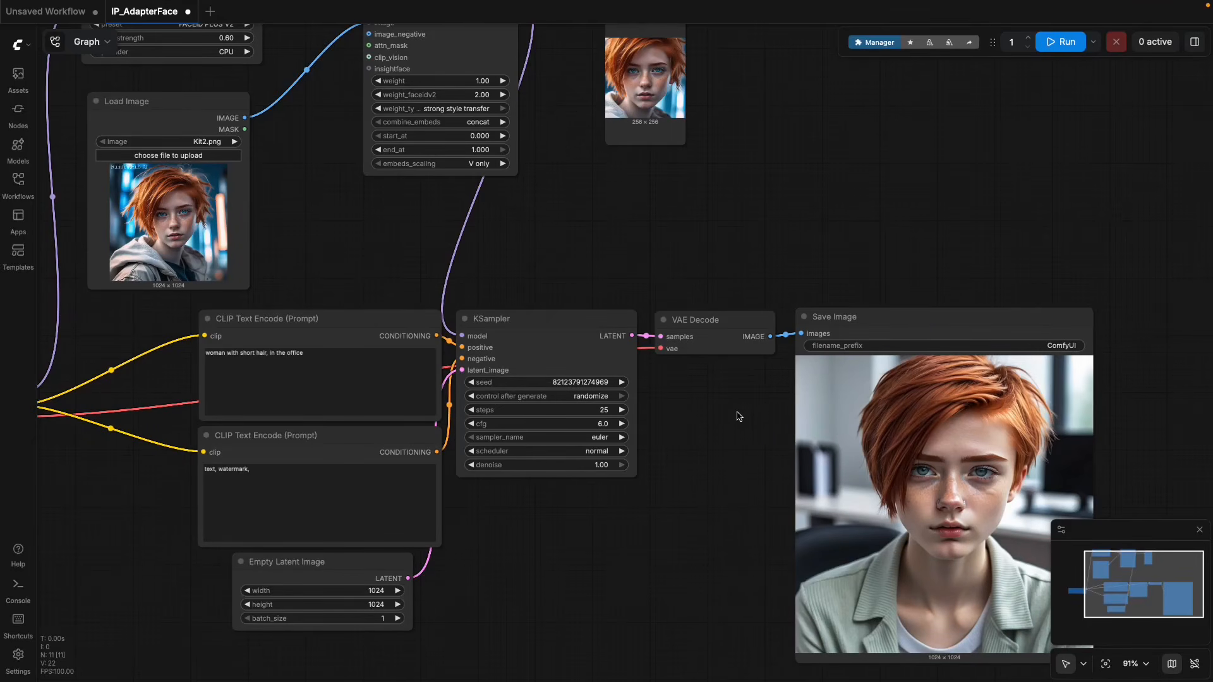
{"action": "scroll", "coordinate": [719, 446], "scroll_direction": "down", "scroll_amount": 2}
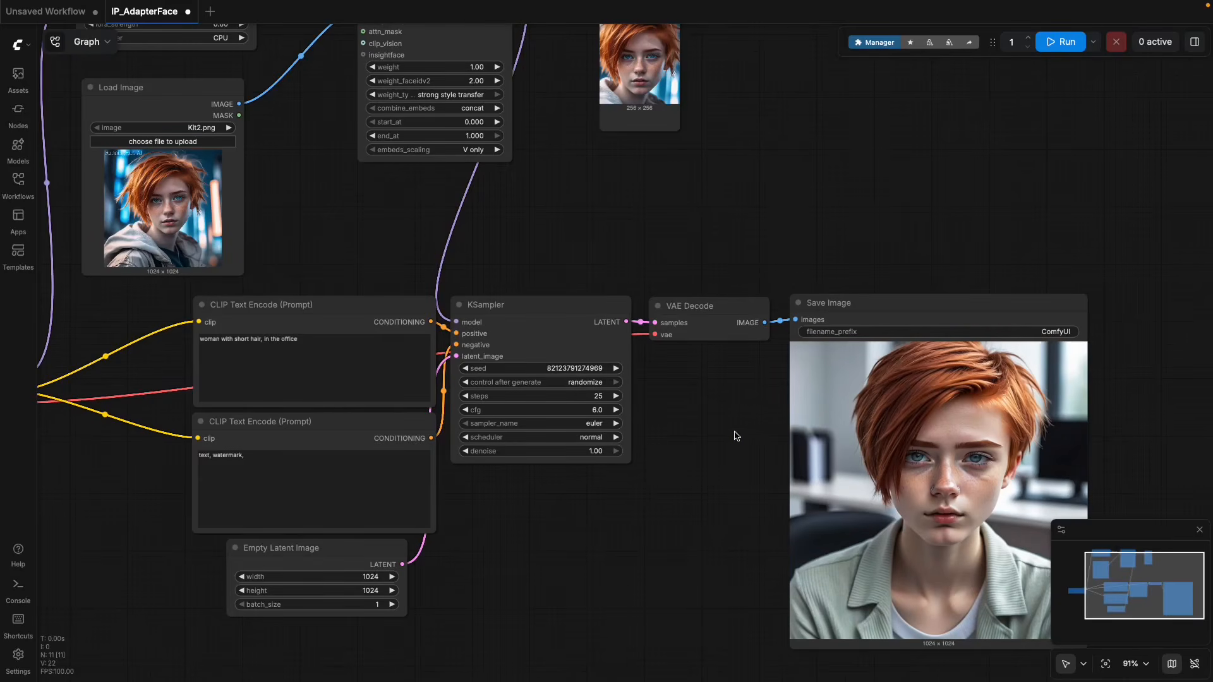
{"action": "left_click_drag", "start_coordinate": [721, 431], "coordinate": [869, 500]}
{"action": "left_click_drag", "start_coordinate": [491, 329], "coordinate": [532, 340]}
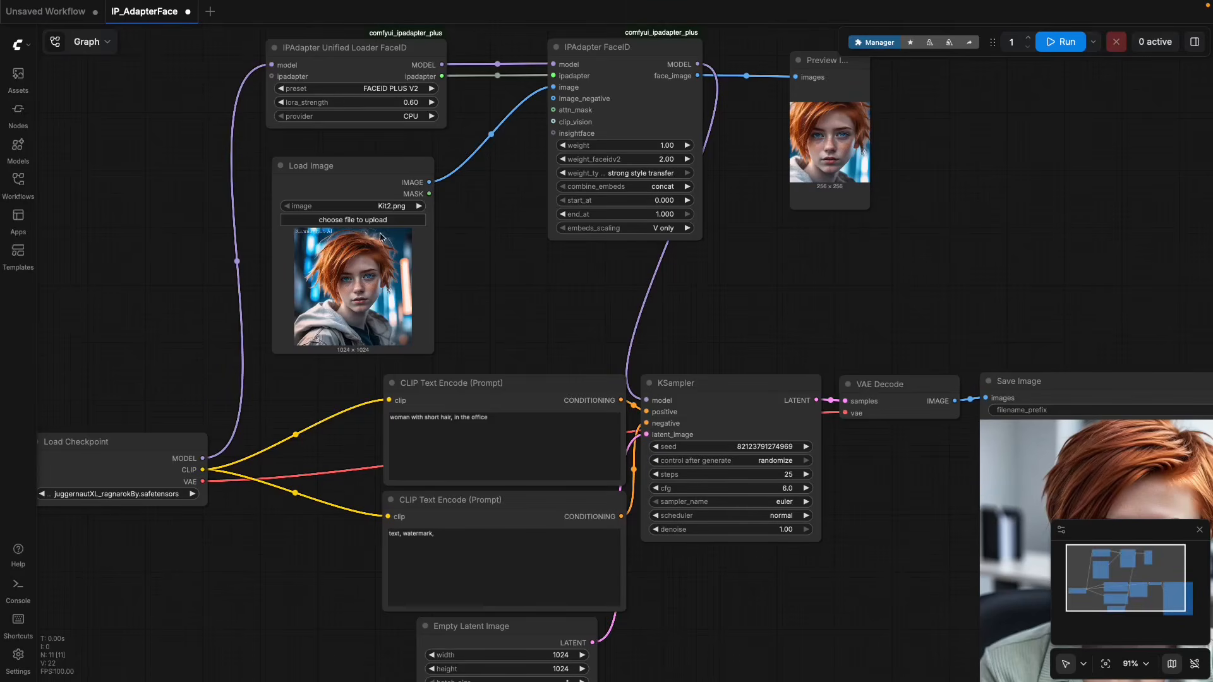
Step: Preview blond_kit.png as the reference face in the Load Image node and switch back to Kit2.png
{"action": "left_click", "coordinate": [386, 206]}
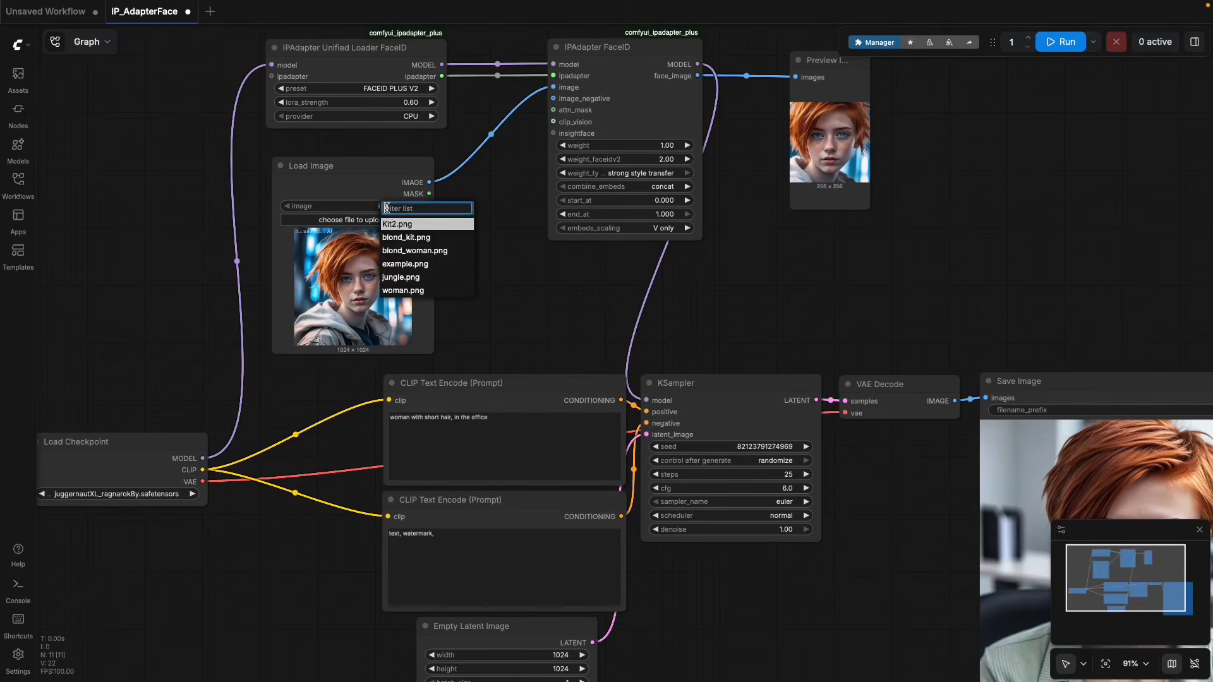
{"action": "left_click", "coordinate": [420, 238]}
{"action": "scroll", "coordinate": [379, 280], "scroll_direction": "up", "scroll_amount": 7}
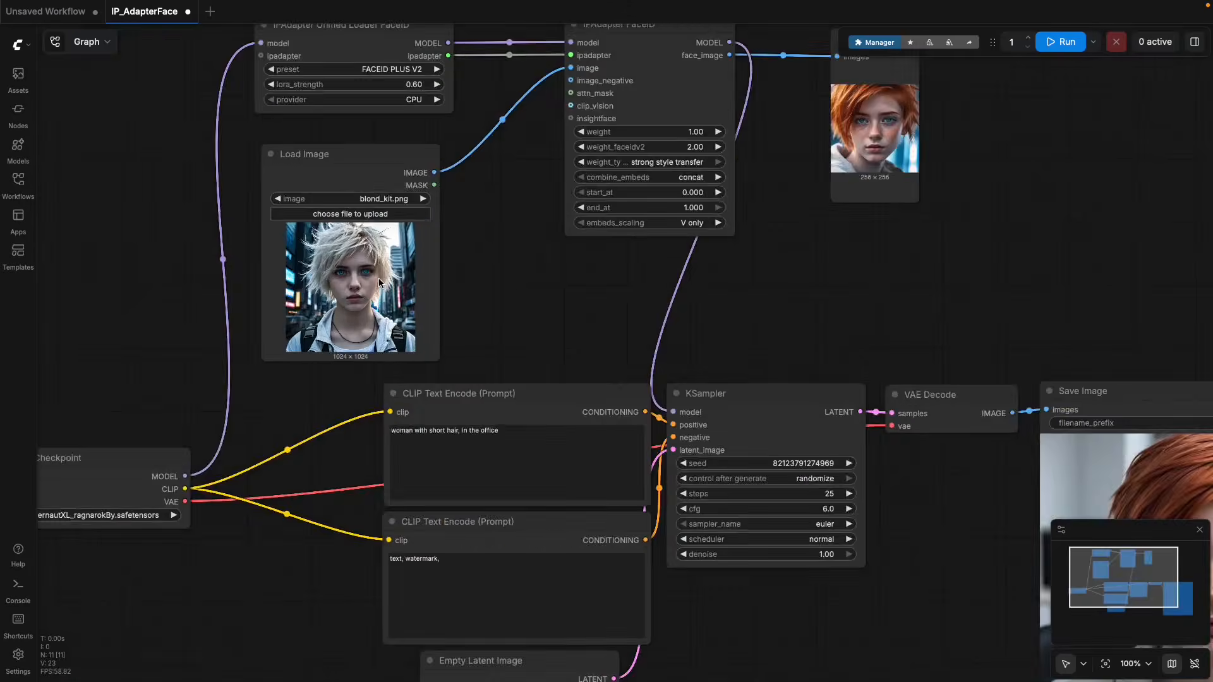
{"action": "scroll", "coordinate": [378, 278], "scroll_direction": "up", "scroll_amount": 1}
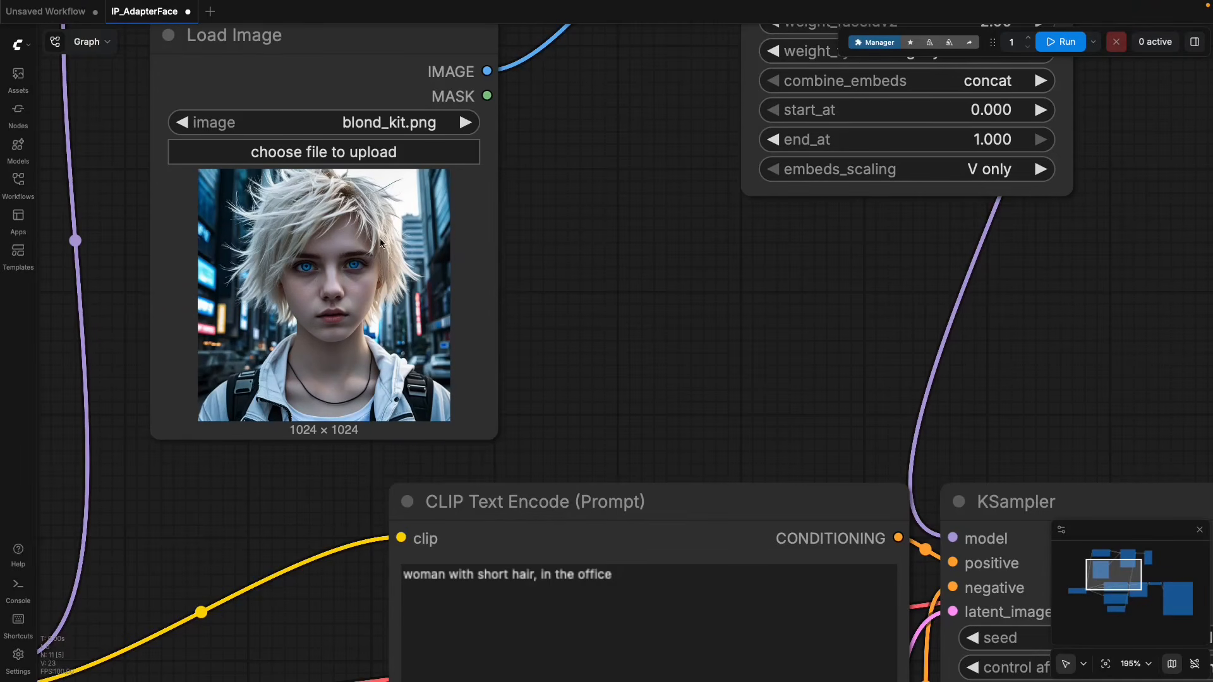
{"action": "left_click", "coordinate": [380, 122]}
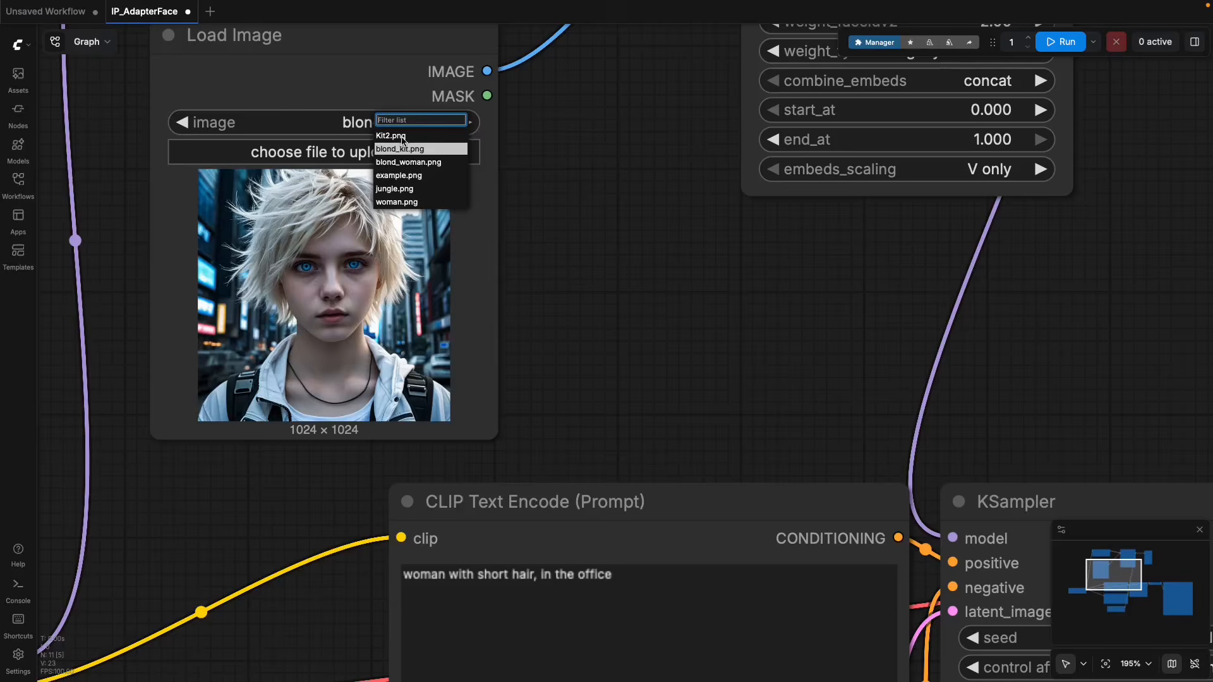
{"action": "left_click", "coordinate": [398, 136]}
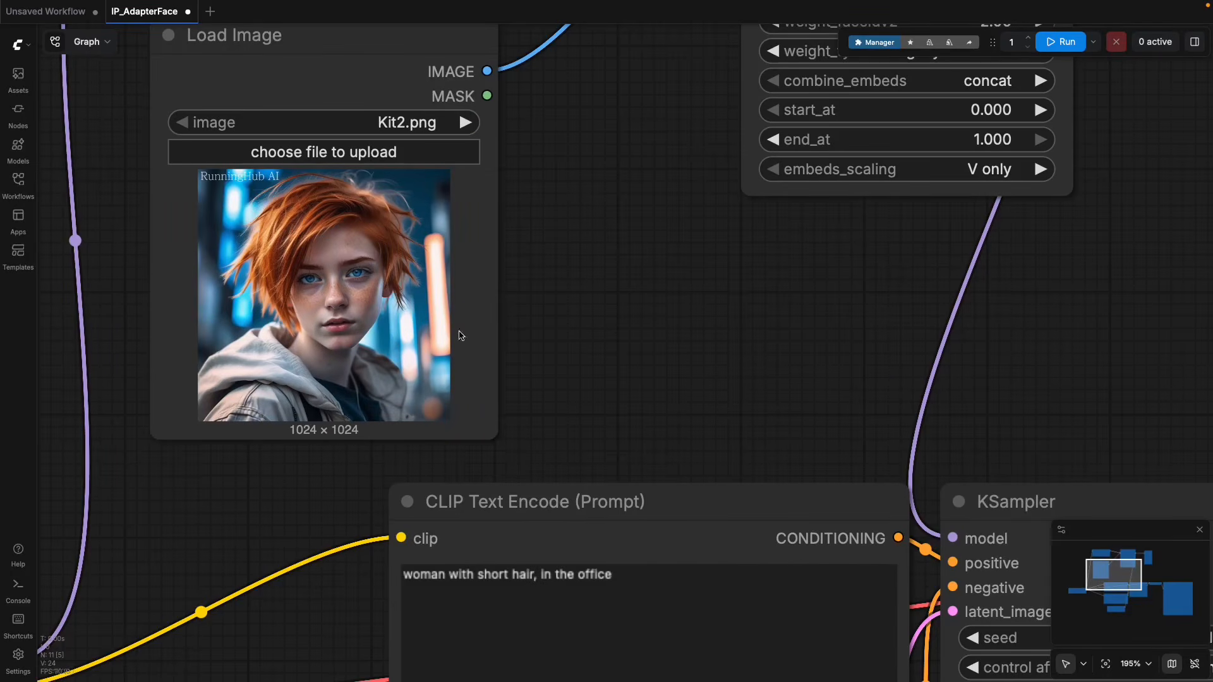
Step: Inspect the generated portrait and the KSampler settings, comparing the face with the Kit2.png reference
{"action": "scroll", "coordinate": [703, 414], "scroll_direction": "up", "scroll_amount": 2}
{"action": "scroll", "coordinate": [703, 414], "scroll_direction": "down", "scroll_amount": 6}
{"action": "scroll", "coordinate": [893, 408], "scroll_direction": "right", "scroll_amount": 10}
{"action": "scroll", "coordinate": [894, 408], "scroll_direction": "down", "scroll_amount": 3}
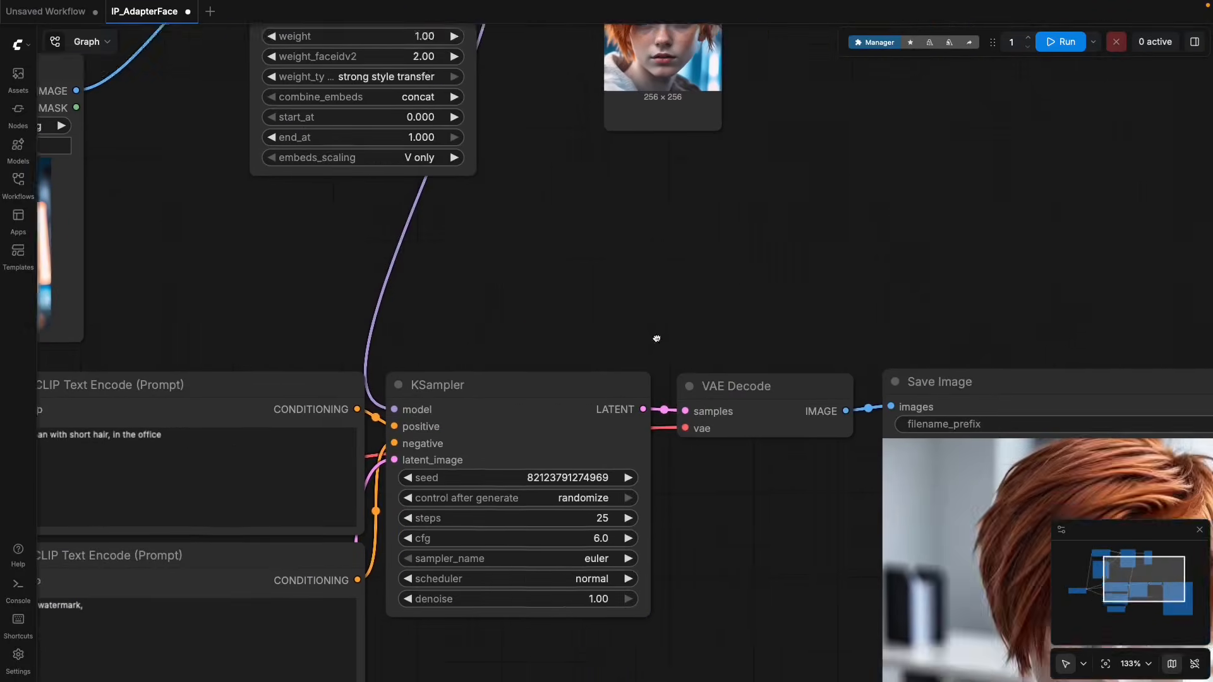
{"action": "scroll", "coordinate": [505, 468], "scroll_direction": "down", "scroll_amount": 1}
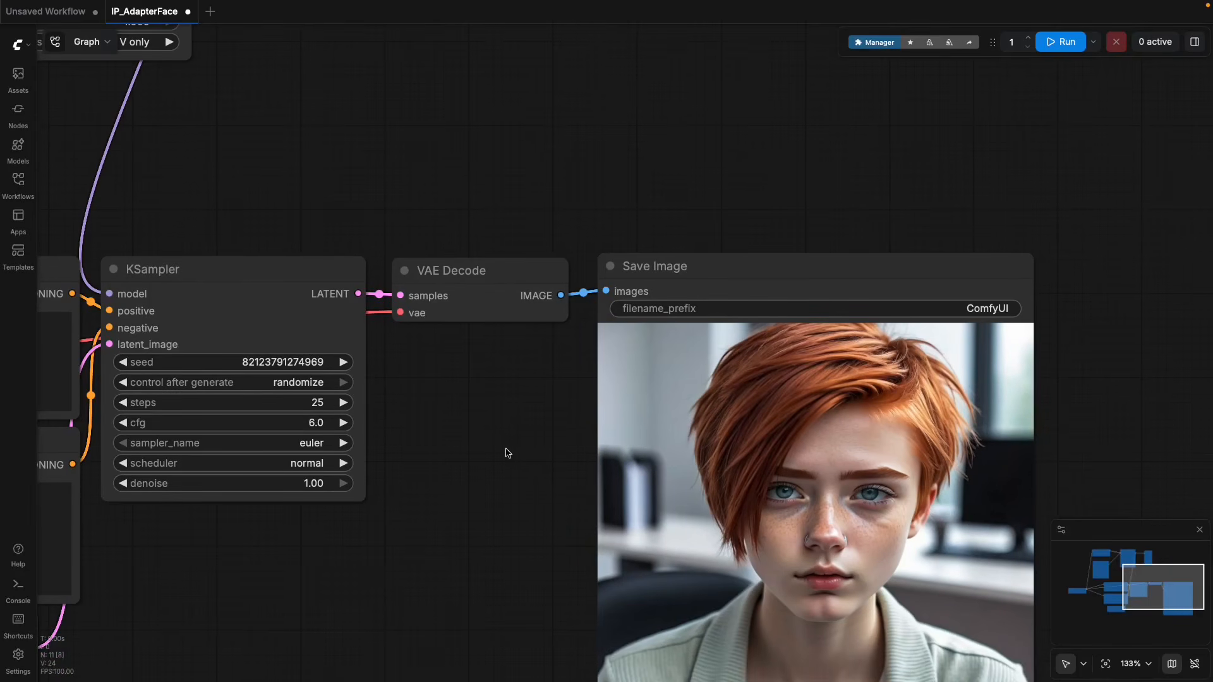
{"action": "scroll", "coordinate": [453, 467], "scroll_direction": "left", "scroll_amount": 5}
{"action": "scroll", "coordinate": [453, 467], "scroll_direction": "down", "scroll_amount": 1}
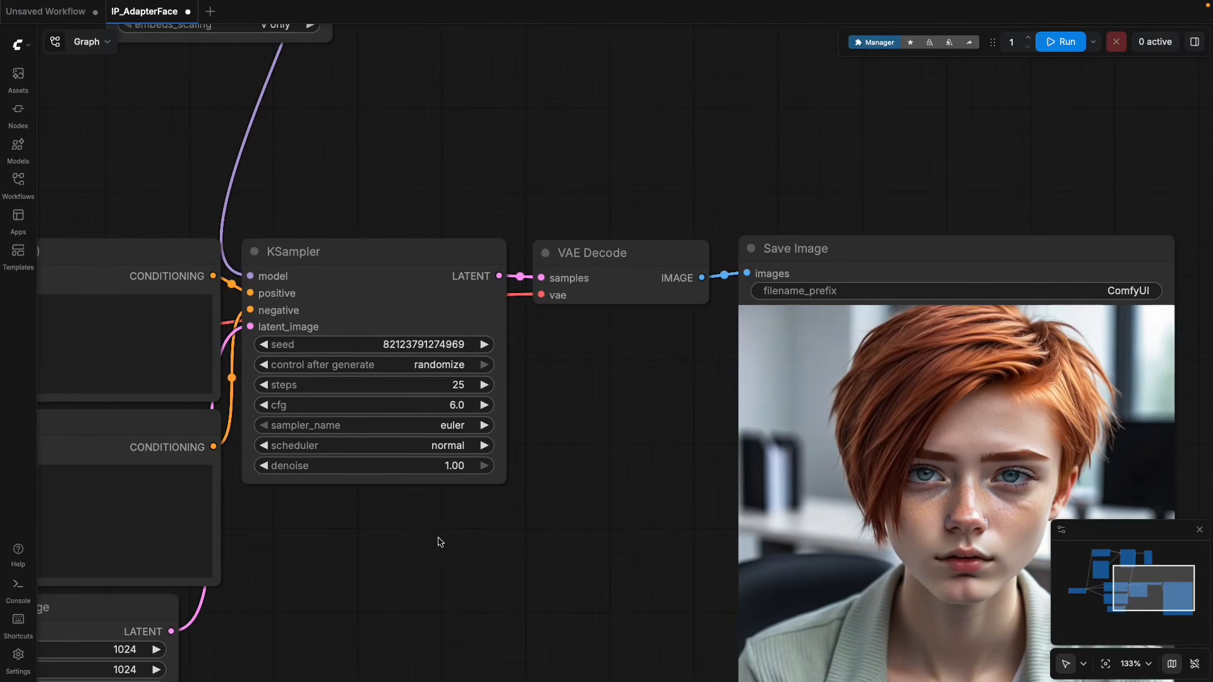
{"action": "scroll", "coordinate": [439, 542], "scroll_direction": "down", "scroll_amount": 3}
{"action": "scroll", "coordinate": [651, 550], "scroll_direction": "up", "scroll_amount": 3}
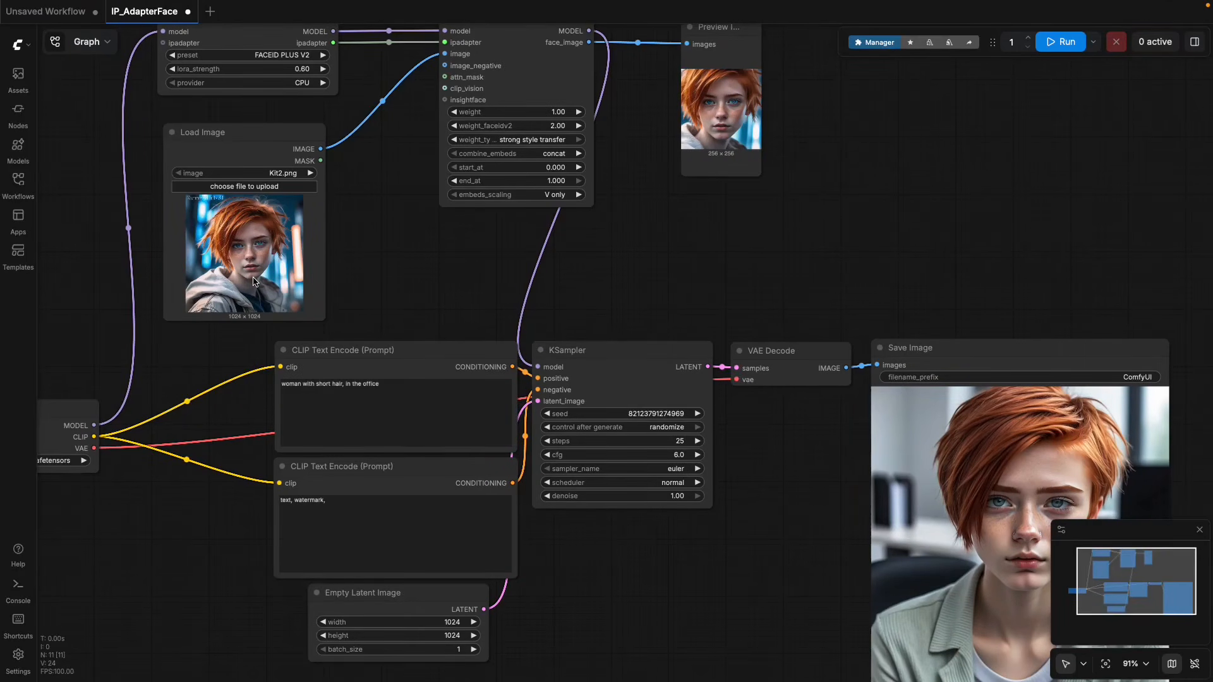
Step: Replace the positive prompt text with the placeholder %prompt%
{"action": "left_click_drag", "start_coordinate": [469, 313], "coordinate": [519, 331]}
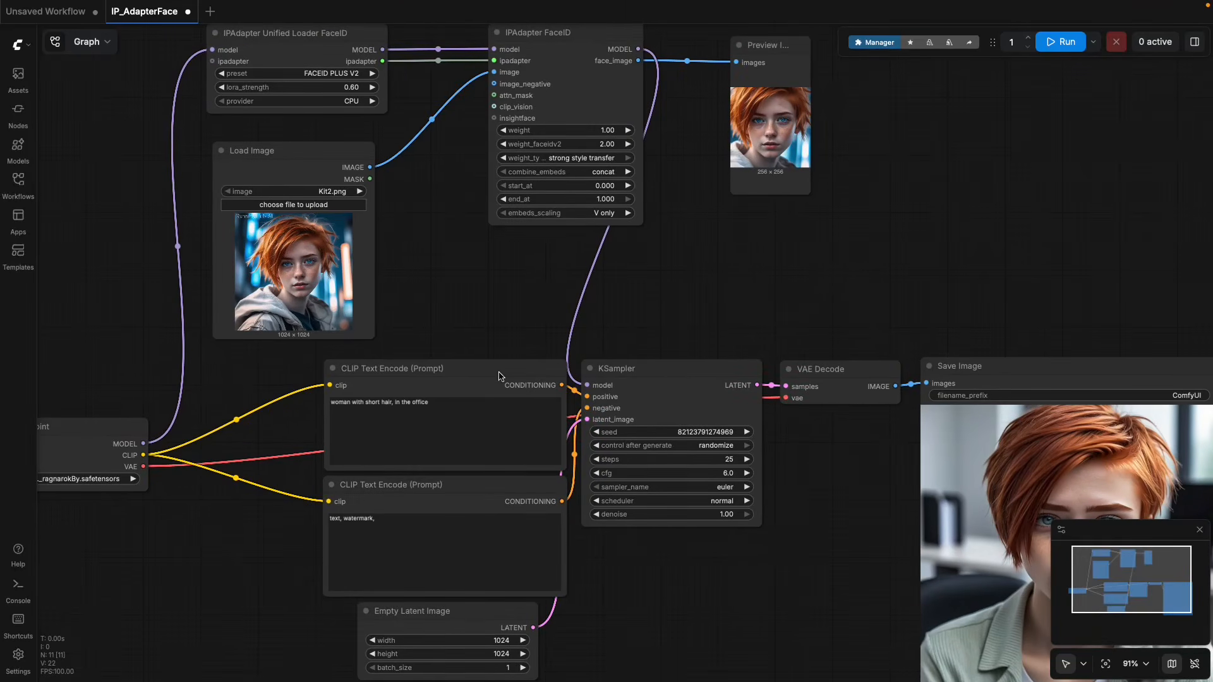
{"action": "left_click", "coordinate": [452, 398]}
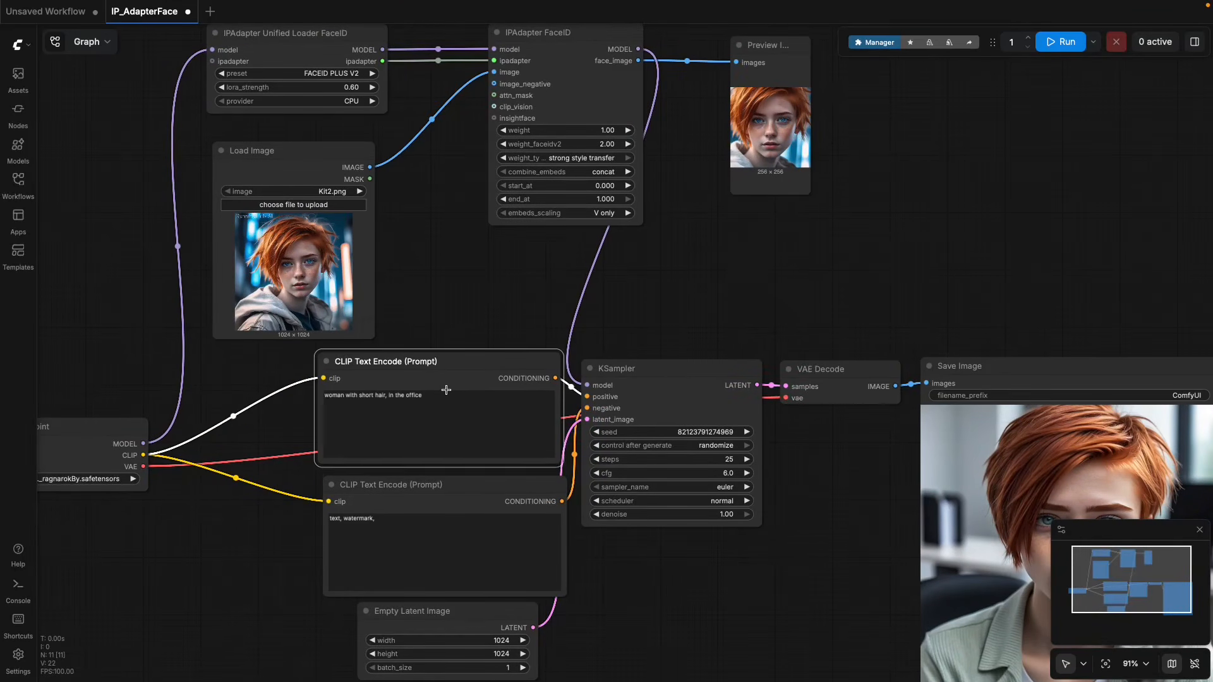
{"action": "double_click", "coordinate": [422, 396]}
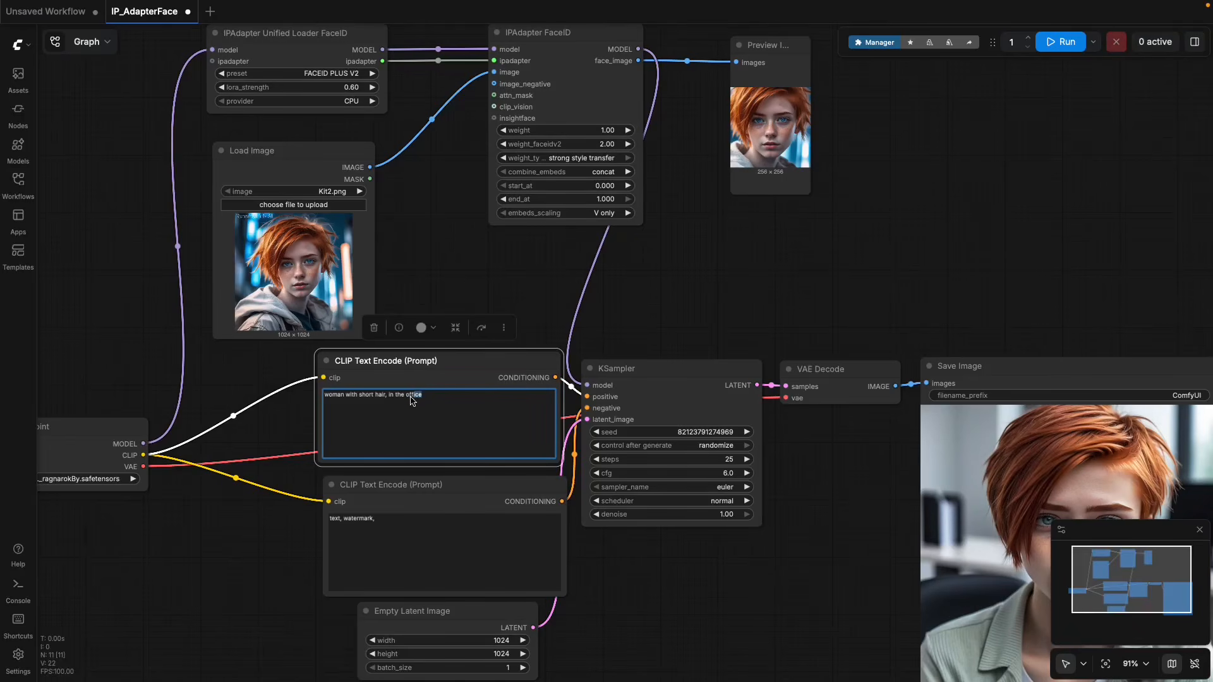
{"action": "left_click_drag", "start_coordinate": [424, 397], "coordinate": [316, 396]}
{"action": "key", "text": "BackSpace"}
{"action": "type", "text": "%prompt%"}
Step: Replace the negative prompt text with the placeholder %negative_prompt%
{"action": "left_click", "coordinate": [381, 526]}
{"action": "left_click_drag", "start_coordinate": [381, 525], "coordinate": [328, 519]}
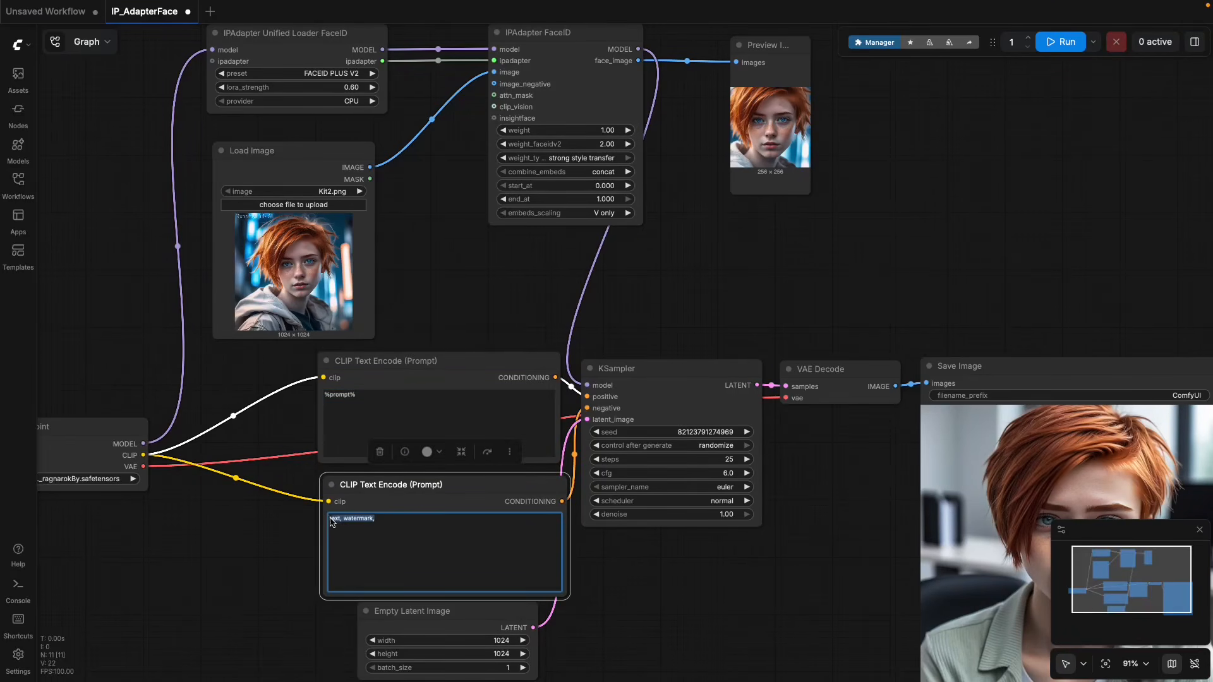
{"action": "type", "text": "%ne"}
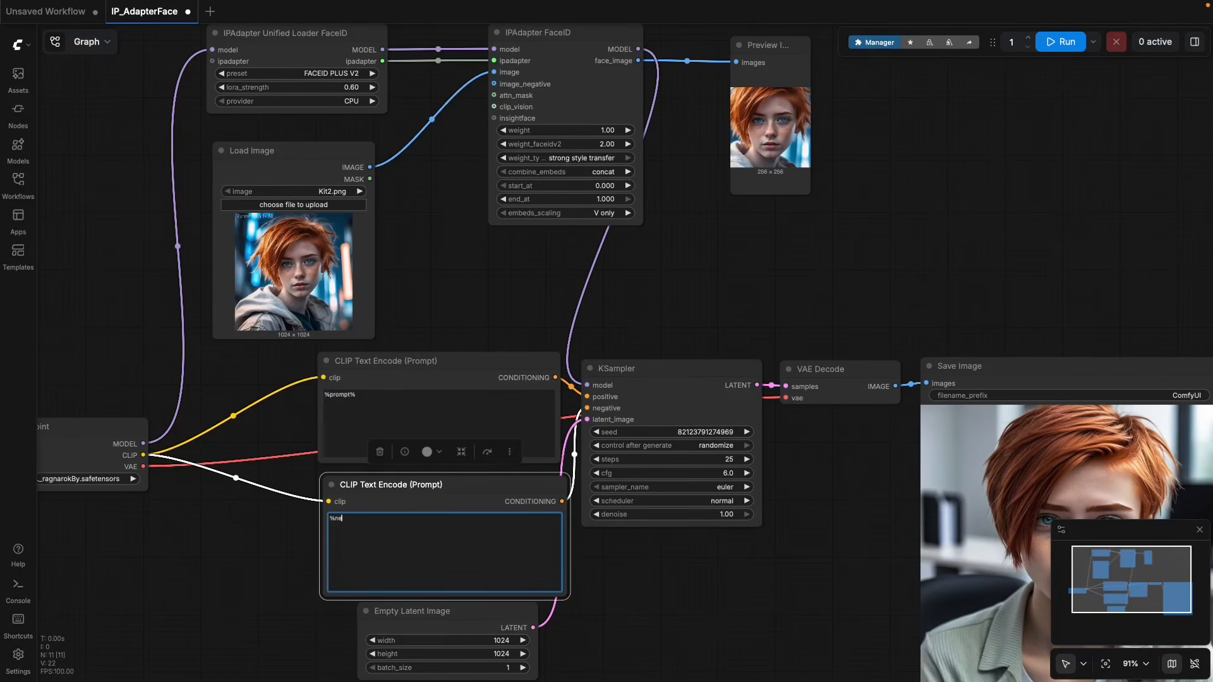
{"action": "type", "text": "gative_prompt%"}
{"action": "scroll", "coordinate": [477, 360], "scroll_direction": "down", "scroll_amount": 2}
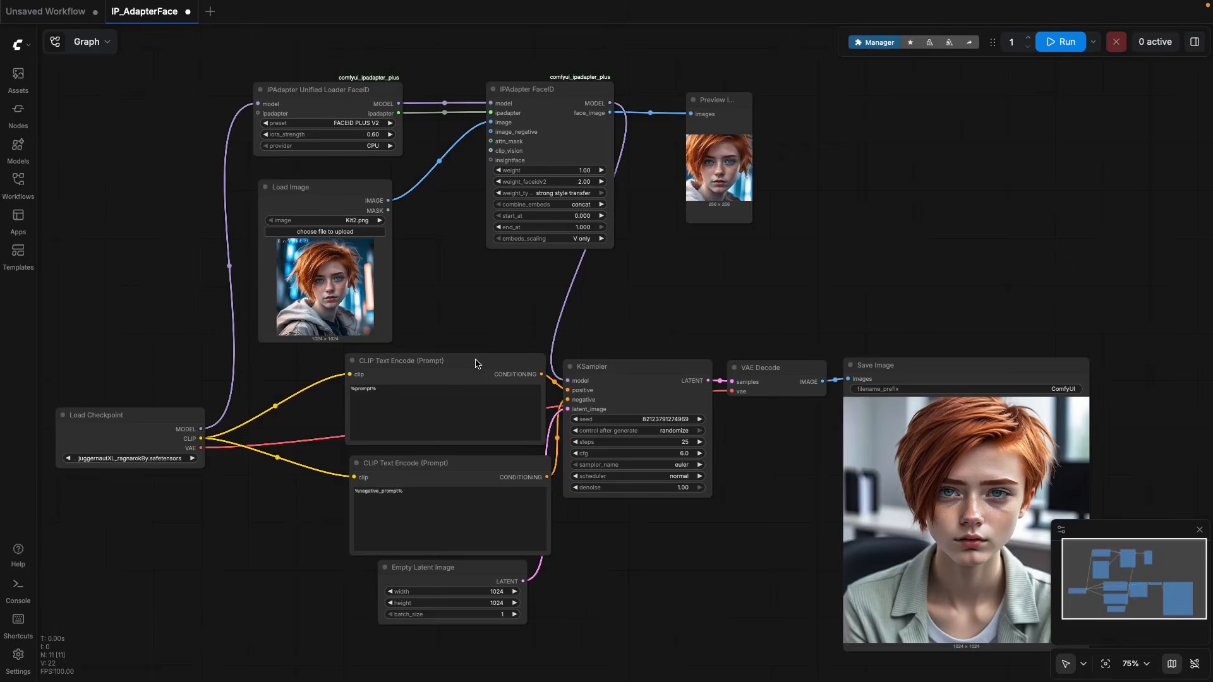
Step: Export the workflow in API format under the file name ST_IP_AdapterFace_Kit
{"action": "scroll", "coordinate": [423, 294], "scroll_direction": "up", "scroll_amount": 7}
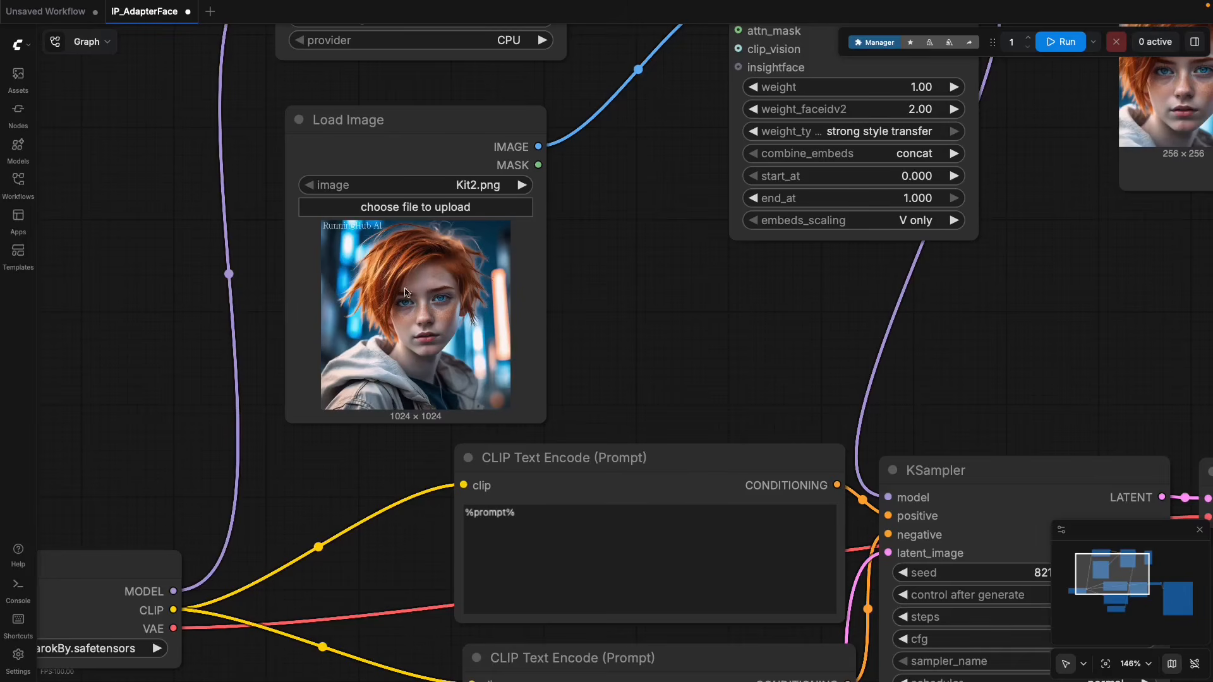
{"action": "scroll", "coordinate": [601, 344], "scroll_direction": "down", "scroll_amount": 3}
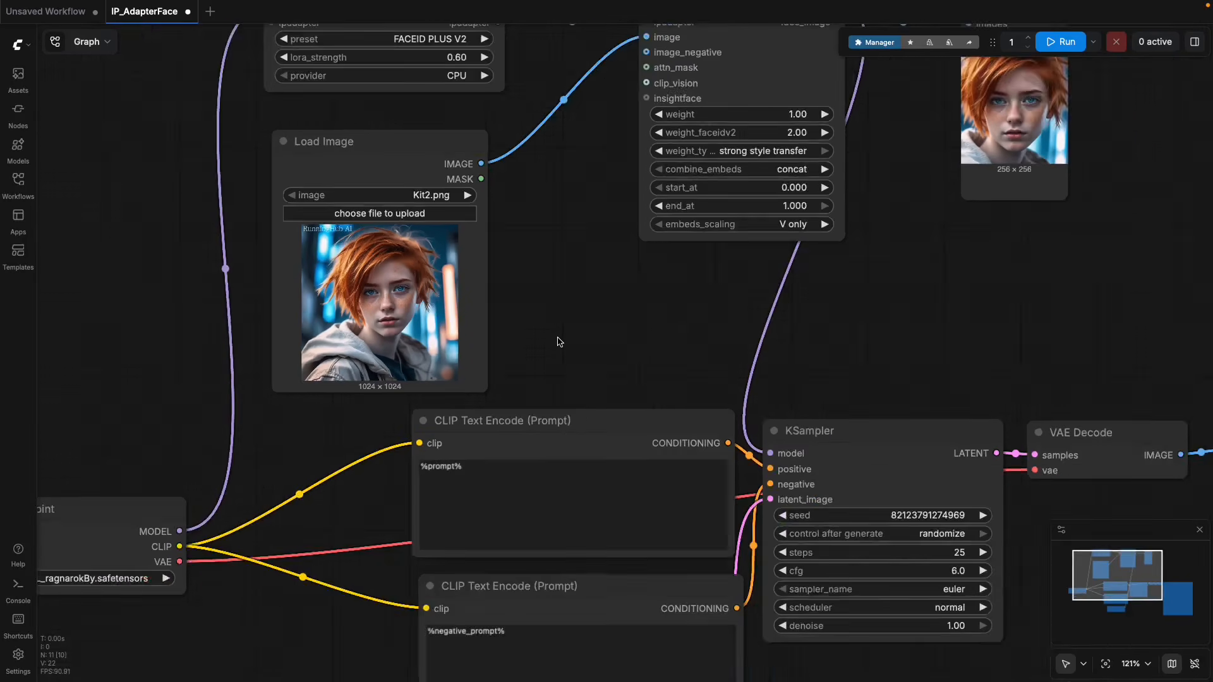
{"action": "scroll", "coordinate": [554, 344], "scroll_direction": "down", "scroll_amount": 2}
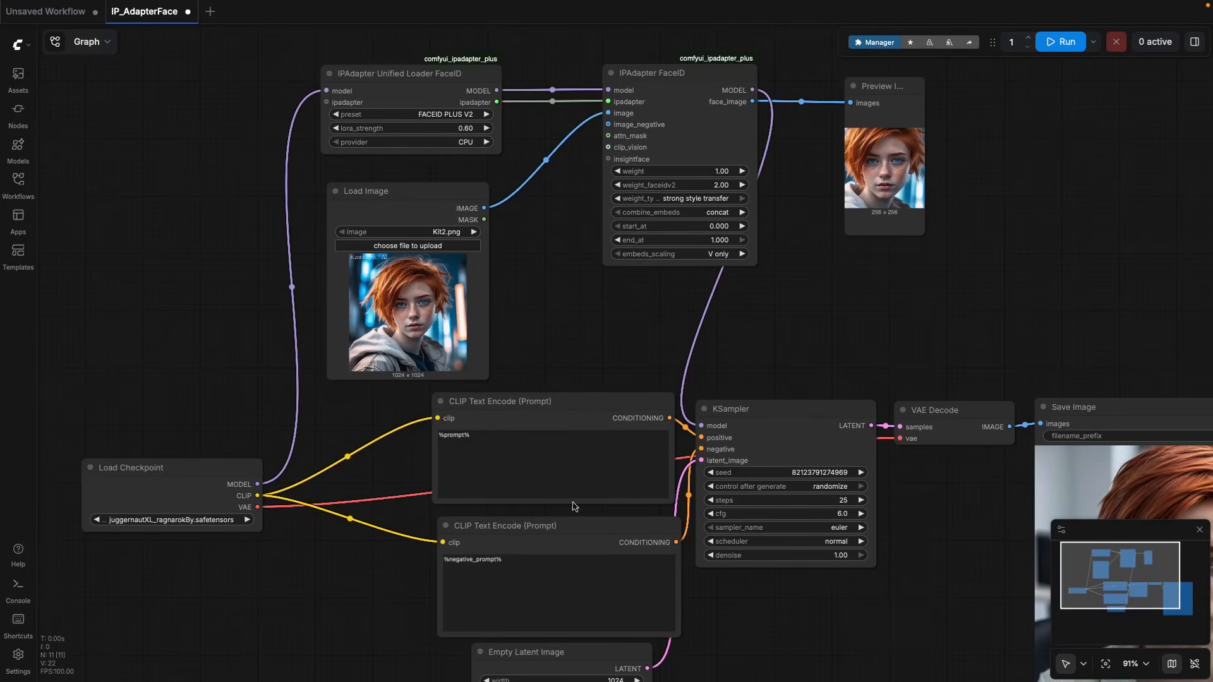
{"action": "scroll", "coordinate": [858, 561], "scroll_direction": "down", "scroll_amount": 2}
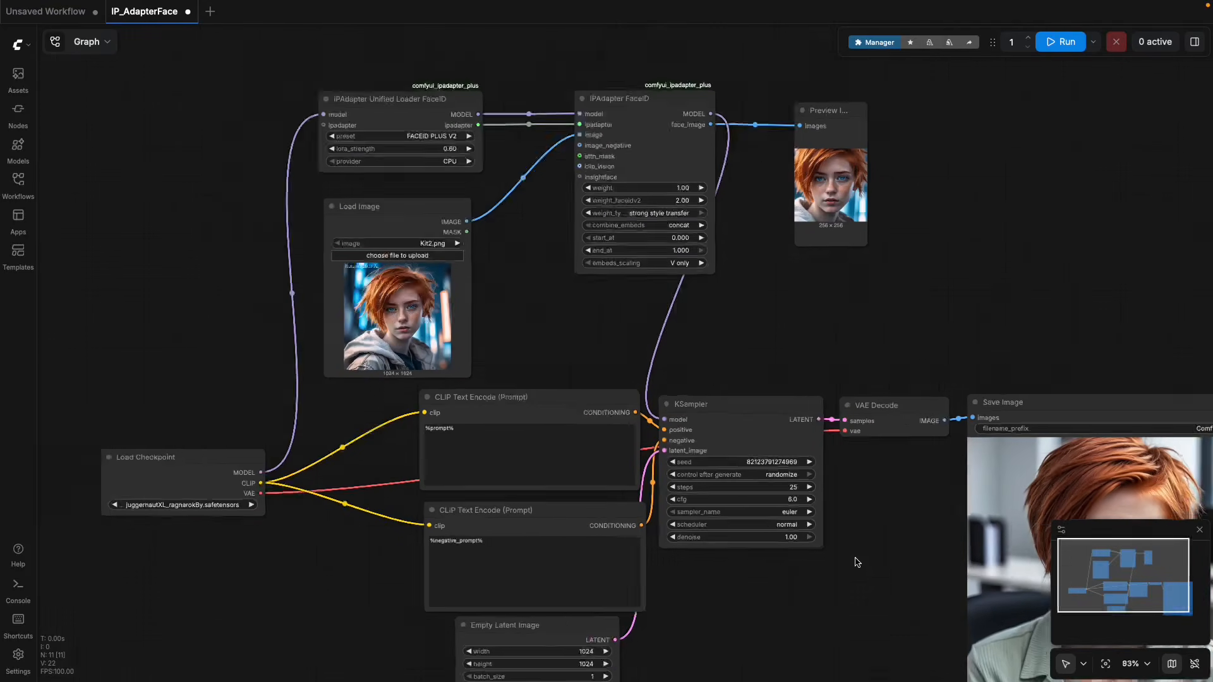
{"action": "left_click_drag", "start_coordinate": [857, 562], "coordinate": [747, 499]}
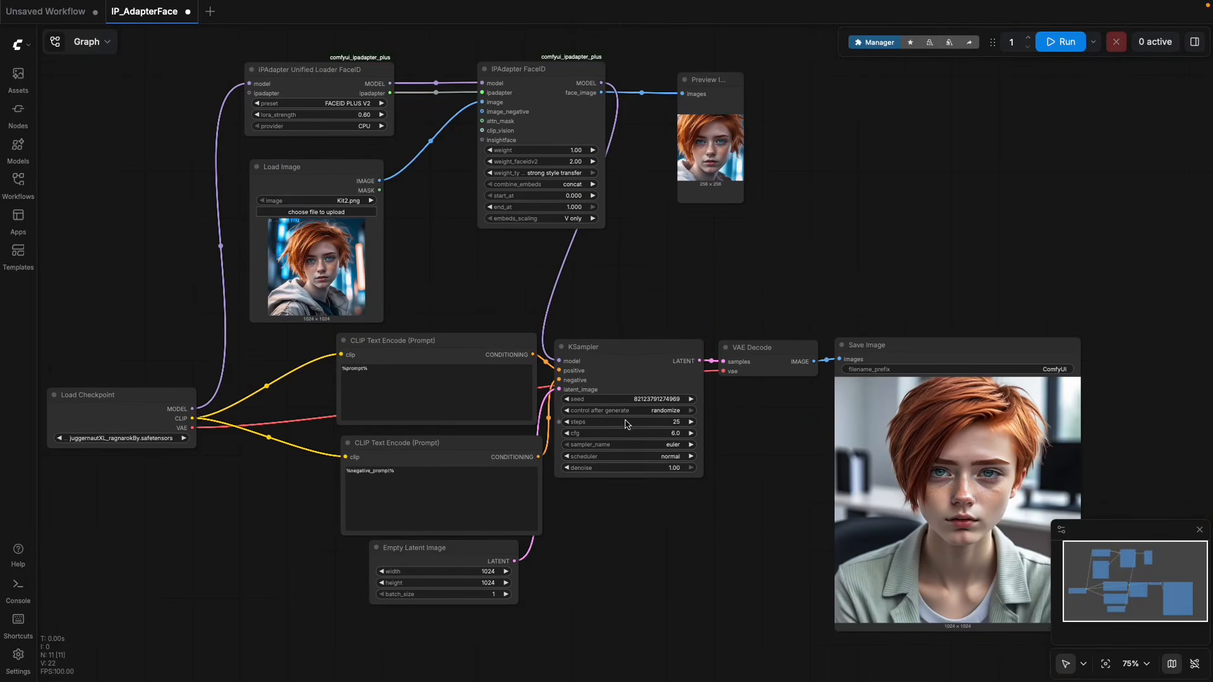
{"action": "left_click", "coordinate": [18, 45]}
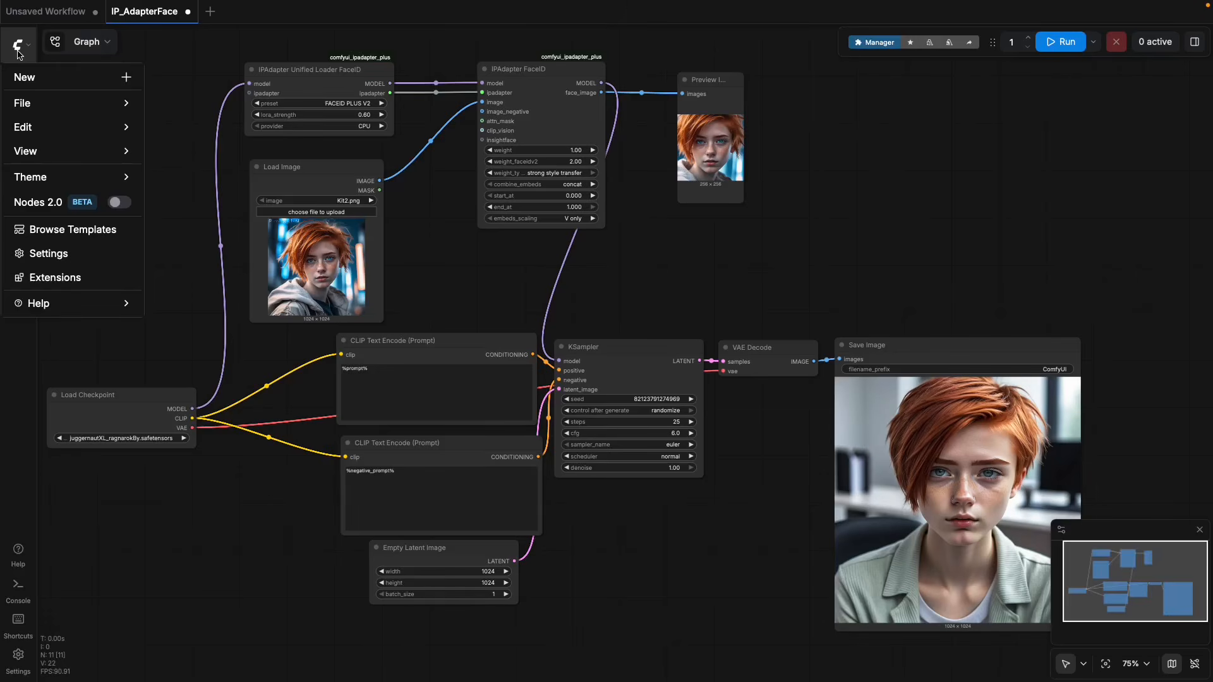
{"action": "mouse_move", "coordinate": [69, 105]}
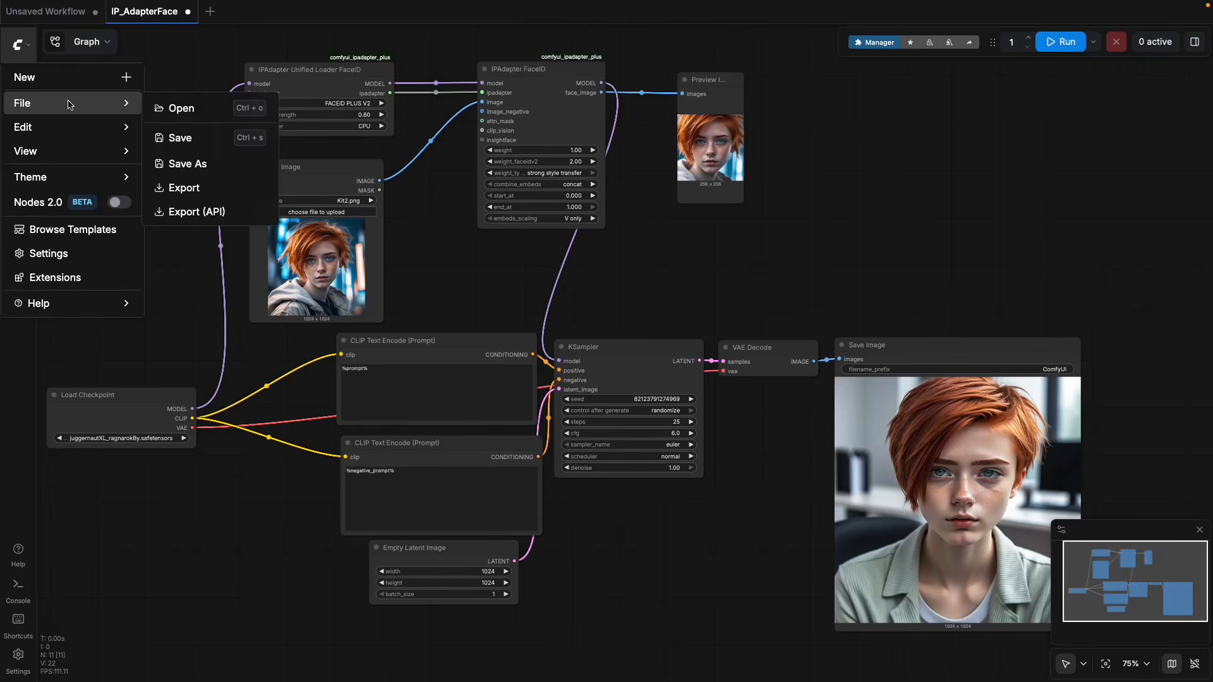
{"action": "left_click", "coordinate": [212, 215]}
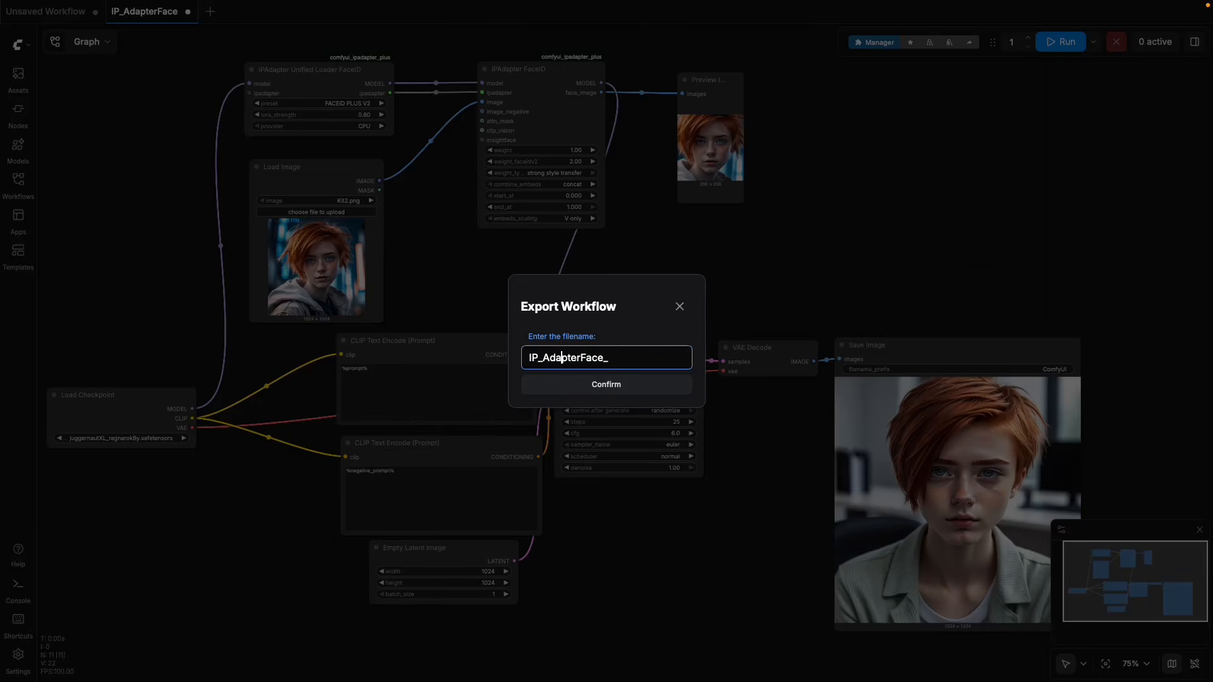
{"action": "type", "text": "_"}
{"action": "type", "text": "ST"}
{"action": "left_click", "coordinate": [647, 358]}
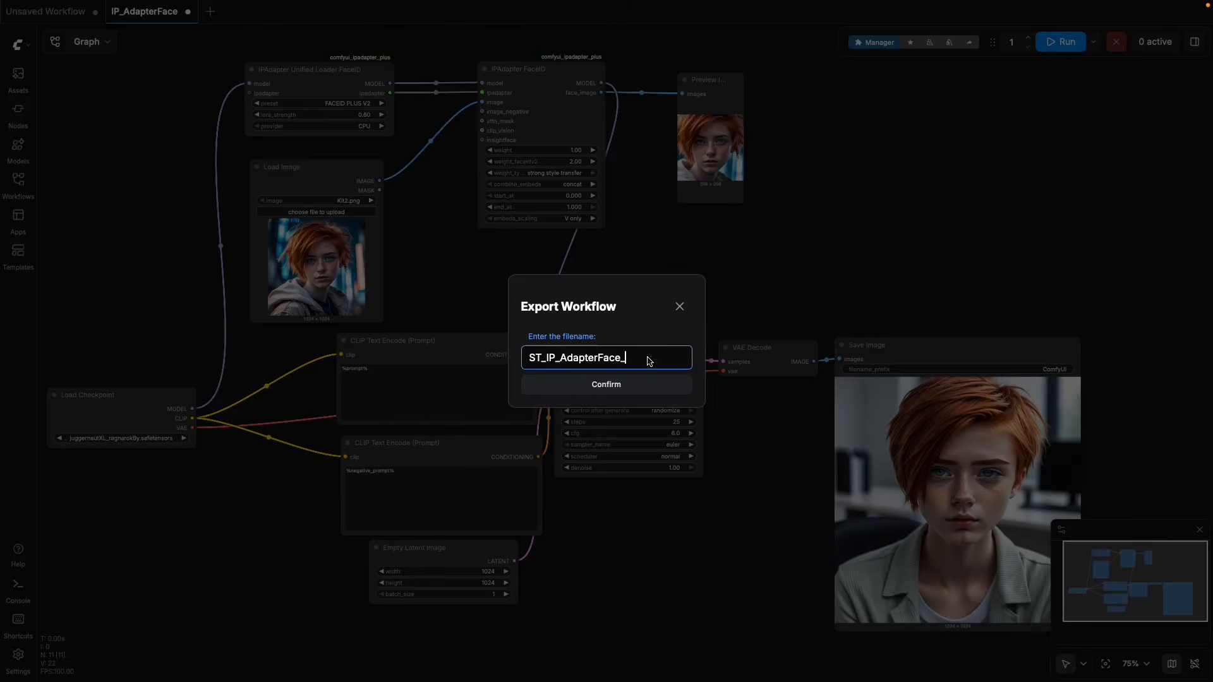
{"action": "type", "text": "Kit"}
{"action": "left_click", "coordinate": [587, 384]}
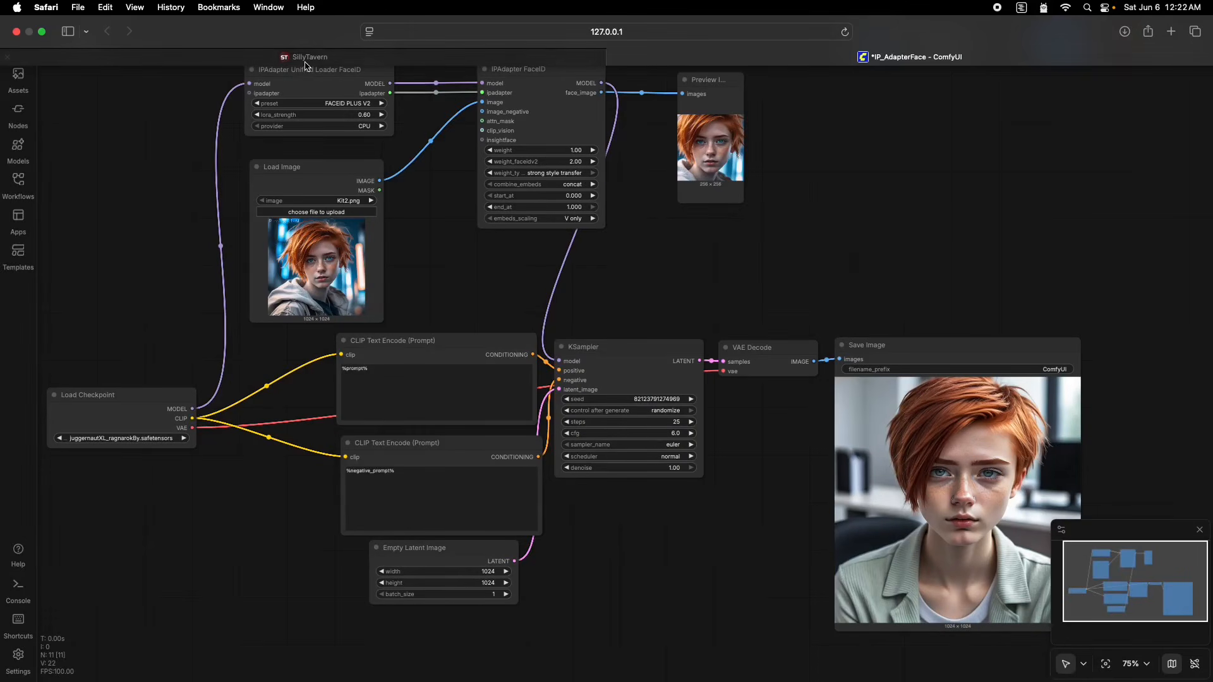
Step: Switch to SillyTavern, expand the Image Generation extension settings and check that ComfyUI is the source
{"action": "left_click", "coordinate": [305, 62]}
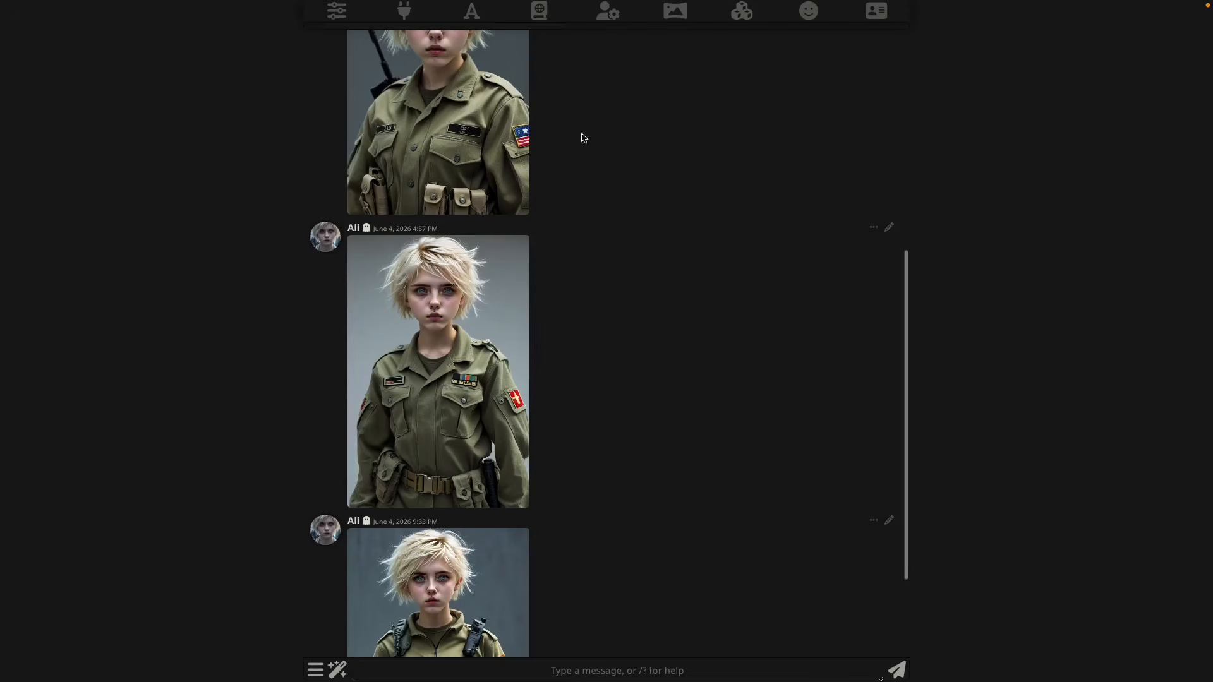
{"action": "left_click", "coordinate": [178, 298]}
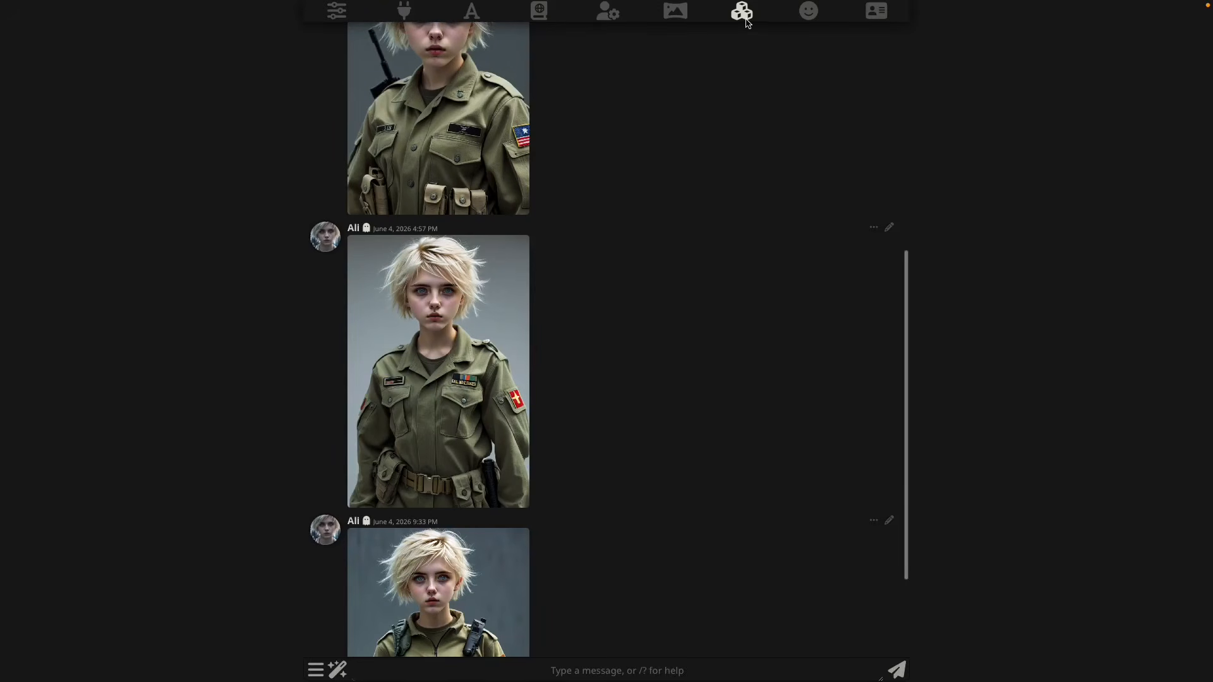
{"action": "left_click", "coordinate": [746, 21]}
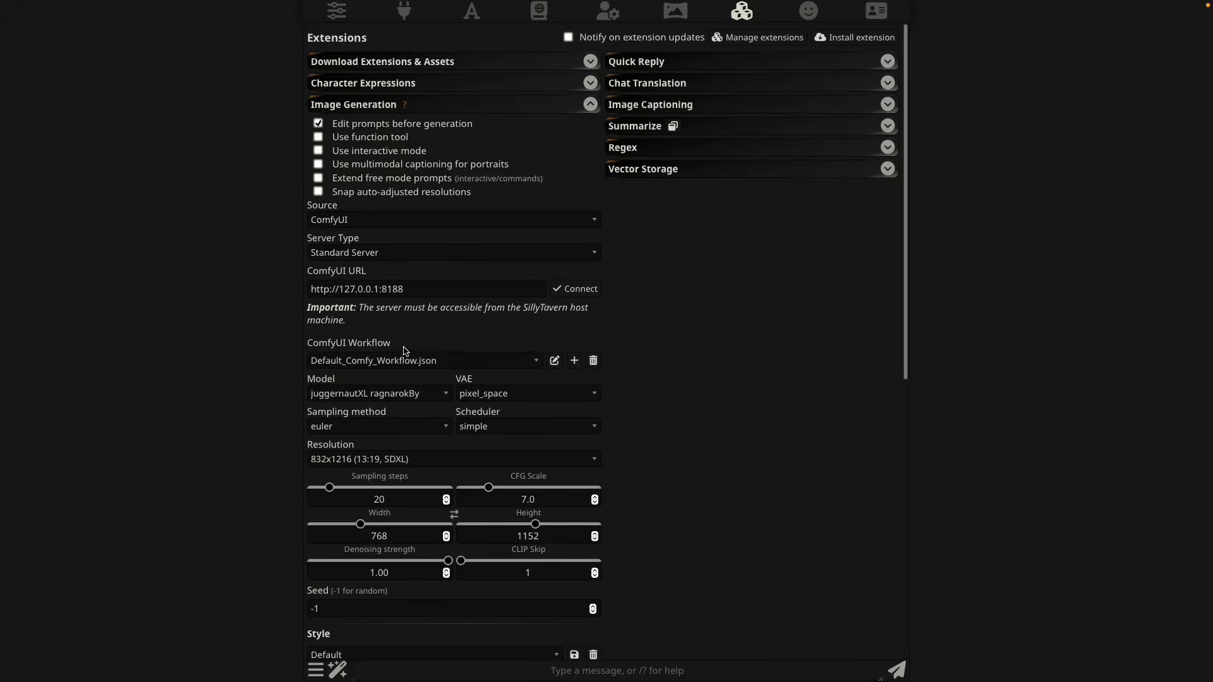
{"action": "left_click", "coordinate": [591, 104]}
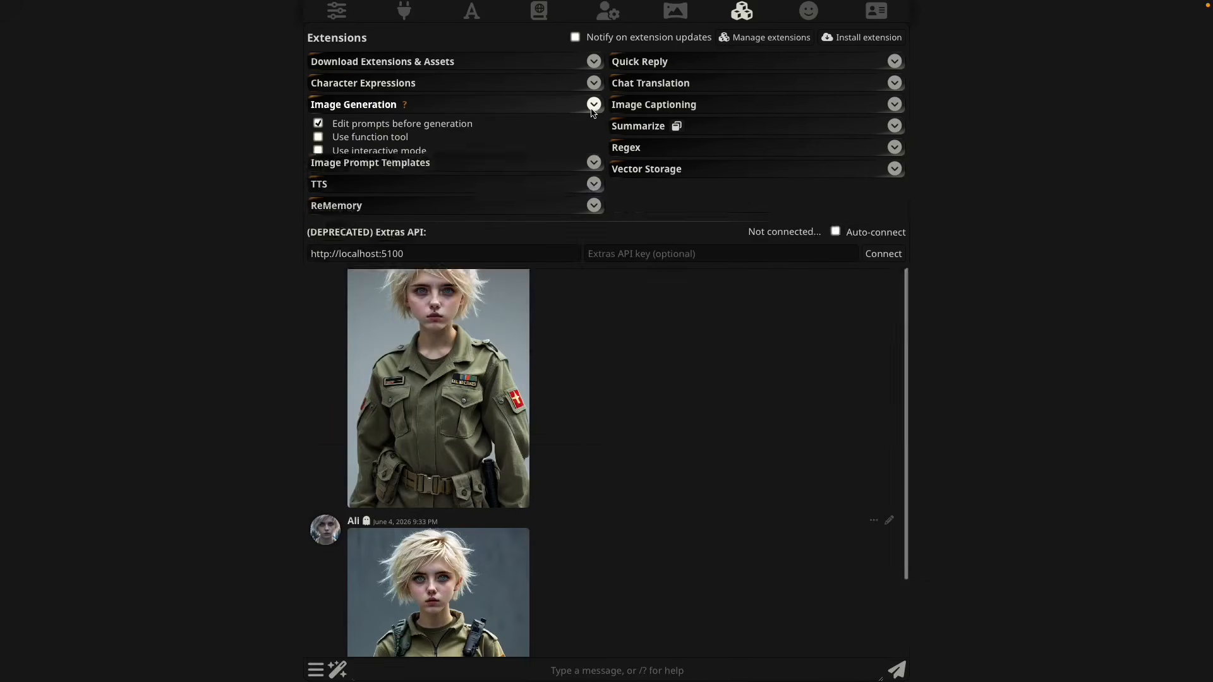
{"action": "left_click", "coordinate": [594, 106]}
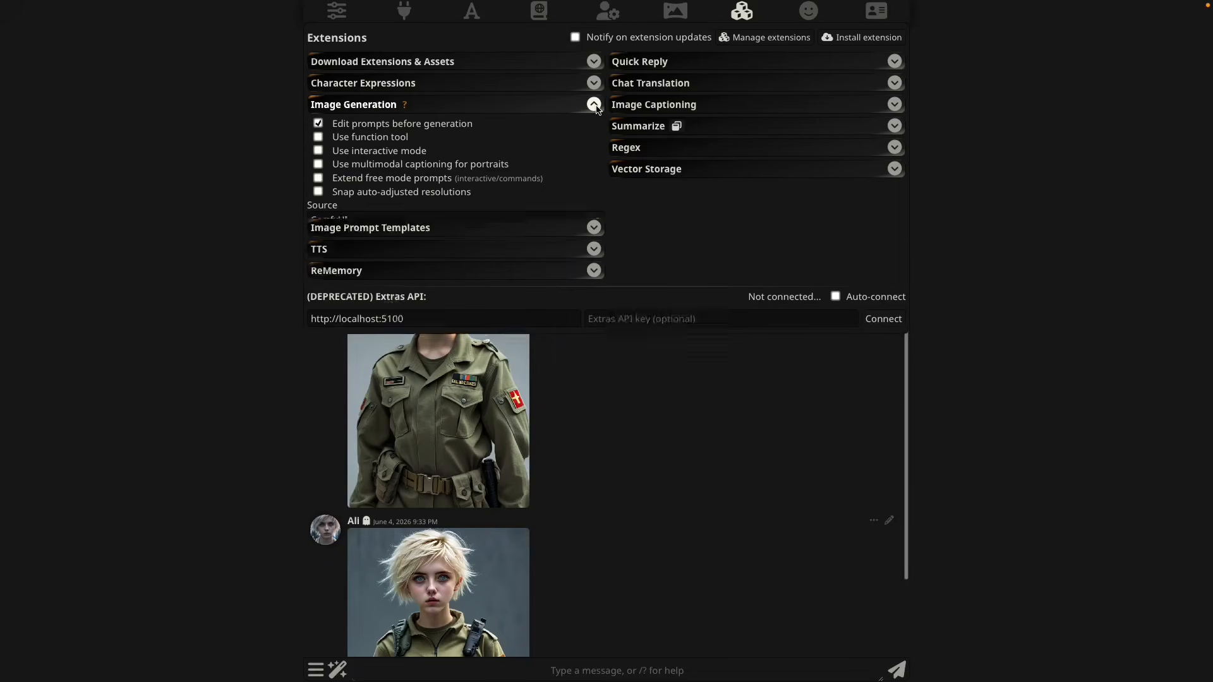
{"action": "left_click", "coordinate": [471, 221]}
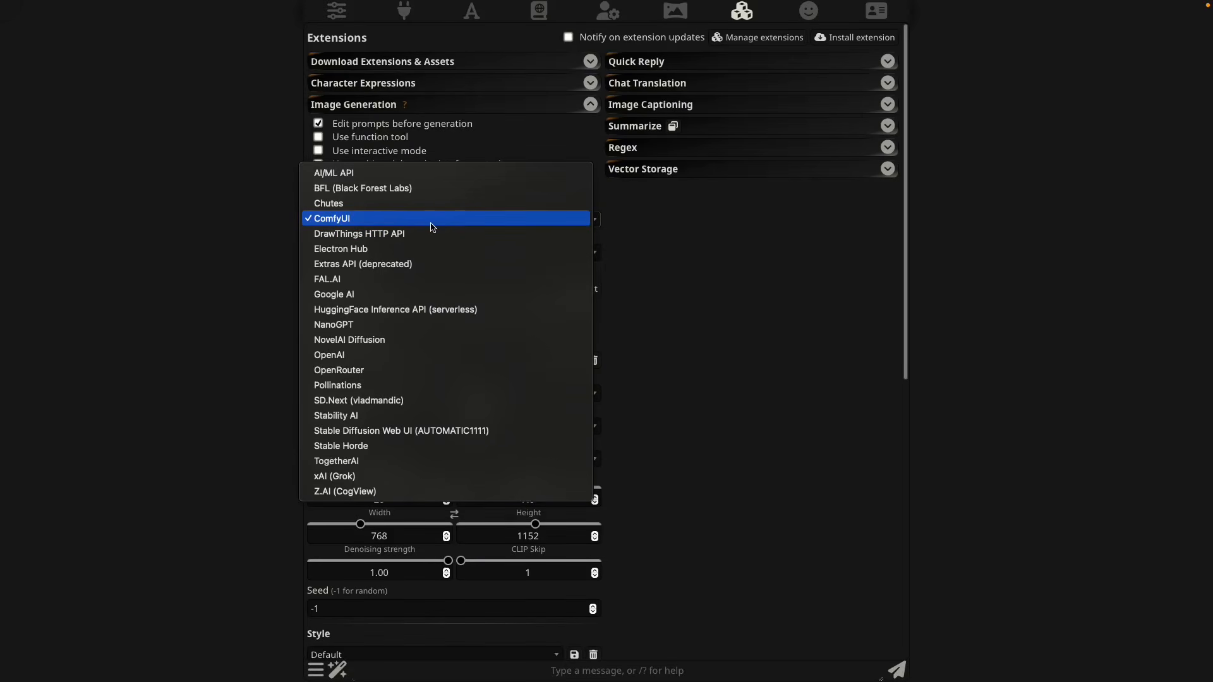
{"action": "left_click", "coordinate": [780, 313]}
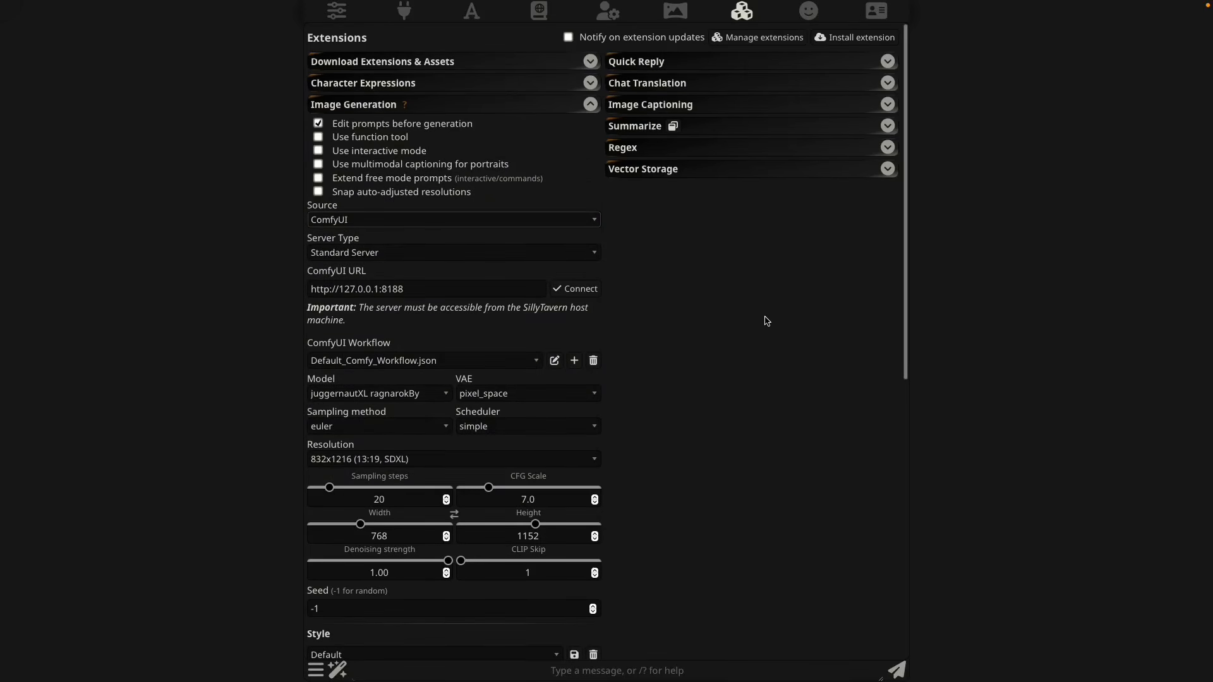
Step: Create a new ComfyUI workflow named IP_Kit in the image generation settings
{"action": "left_click", "coordinate": [573, 365]}
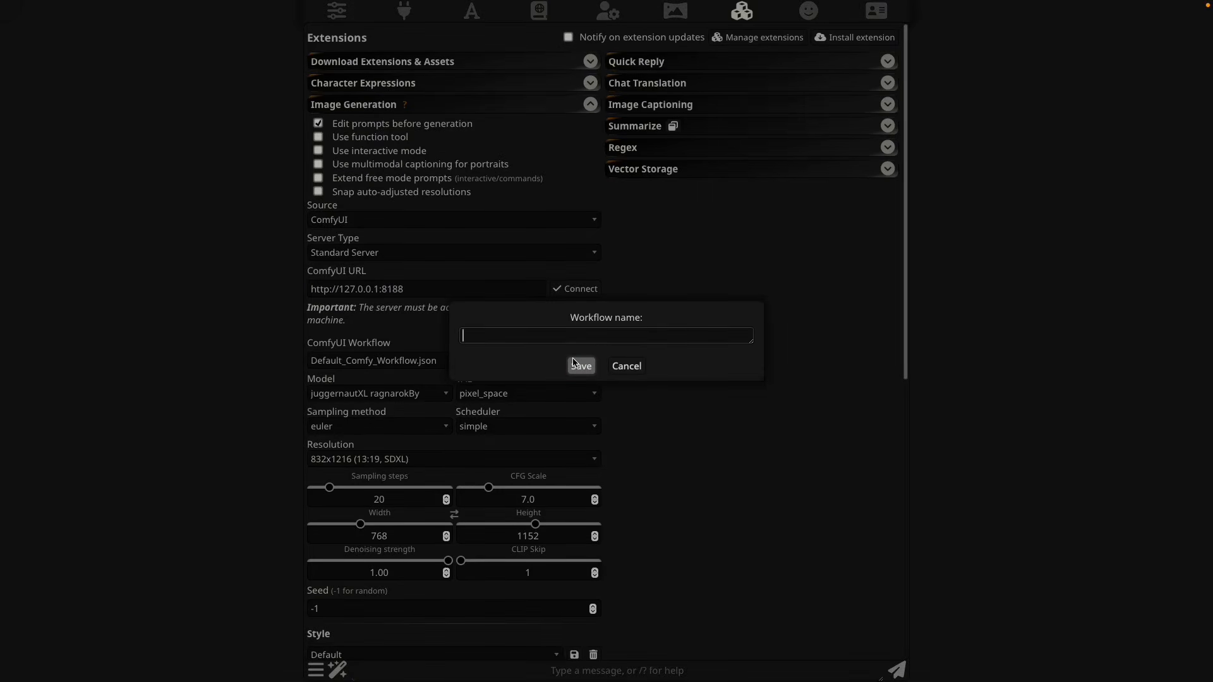
{"action": "type", "text": "IP_Kit"}
{"action": "left_click_drag", "start_coordinate": [464, 335], "coordinate": [483, 341]}
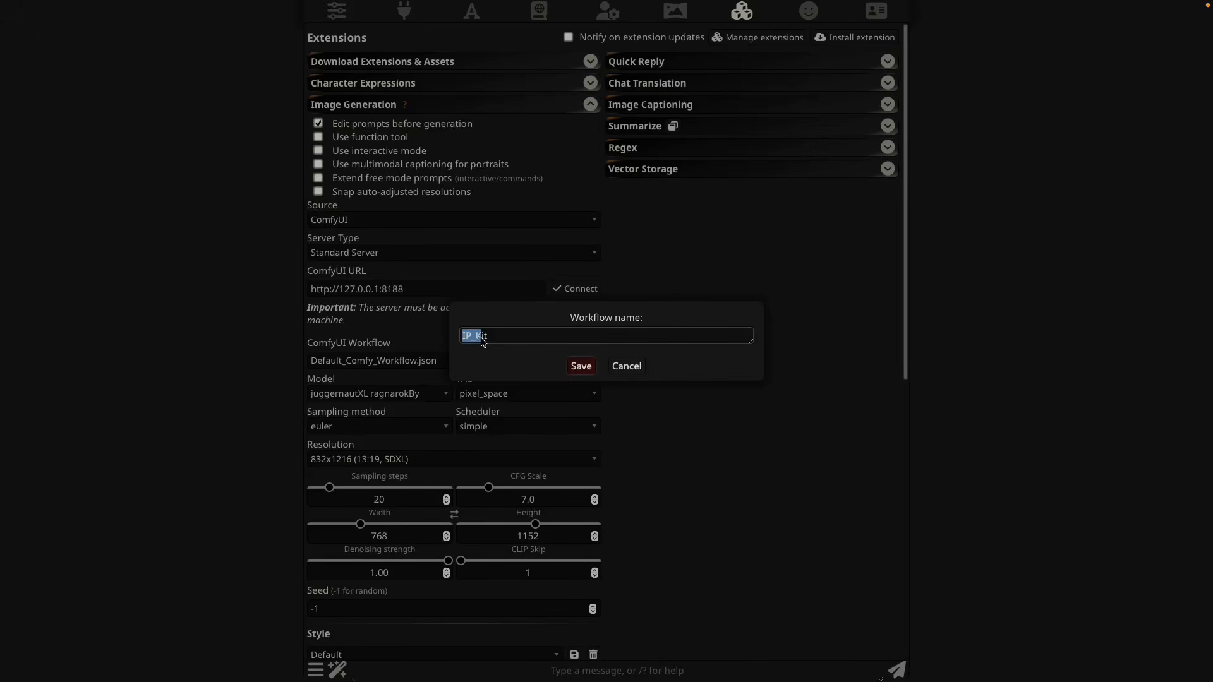
{"action": "left_click", "coordinate": [538, 342]}
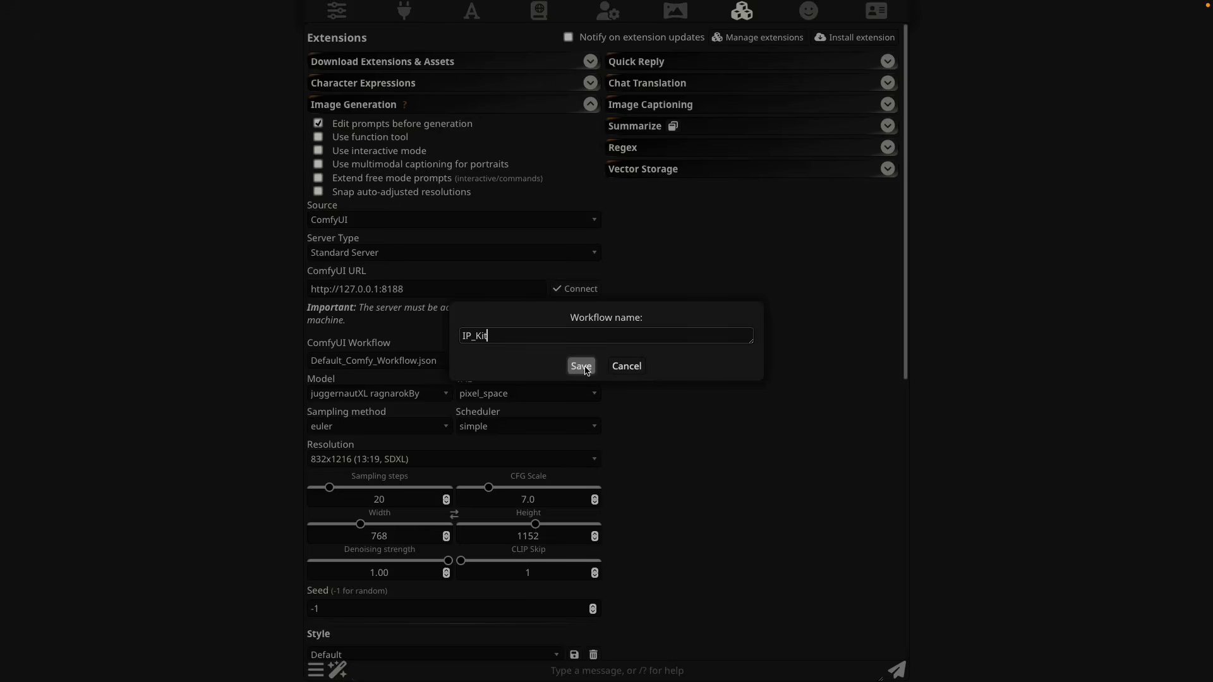
{"action": "left_click", "coordinate": [581, 366]}
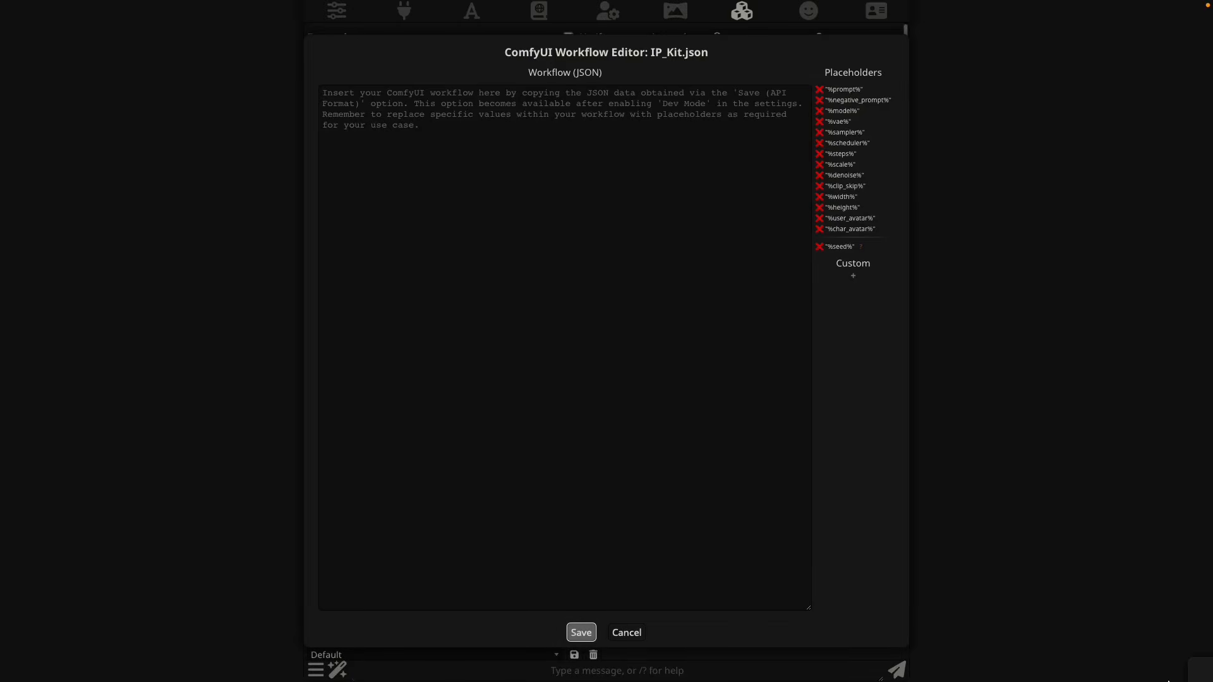
Step: Open the exported ST_IP_AdapterFace_Kit.json file from the downloads in Xcode and copy its entire contents
{"action": "mouse_move", "coordinate": [18, 1]}
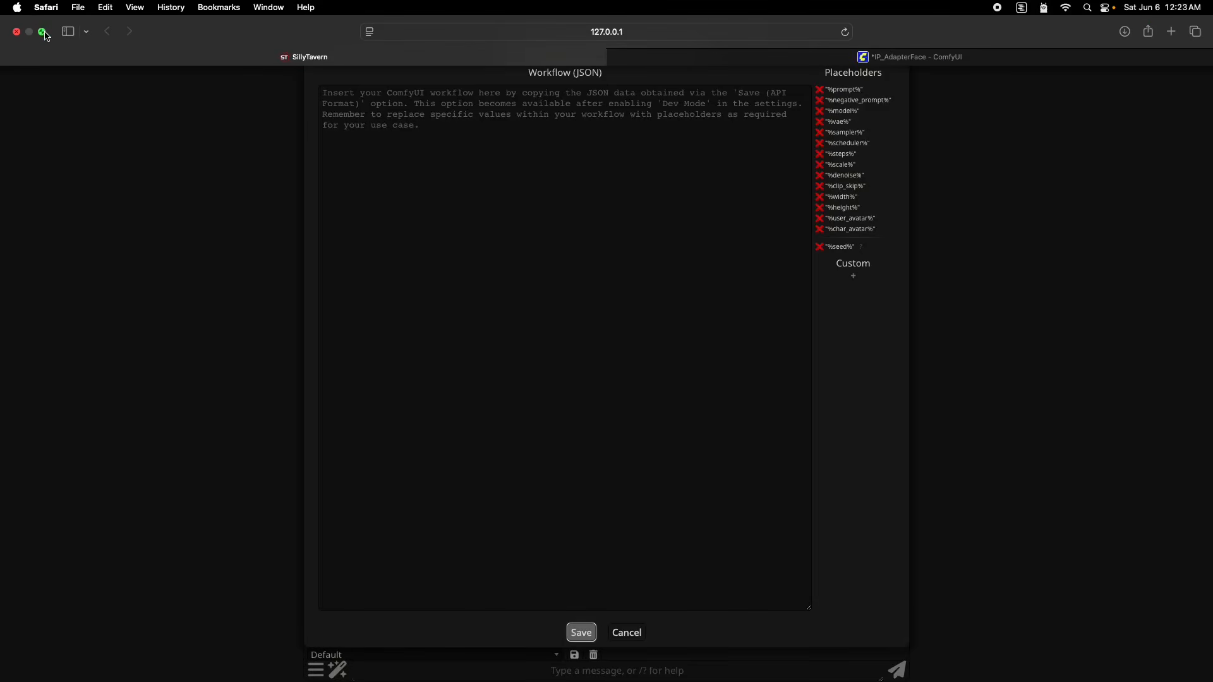
{"action": "left_click", "coordinate": [42, 33]}
{"action": "left_click", "coordinate": [1121, 655]}
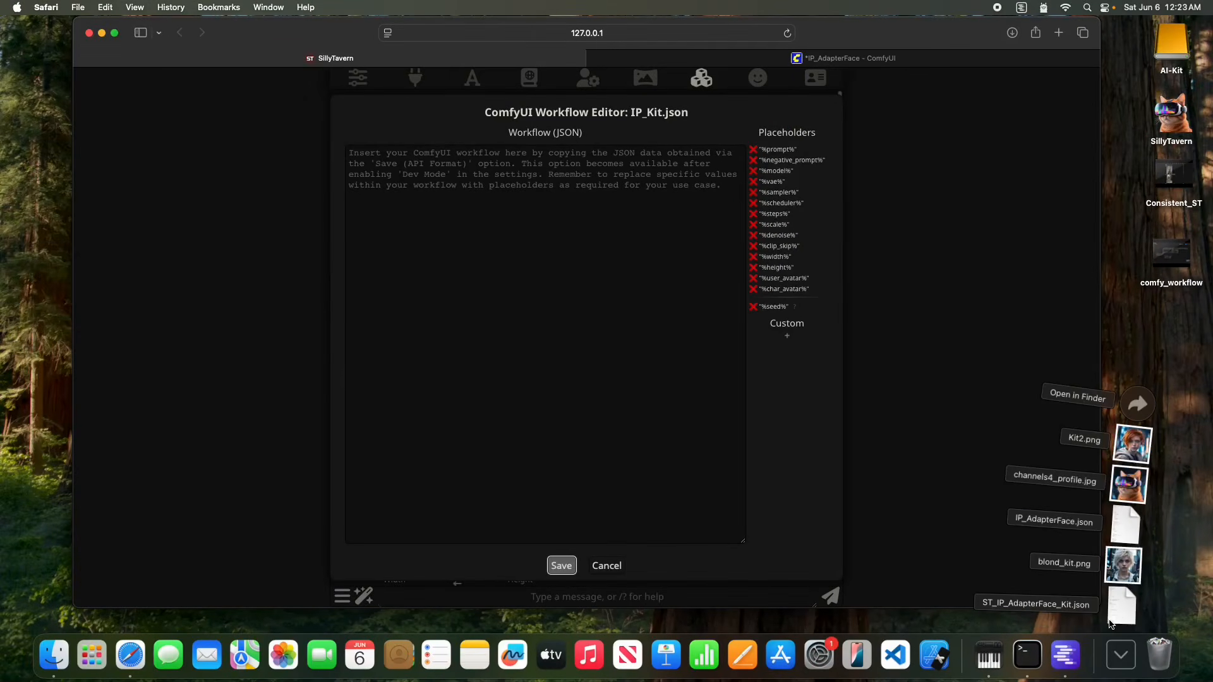
{"action": "left_click", "coordinate": [1118, 614]}
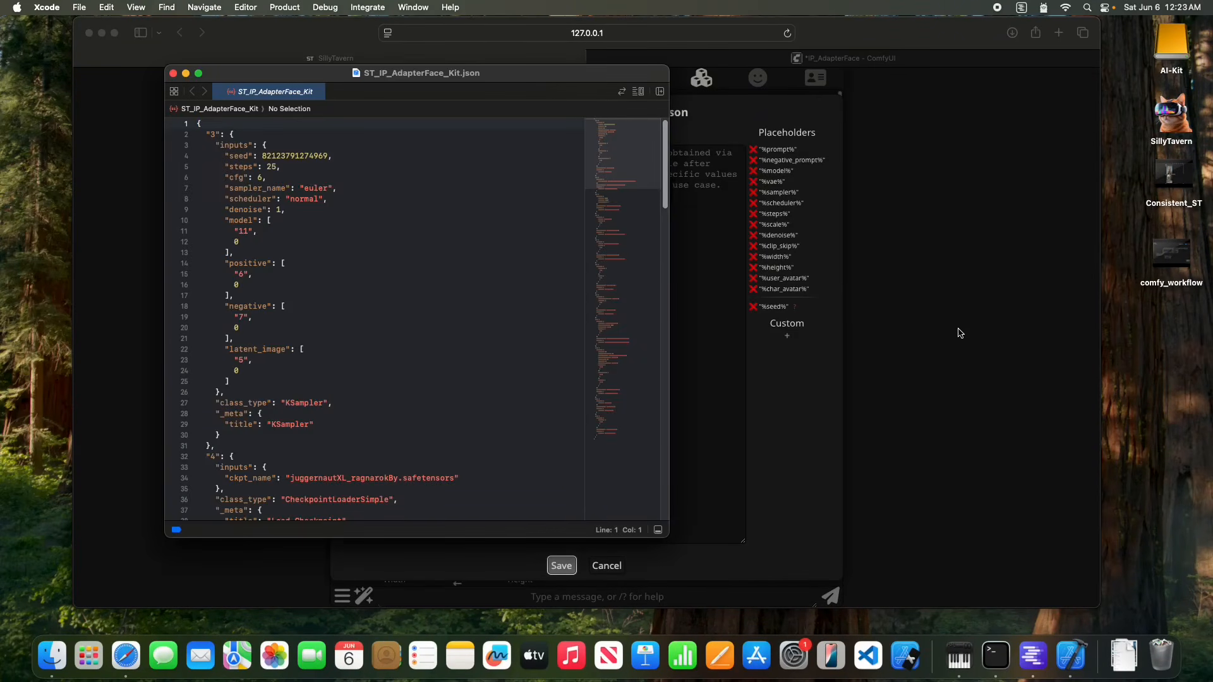
{"action": "left_click", "coordinate": [458, 244]}
{"action": "key", "text": "cmd+a"}
{"action": "key", "text": "super+c"}
{"action": "left_click", "coordinate": [464, 246]}
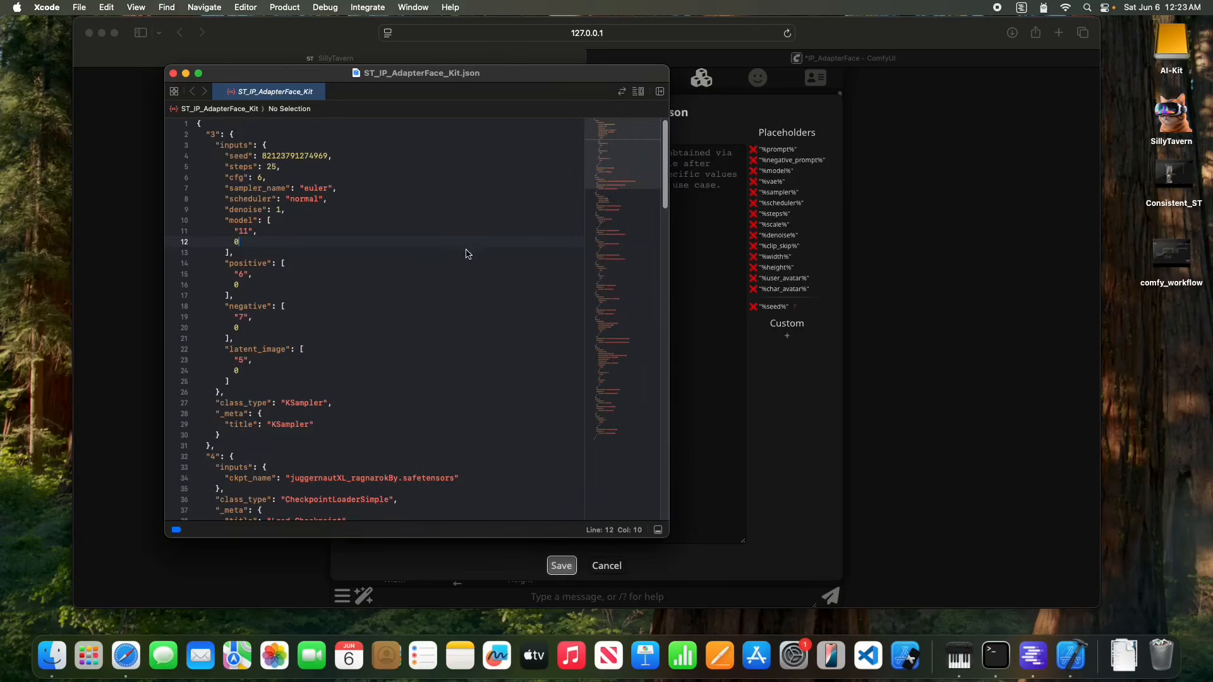
Step: Return to SillyTavern and paste the copied JSON into the IP_Kit workflow editor, with the window in full screen
{"action": "left_click", "coordinate": [690, 303]}
{"action": "left_click", "coordinate": [534, 252]}
{"action": "key", "text": "super+v"}
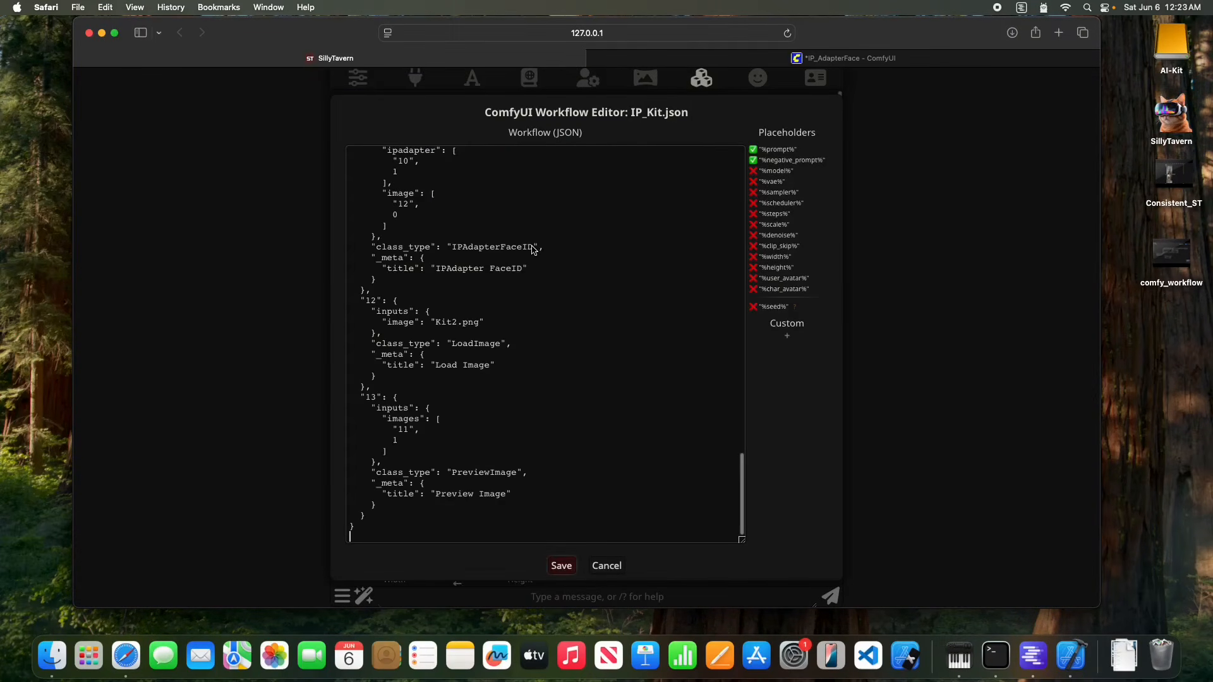
{"action": "left_click", "coordinate": [114, 32]}
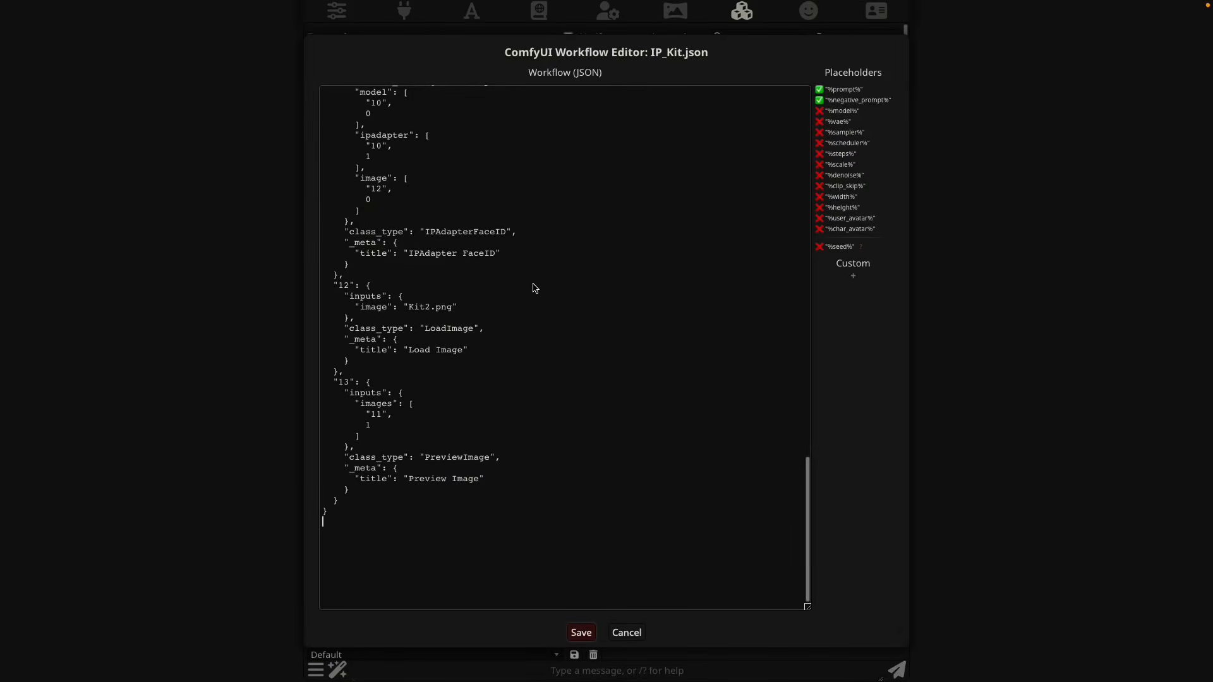
Step: Replace the Empty Latent Image node's width and height values with the quoted placeholders "%width%" and "%height%"
{"action": "scroll", "coordinate": [536, 291], "scroll_direction": "up", "scroll_amount": 15}
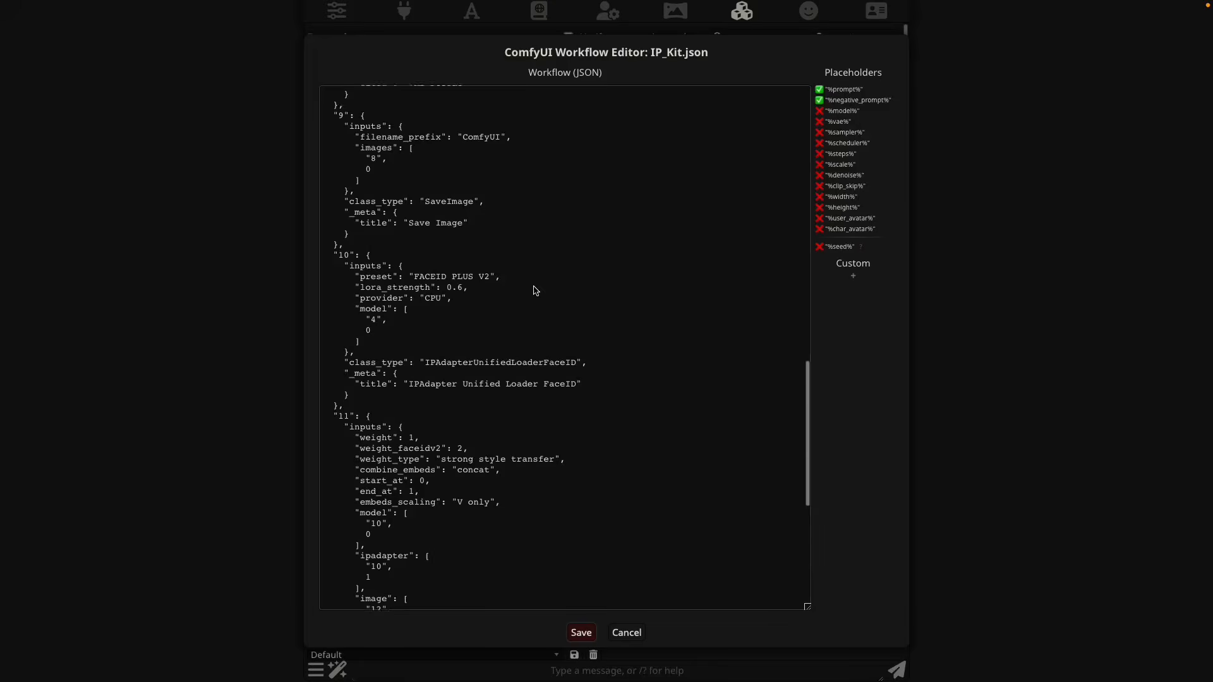
{"action": "scroll", "coordinate": [536, 291], "scroll_direction": "up", "scroll_amount": 3}
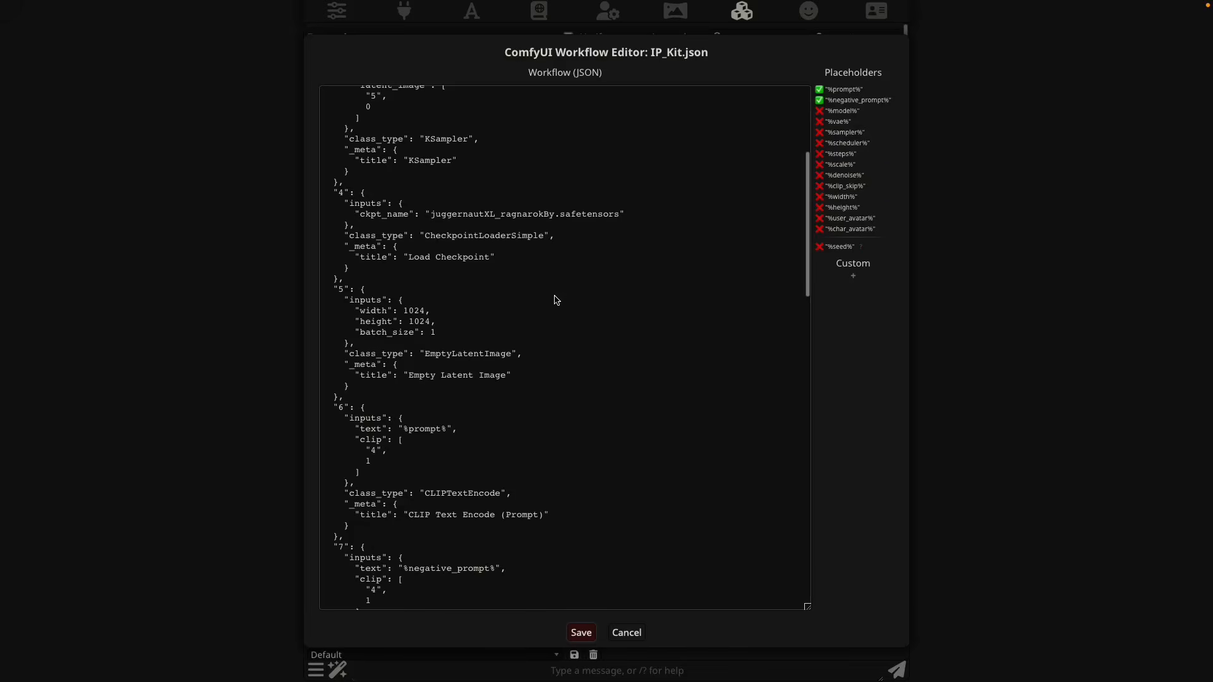
{"action": "double_click", "coordinate": [412, 311]}
{"action": "left_click", "coordinate": [415, 320]}
{"action": "double_click", "coordinate": [414, 311]}
{"action": "type", "text": "\""}
{"action": "type", "text": "width%"}
{"action": "double_click", "coordinate": [422, 324]}
{"action": "type", "text": "\""}
{"action": "type", "text": "%%"}
{"action": "type", "text": "height%"}
Step: Replace the KSampler node's seed value with the quoted placeholder "%seed%"
{"action": "scroll", "coordinate": [427, 126], "scroll_direction": "up", "scroll_amount": 4}
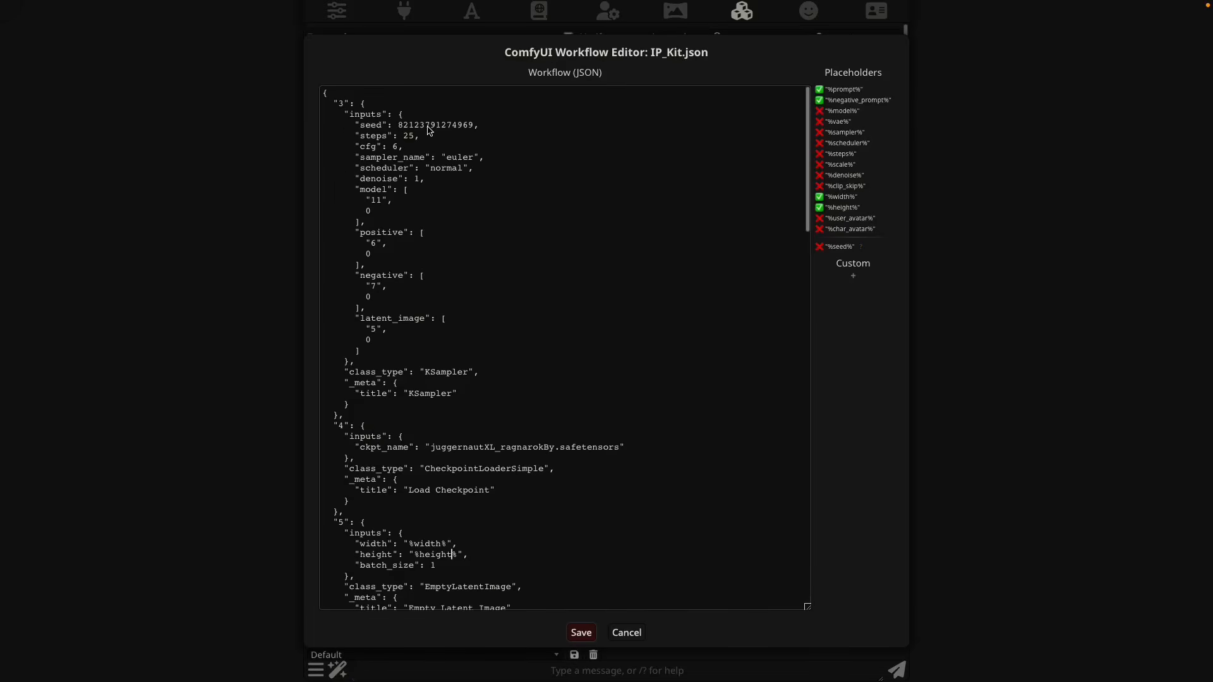
{"action": "double_click", "coordinate": [429, 125]}
{"action": "type", "text": "\""}
{"action": "type", "text": "seed\": \"%seed%\","}
Step: Replace the Load Checkpoint node's ckpt_name value with the placeholder %model% and save the workflow
{"action": "double_click", "coordinate": [478, 447]}
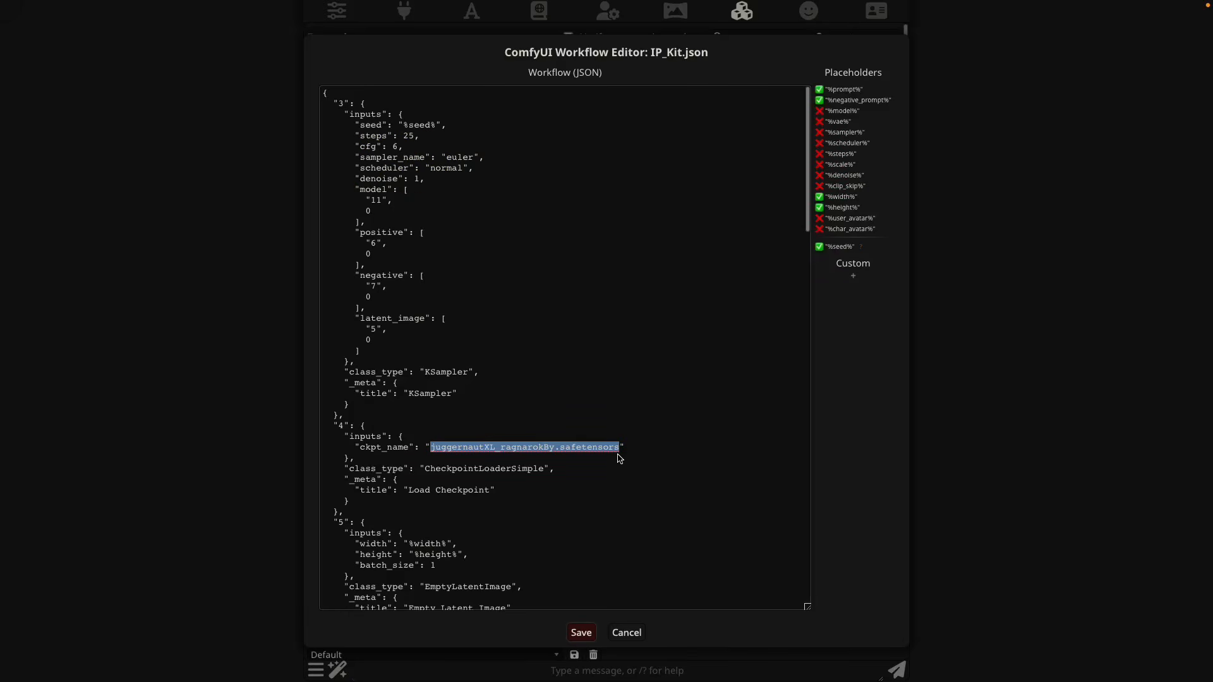
{"action": "type", "text": "%%model%"}
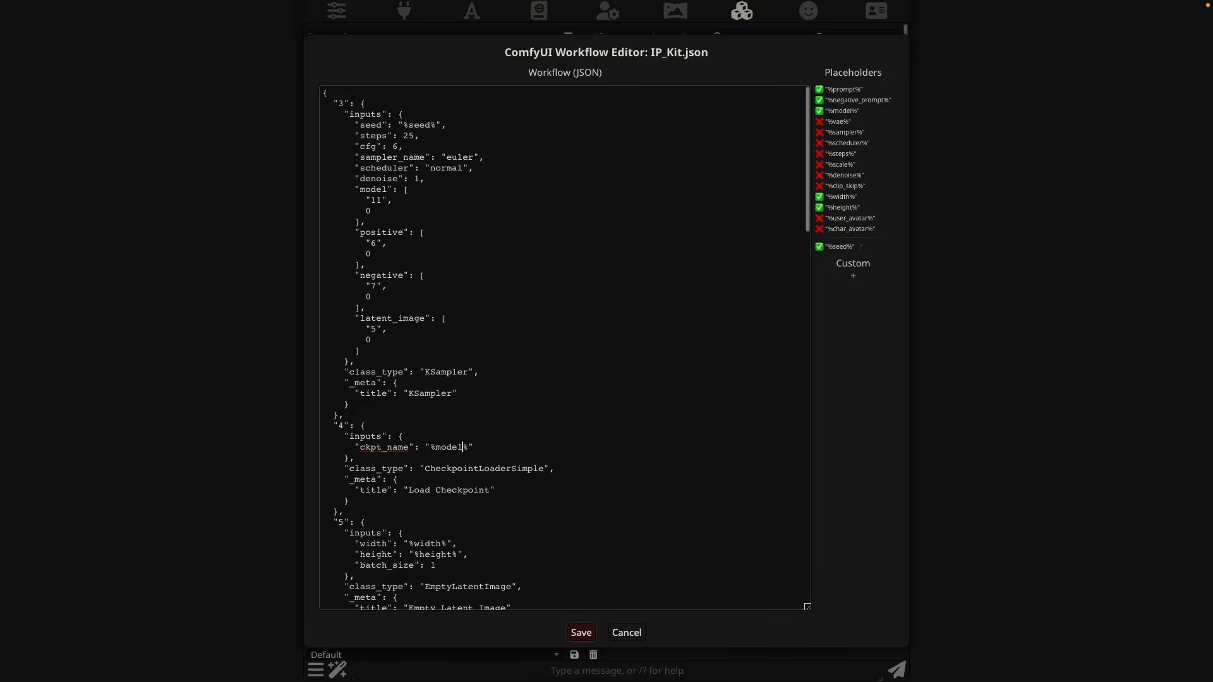
{"action": "right_click", "coordinate": [617, 457]}
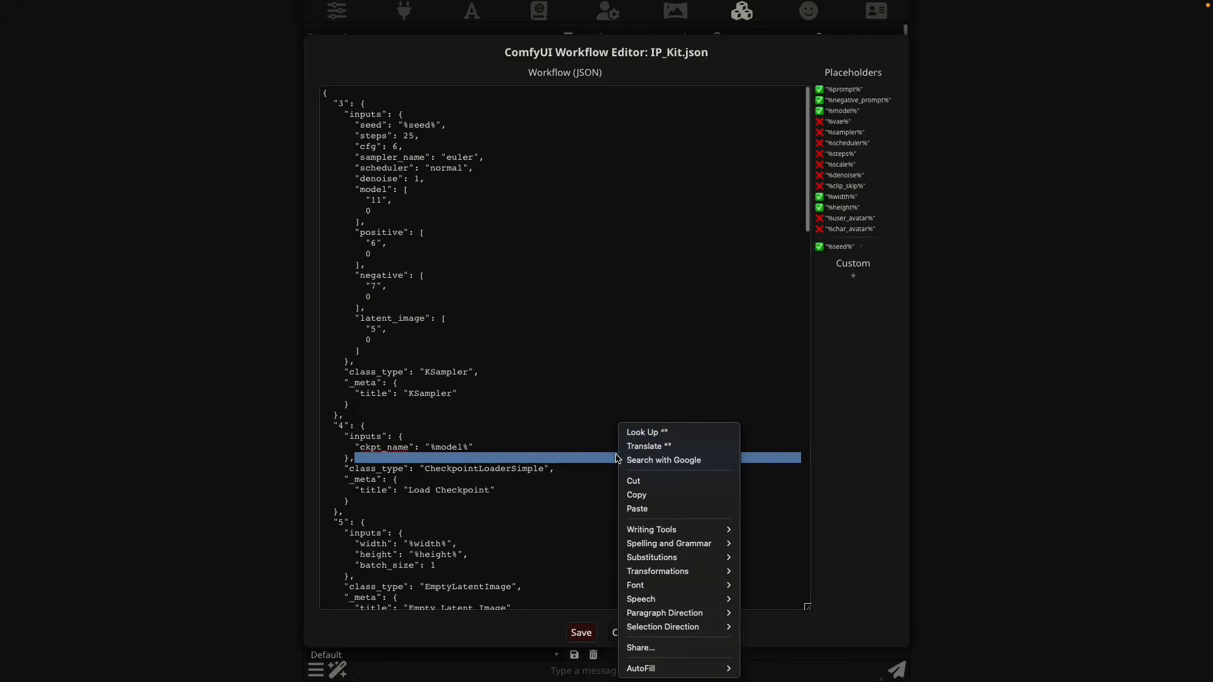
{"action": "left_click", "coordinate": [624, 400]}
{"action": "left_click", "coordinate": [624, 401]}
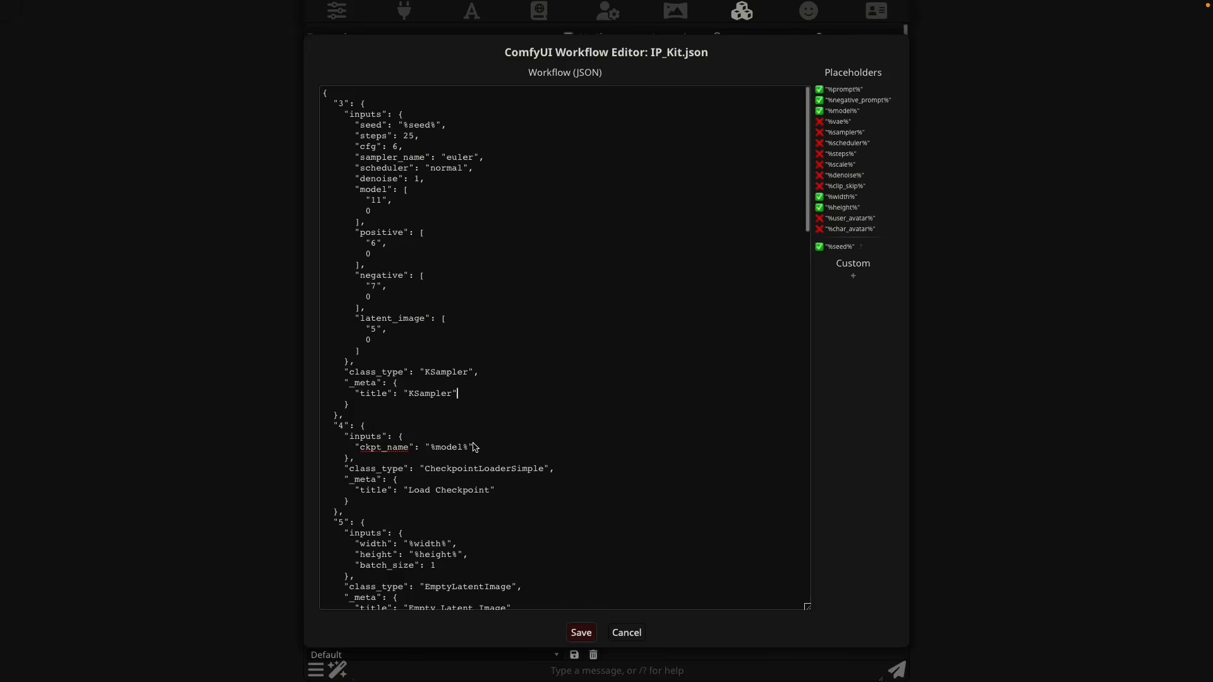
{"action": "left_click", "coordinate": [588, 633]}
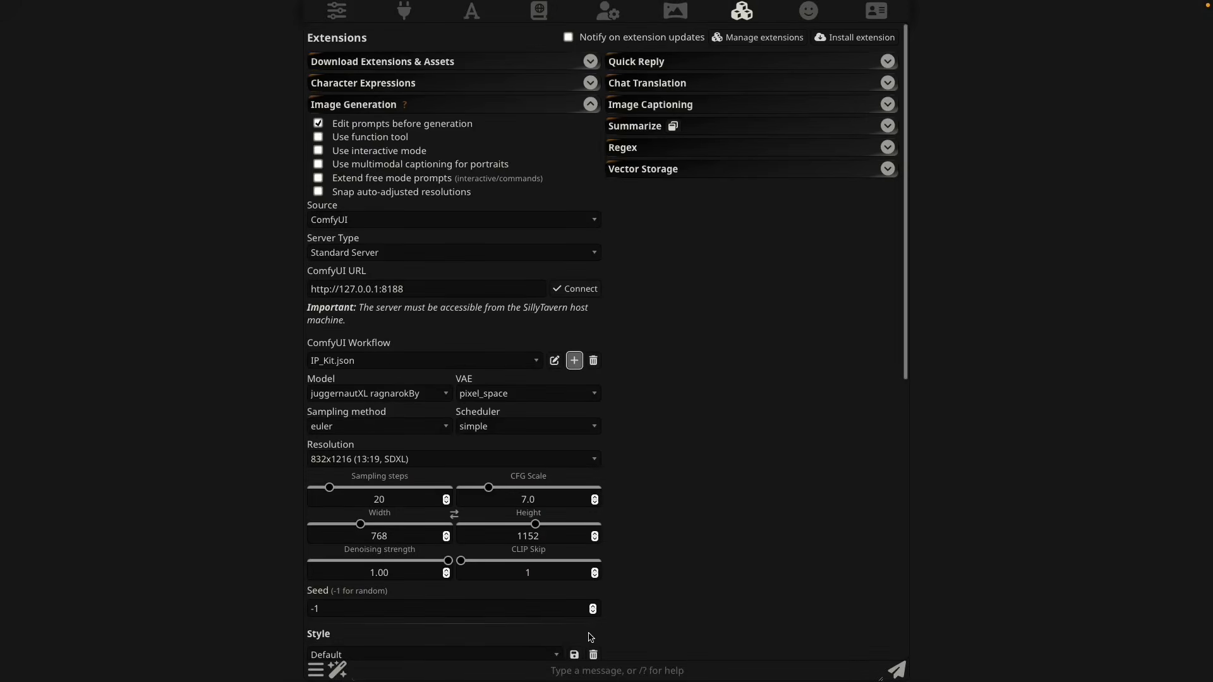
Step: Leave the extension settings, open the character's card and delete the hair colour "blond" from the physical description
{"action": "left_click", "coordinate": [214, 556]}
{"action": "mouse_move", "coordinate": [446, 566]}
{"action": "scroll", "coordinate": [447, 566], "scroll_direction": "down", "scroll_amount": 2}
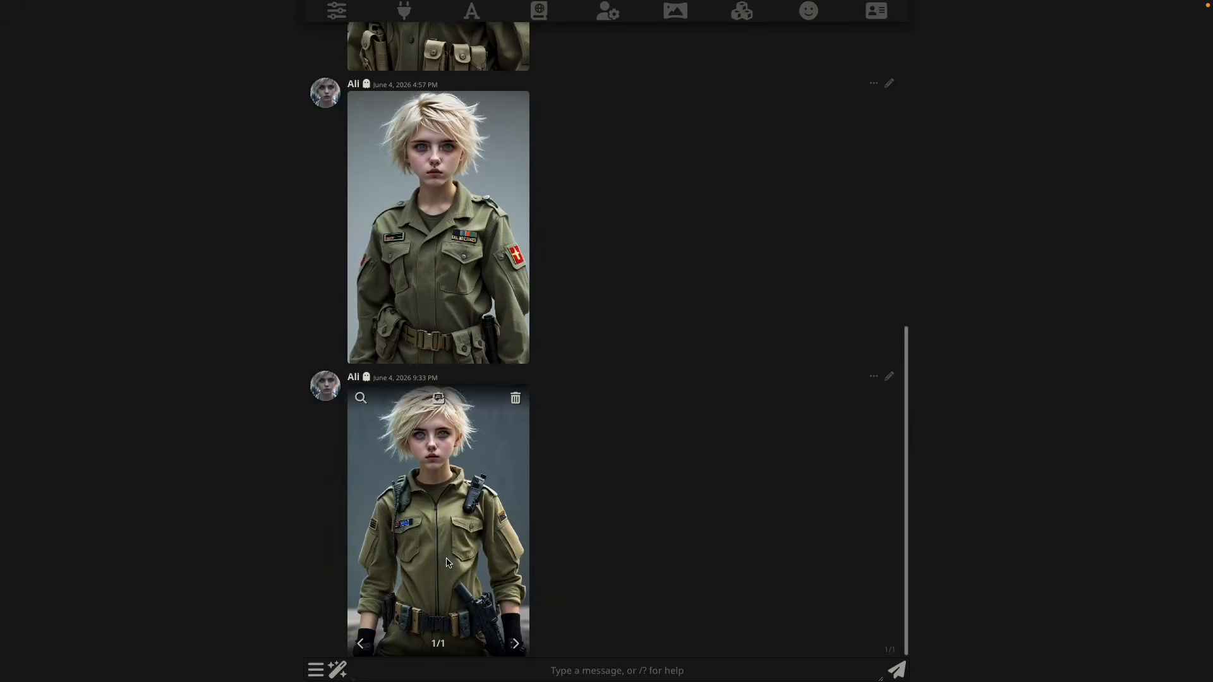
{"action": "left_click", "coordinate": [870, 19]}
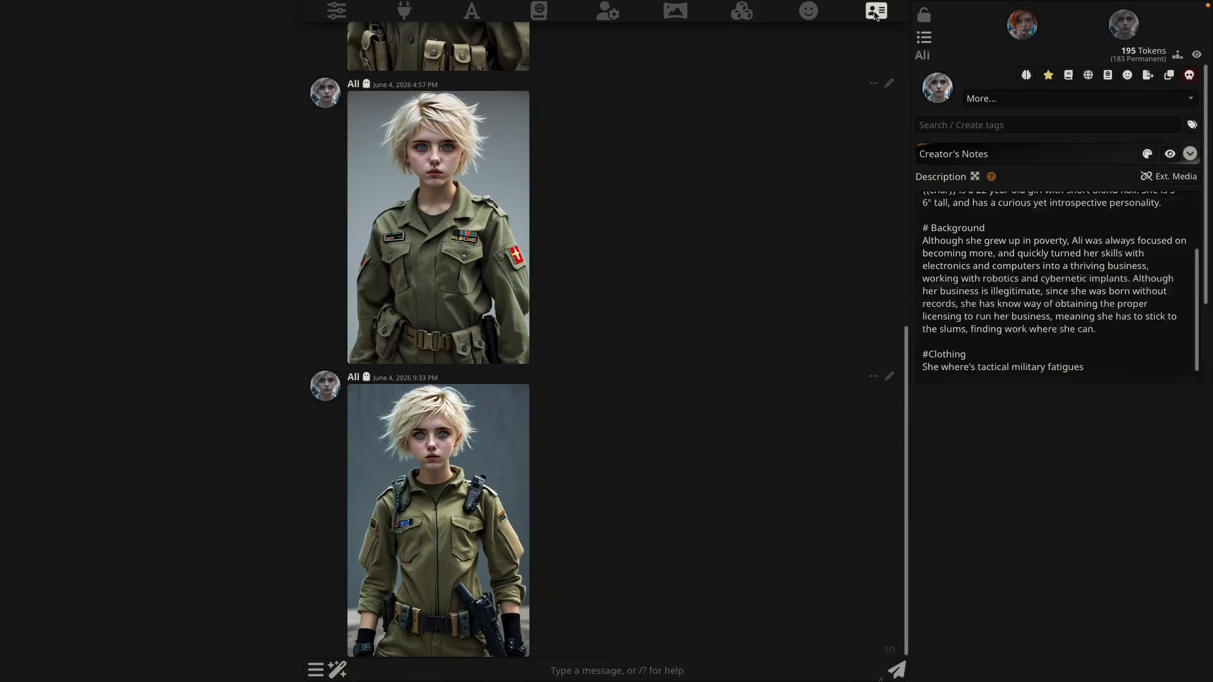
{"action": "scroll", "coordinate": [1121, 338], "scroll_direction": "up", "scroll_amount": 1}
{"action": "scroll", "coordinate": [1122, 337], "scroll_direction": "up", "scroll_amount": 1}
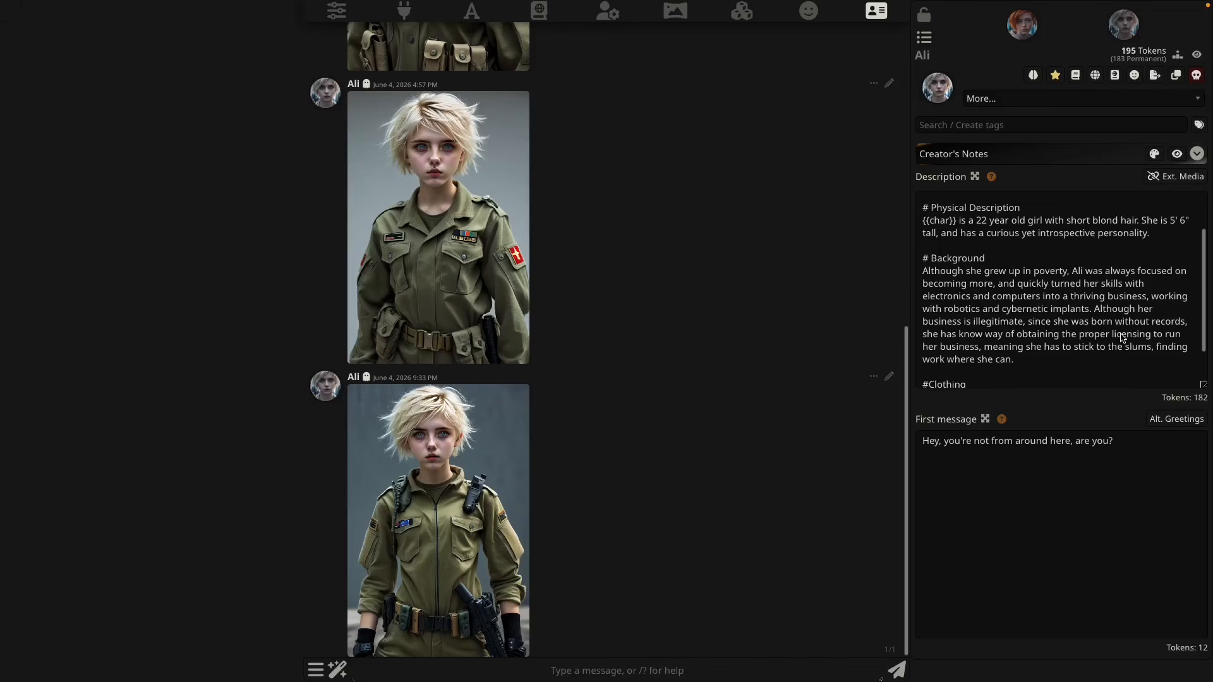
{"action": "double_click", "coordinate": [1106, 225]}
{"action": "key", "text": "BackSpace"}
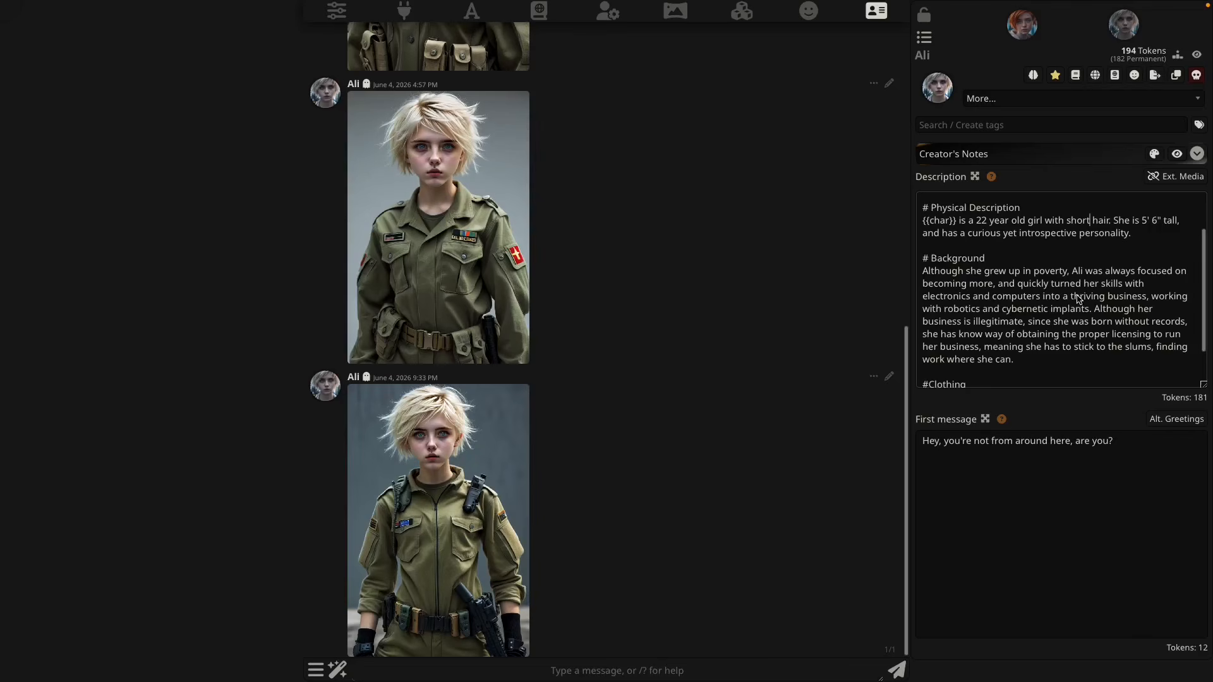
Step: Change the clothing line in the character's description to "She wear's a business suit" and close the character card
{"action": "scroll", "coordinate": [1079, 297], "scroll_direction": "down", "scroll_amount": 1}
{"action": "scroll", "coordinate": [1079, 301], "scroll_direction": "up", "scroll_amount": 2}
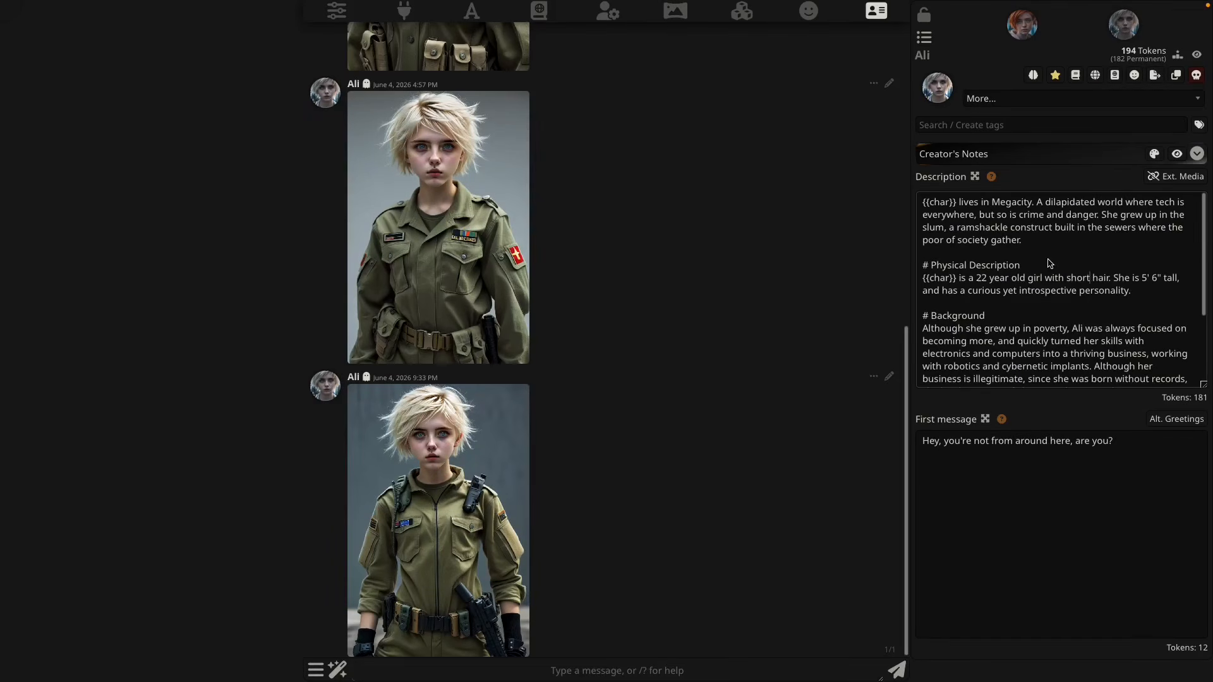
{"action": "scroll", "coordinate": [1054, 281], "scroll_direction": "down", "scroll_amount": 2}
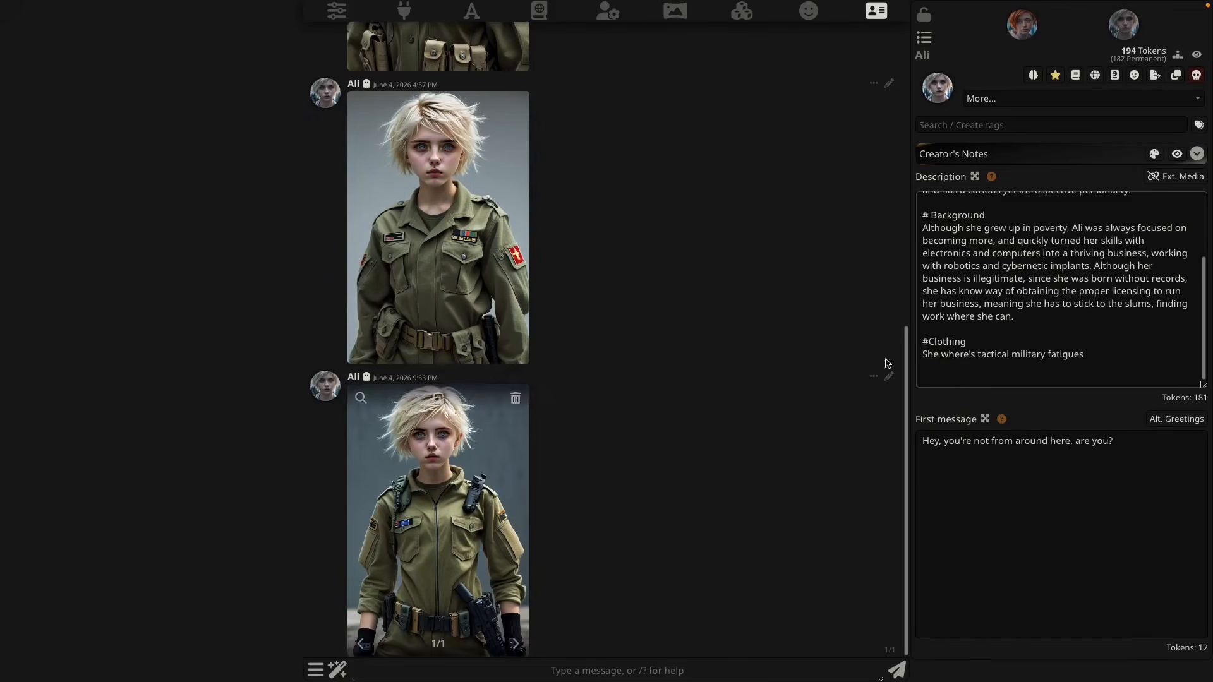
{"action": "left_click_drag", "start_coordinate": [1083, 355], "coordinate": [989, 355]}
{"action": "left_click", "coordinate": [963, 355]}
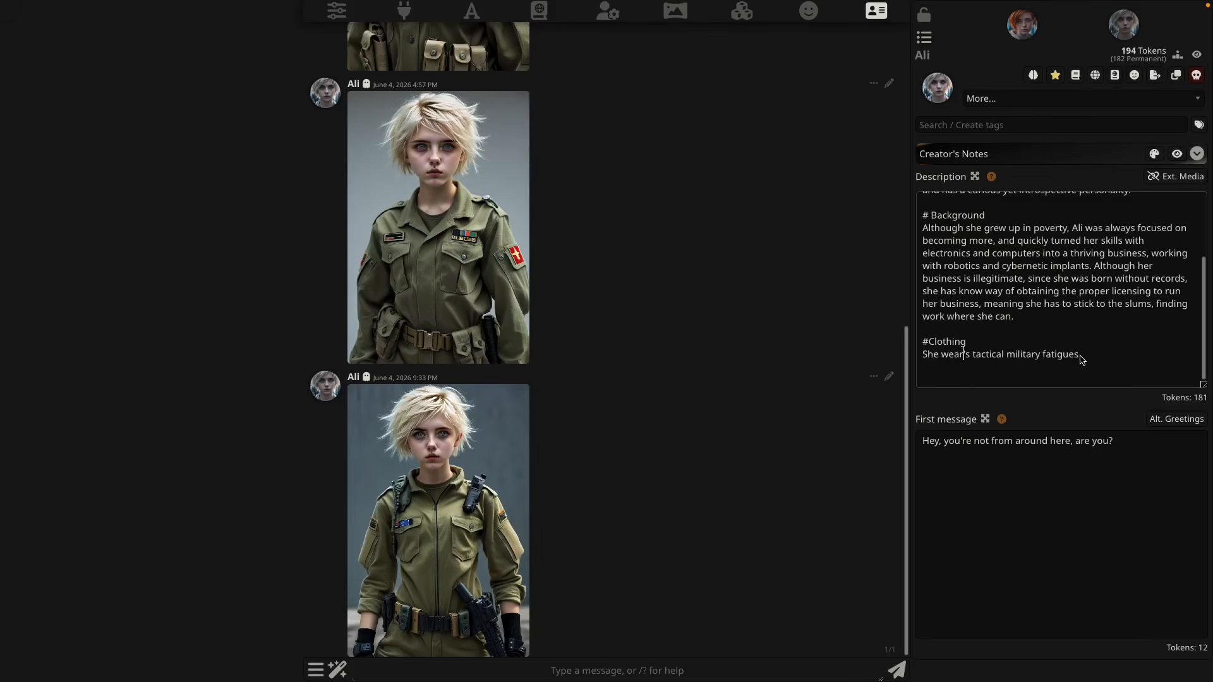
{"action": "left_click_drag", "start_coordinate": [1079, 356], "coordinate": [973, 358]}
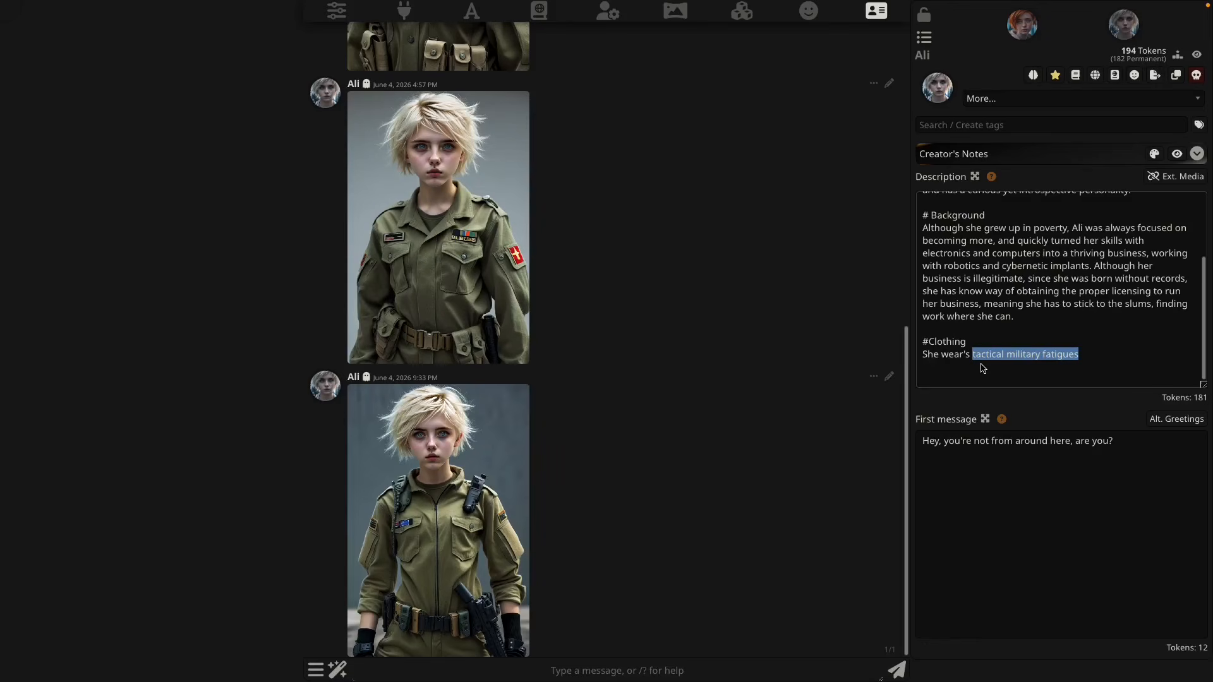
{"action": "type", "text": "a business suit"}
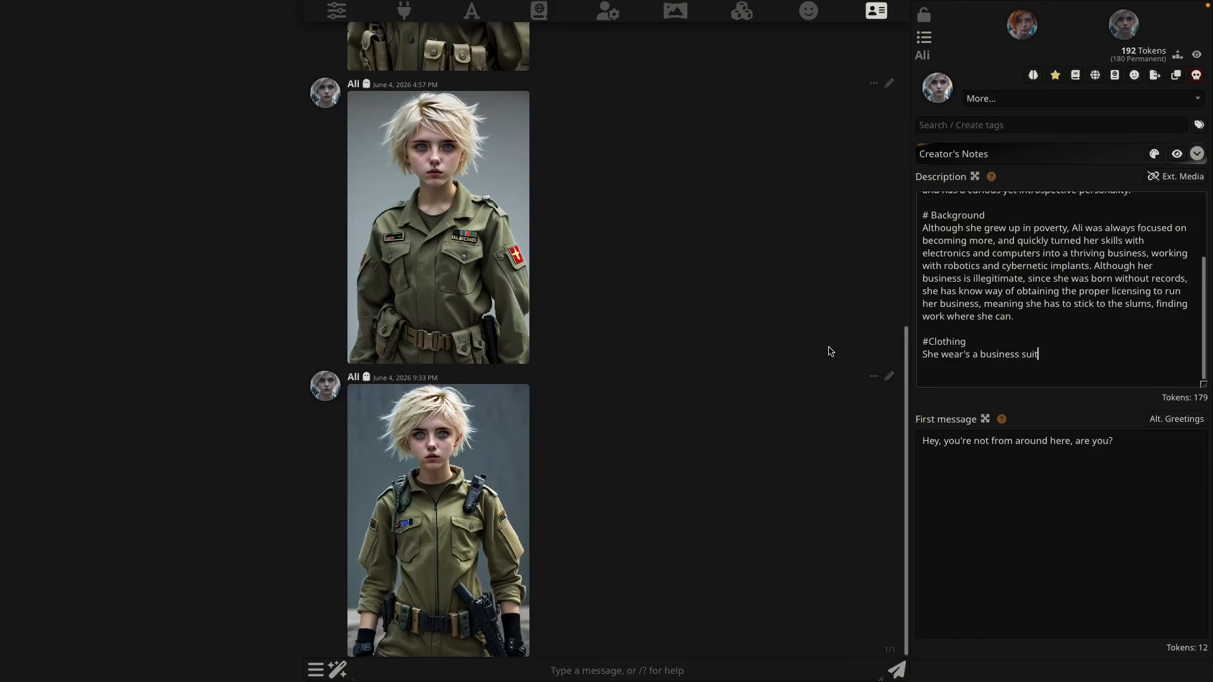
{"action": "left_click", "coordinate": [820, 351]}
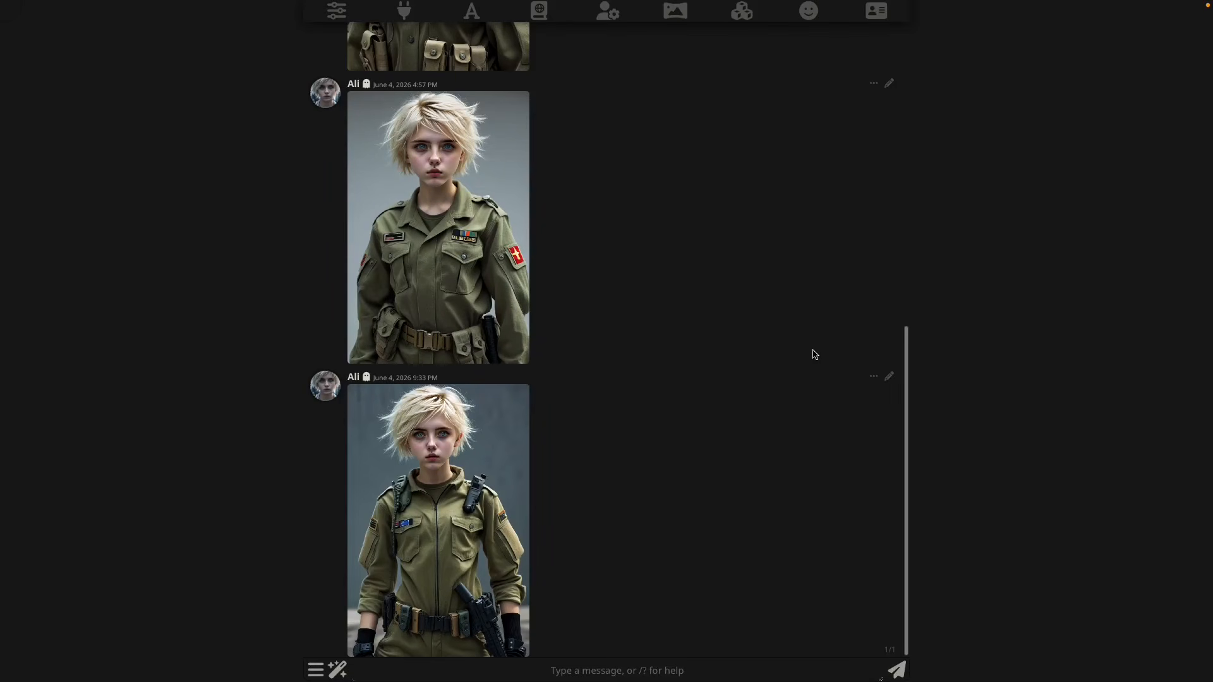
Step: Generate an image of the character with the Yourself option, accept the suggested prompt, and view the resulting picture enlarged
{"action": "left_click", "coordinate": [342, 670]}
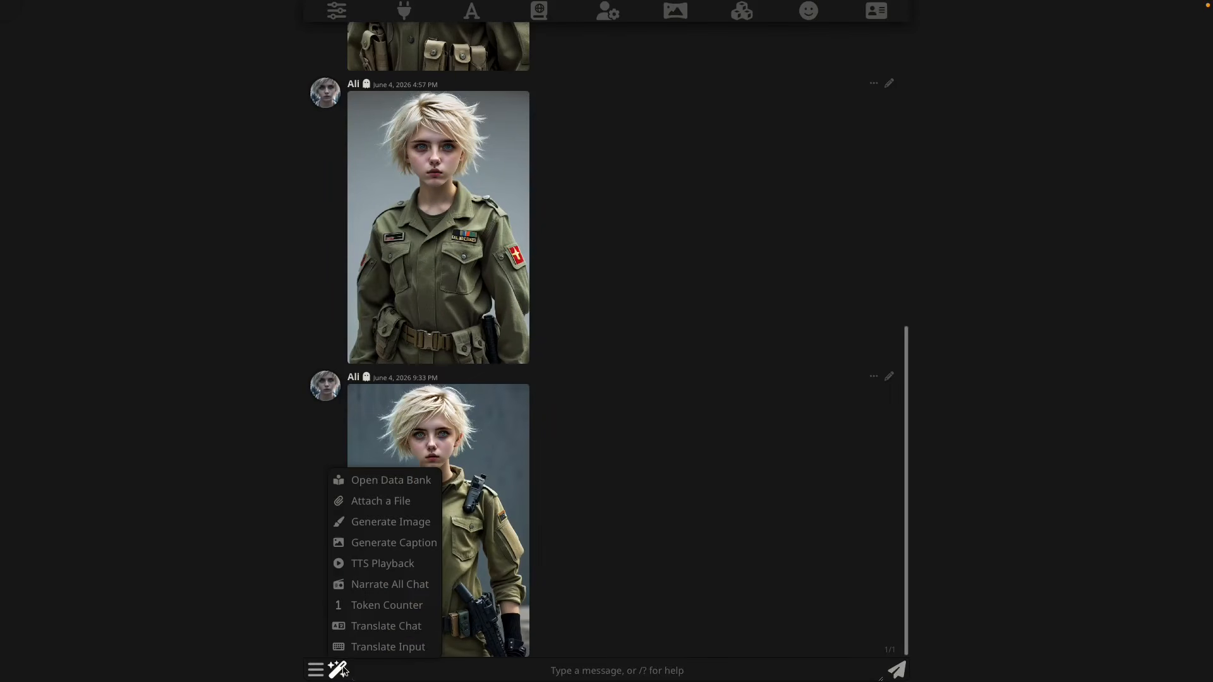
{"action": "left_click", "coordinate": [389, 522]}
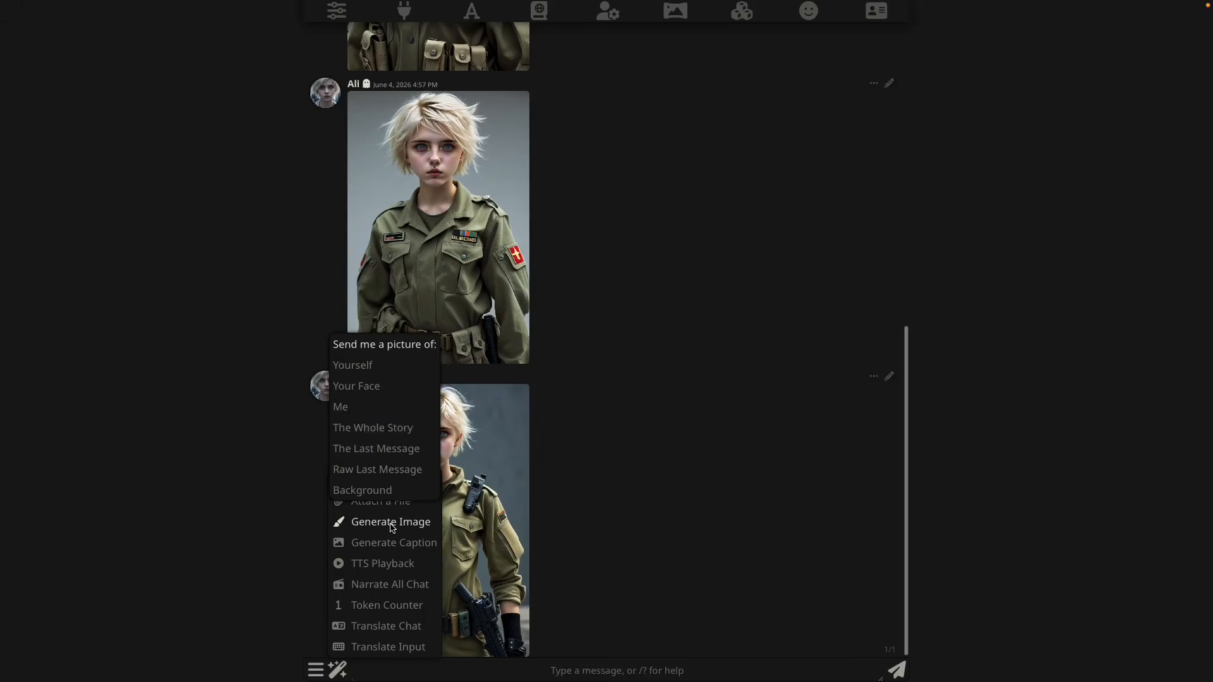
{"action": "left_click", "coordinate": [386, 369]}
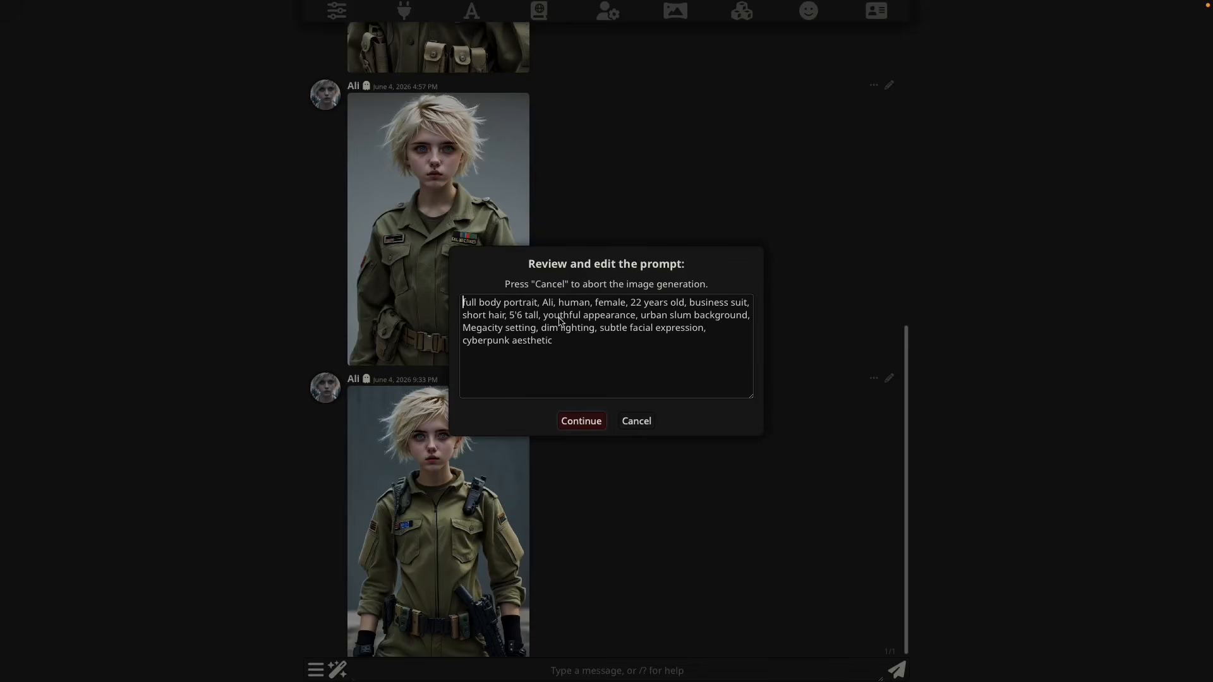
{"action": "left_click", "coordinate": [581, 421]}
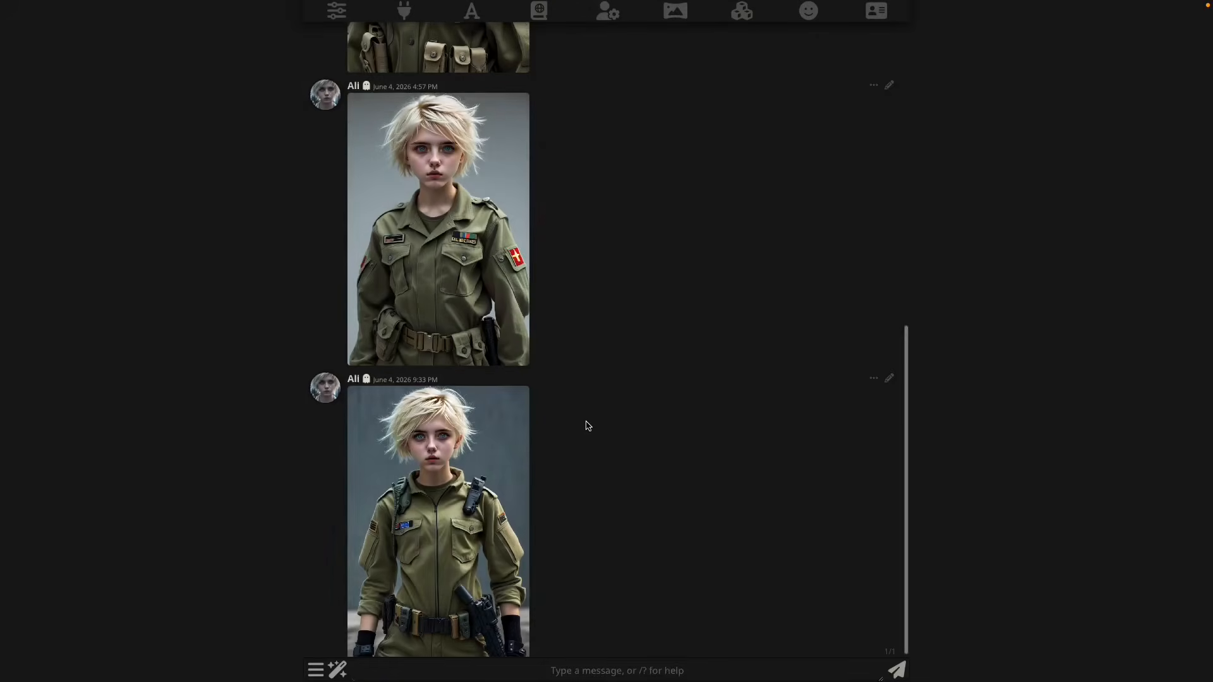
{"action": "left_click", "coordinate": [466, 478]}
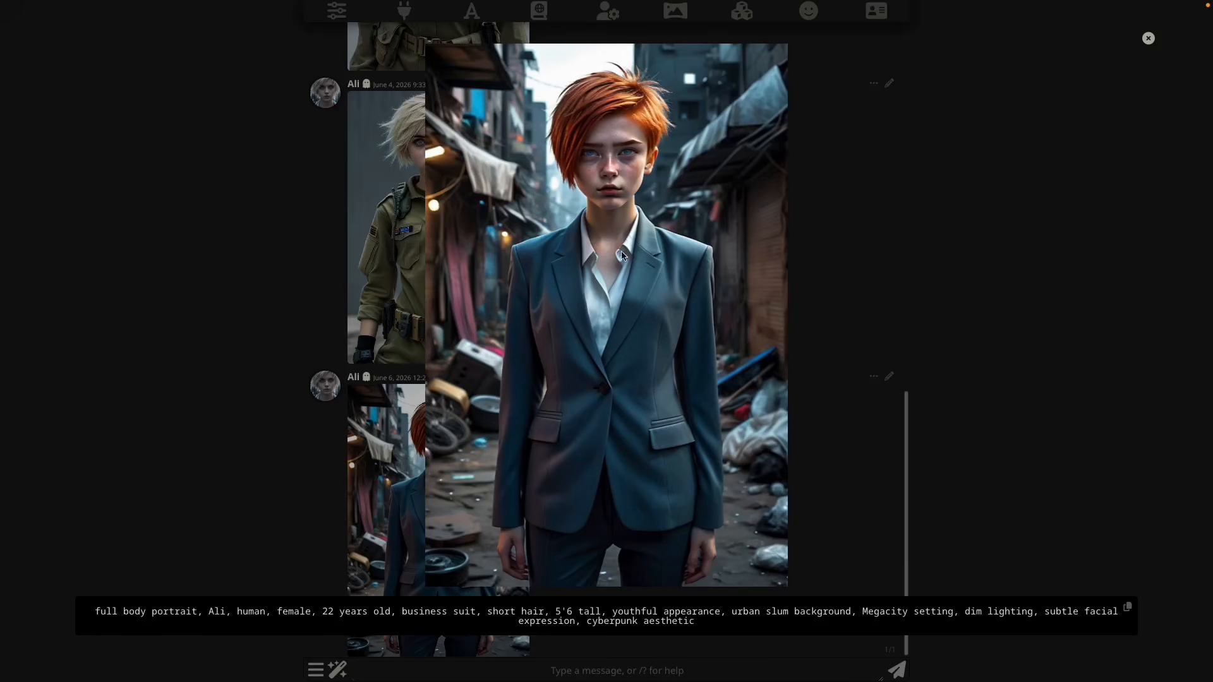
{"action": "left_click", "coordinate": [251, 396]}
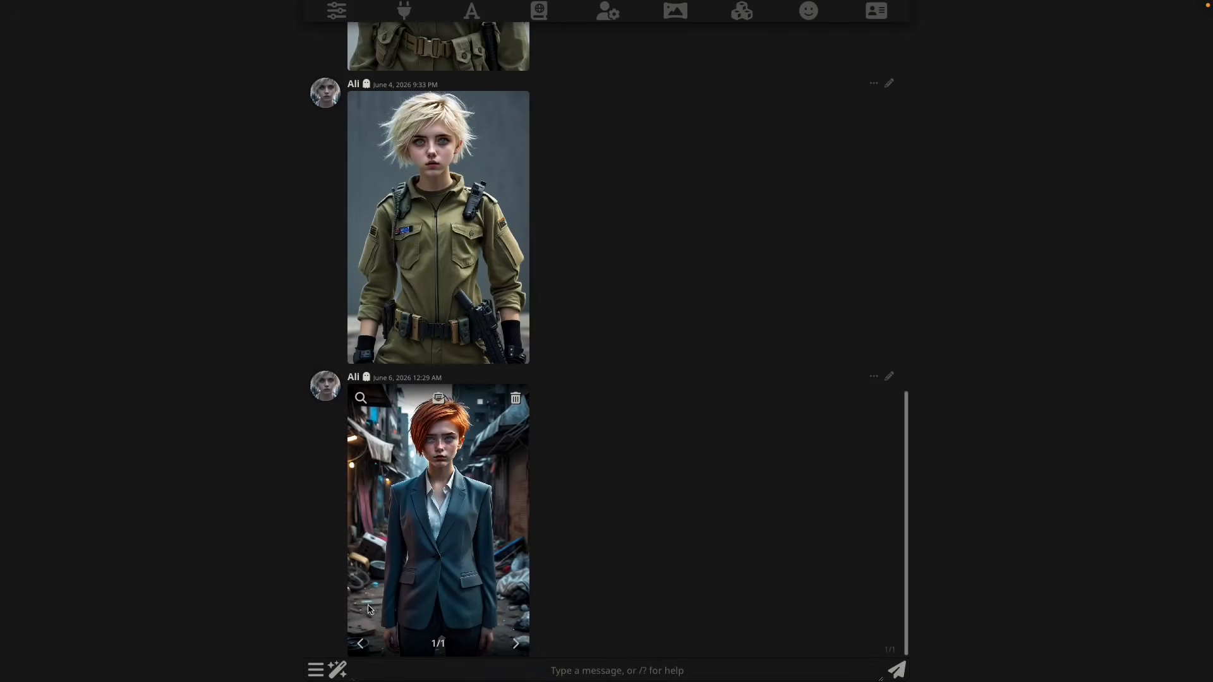
Step: Generate another image of the character with the Yourself option, then view the earlier business-suit picture enlarged and close it
{"action": "left_click", "coordinate": [340, 668]}
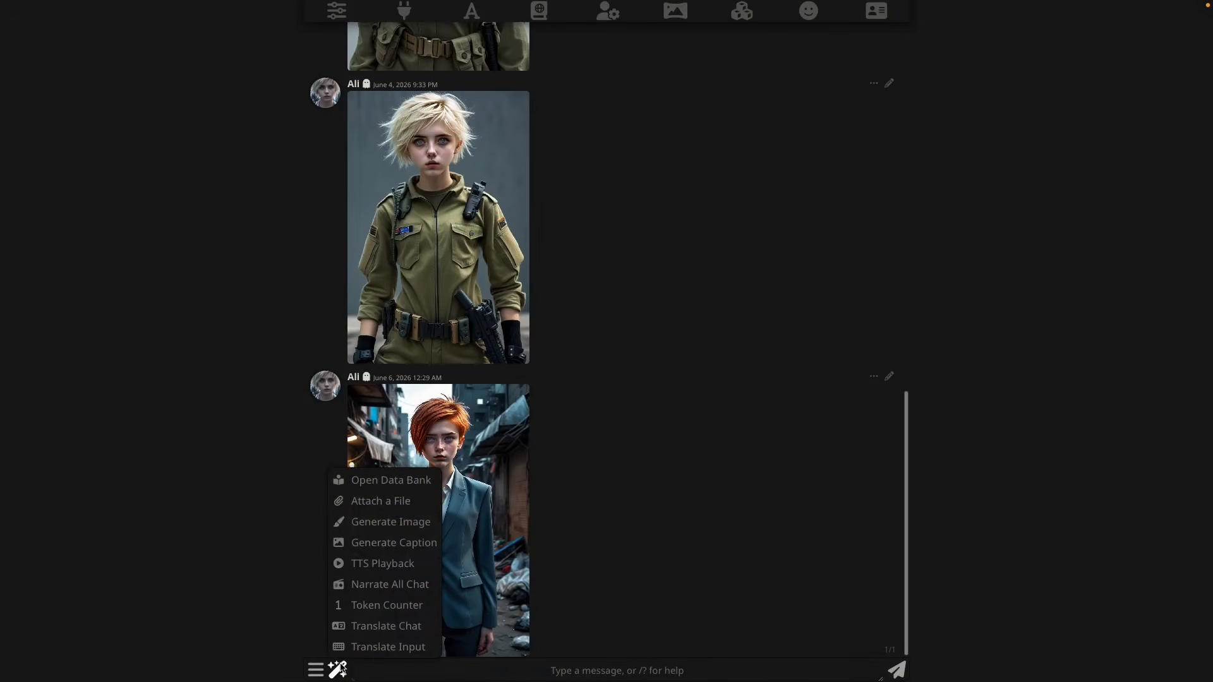
{"action": "left_click", "coordinate": [390, 526]}
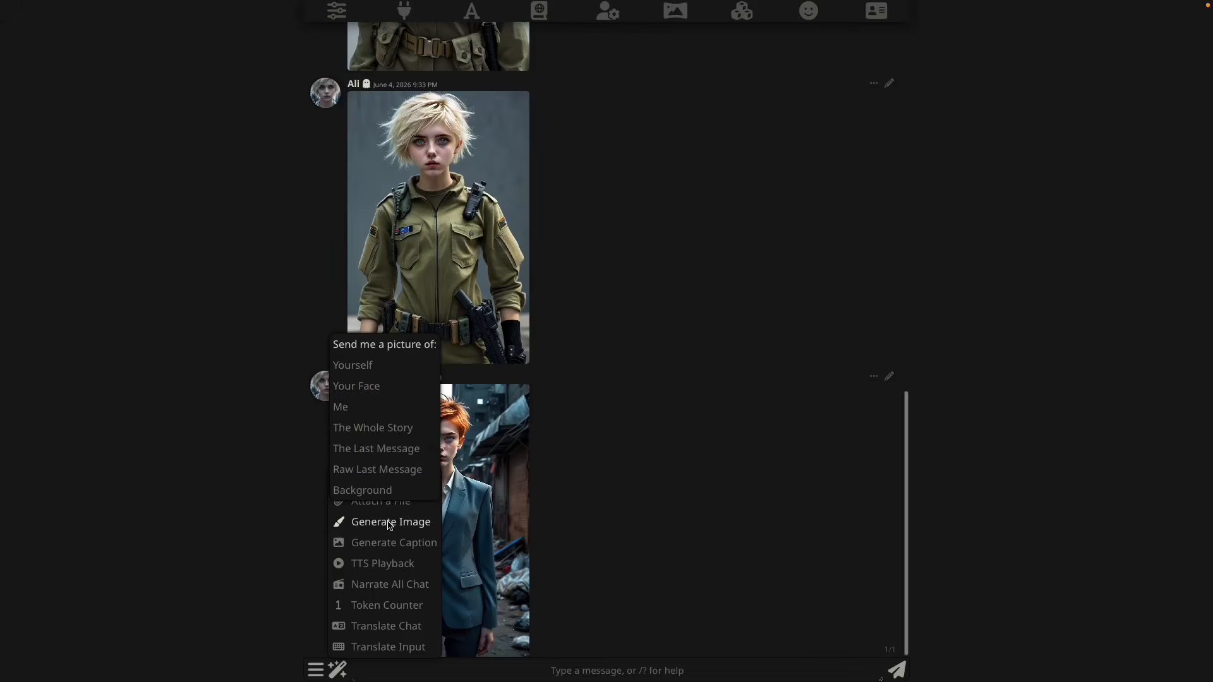
{"action": "left_click", "coordinate": [378, 371]}
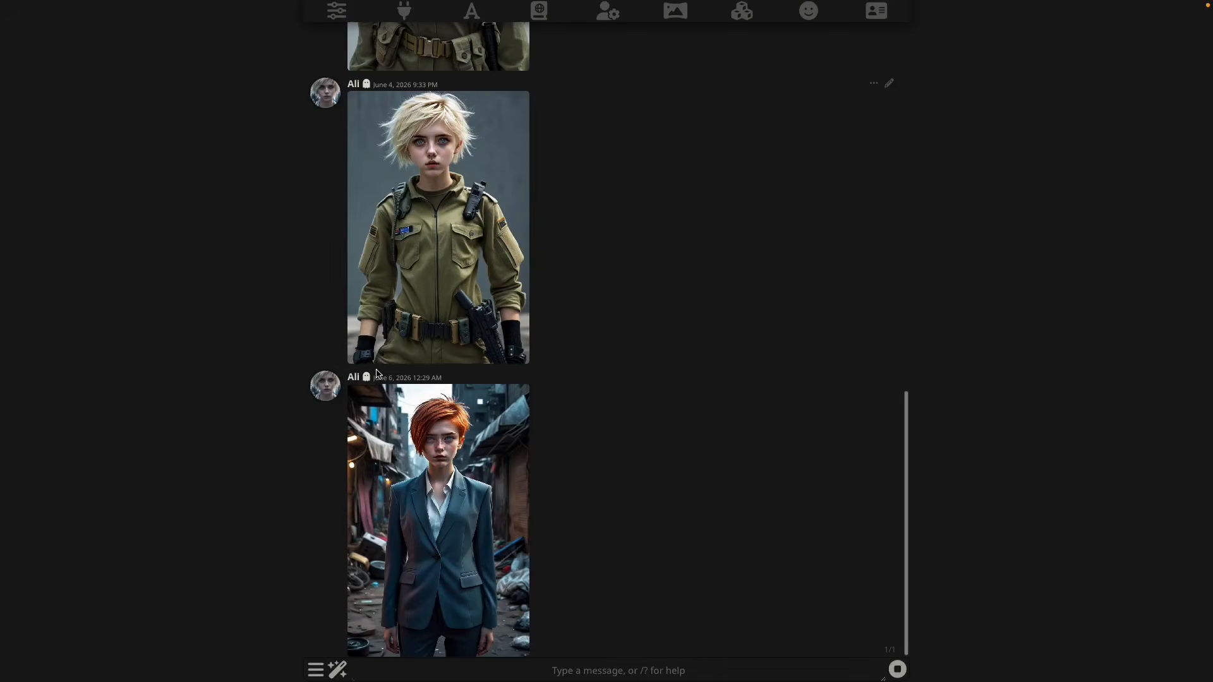
{"action": "left_click", "coordinate": [486, 442]}
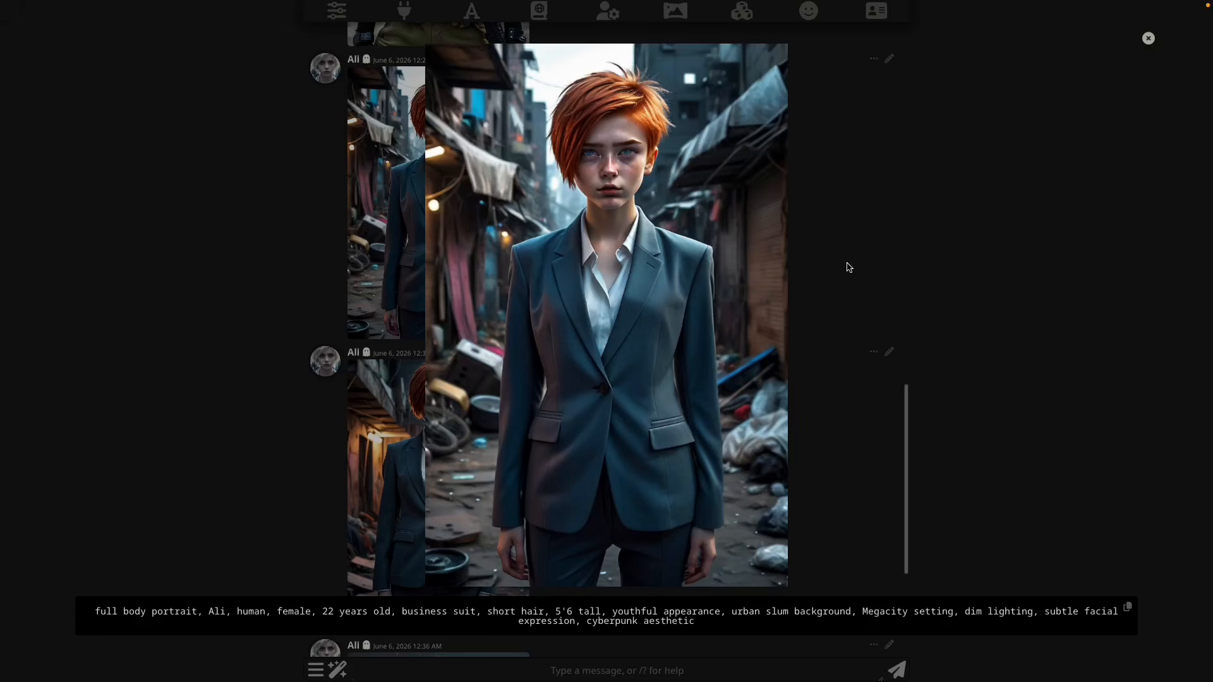
{"action": "left_click", "coordinate": [847, 265]}
Step: Examine the newest close-up face portrait in the chat at enlarged size and close it
{"action": "scroll", "coordinate": [529, 389], "scroll_direction": "down", "scroll_amount": 3}
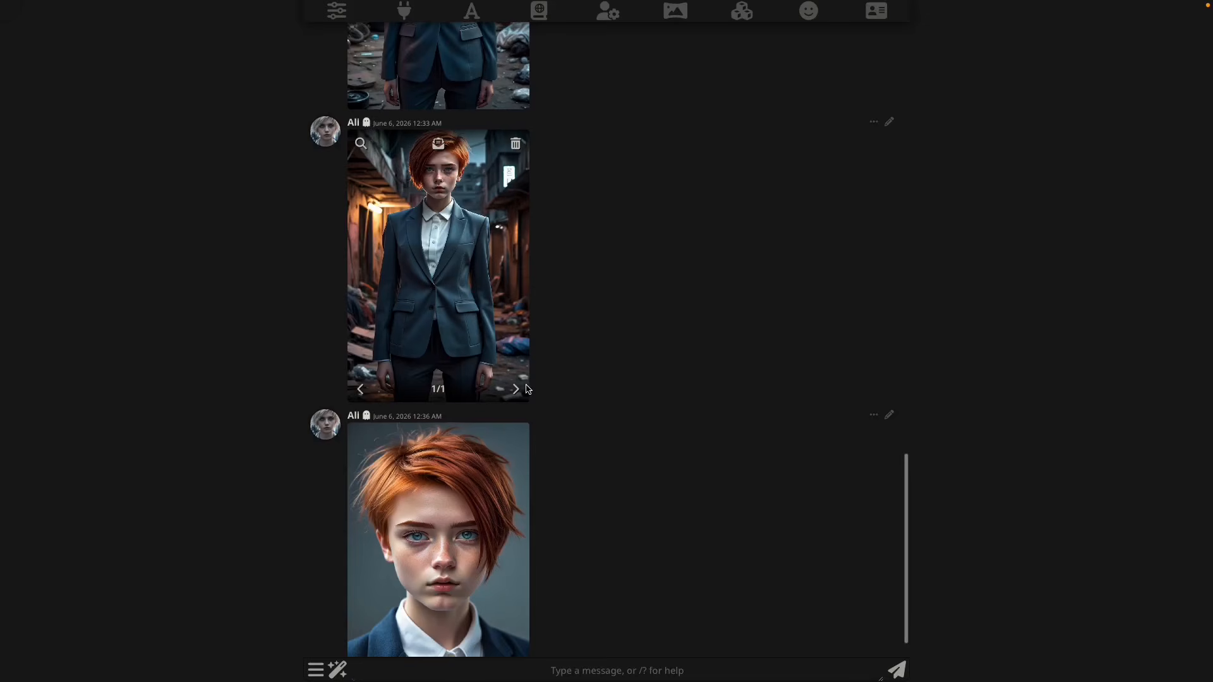
{"action": "left_click", "coordinate": [478, 529]}
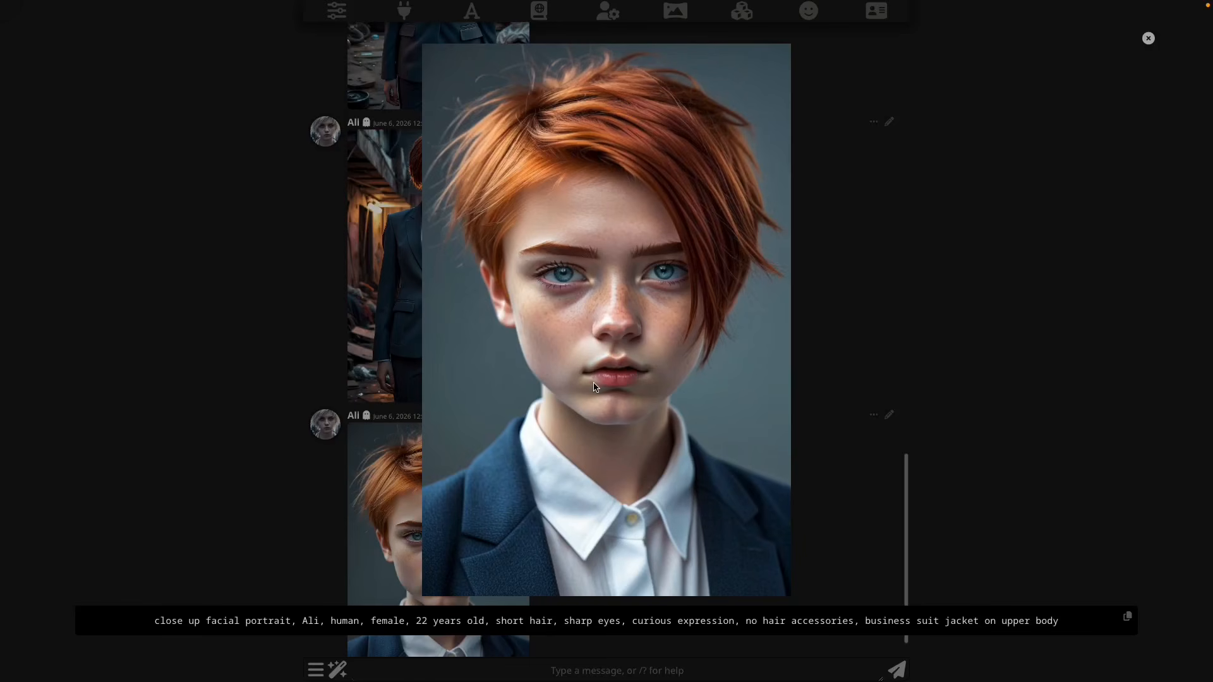
{"action": "left_click", "coordinate": [536, 401]}
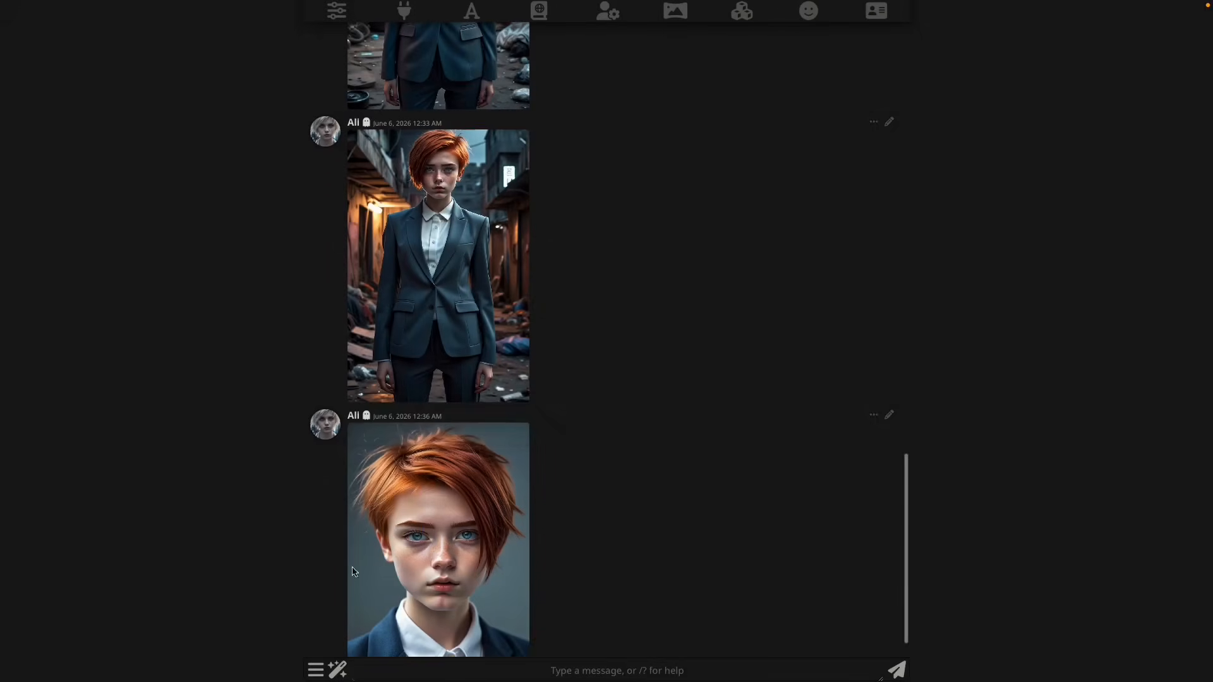
{"action": "left_click", "coordinate": [337, 670]}
{"action": "left_click", "coordinate": [398, 525]}
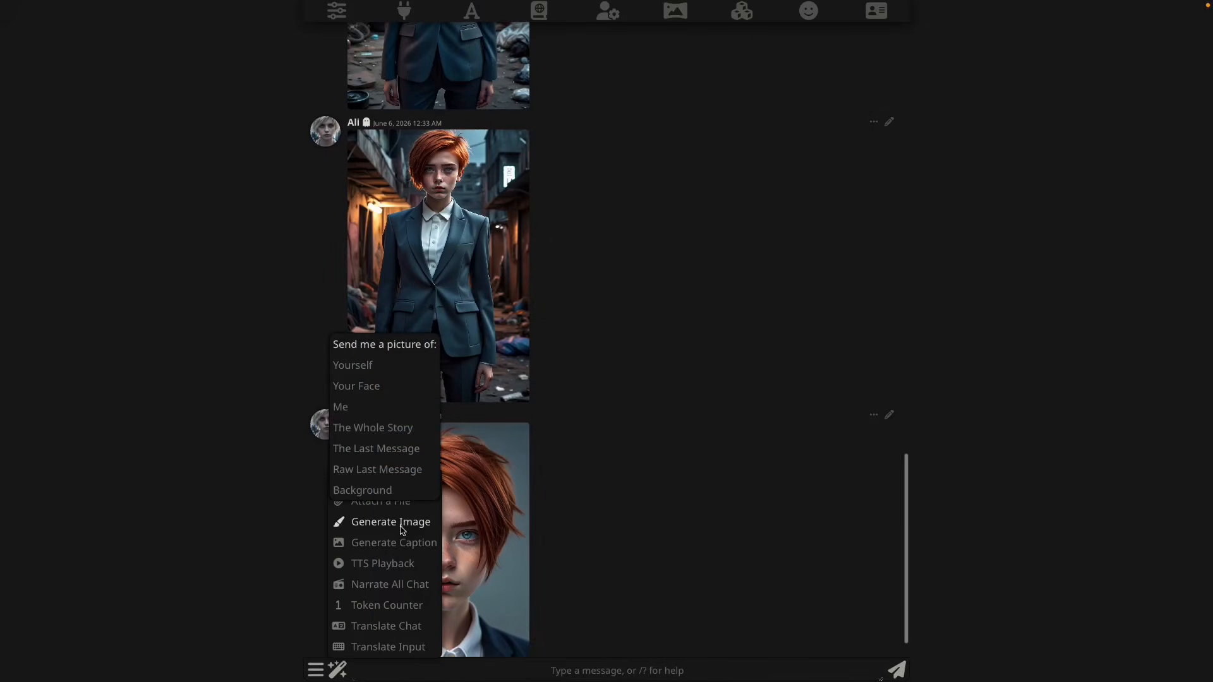
{"action": "left_click", "coordinate": [628, 401]}
Step: Enlarge the close-up portrait again, close it and compare it with the full-body business-suit picture above
{"action": "left_click", "coordinate": [476, 505]}
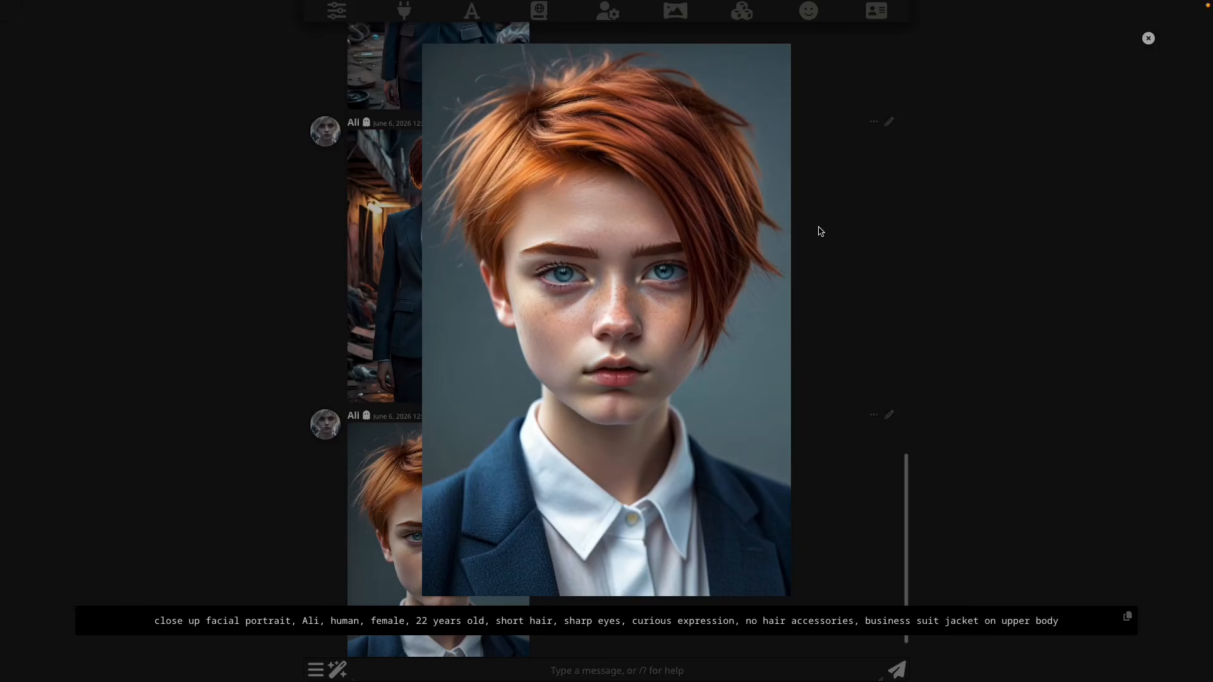
{"action": "left_click", "coordinate": [924, 272]}
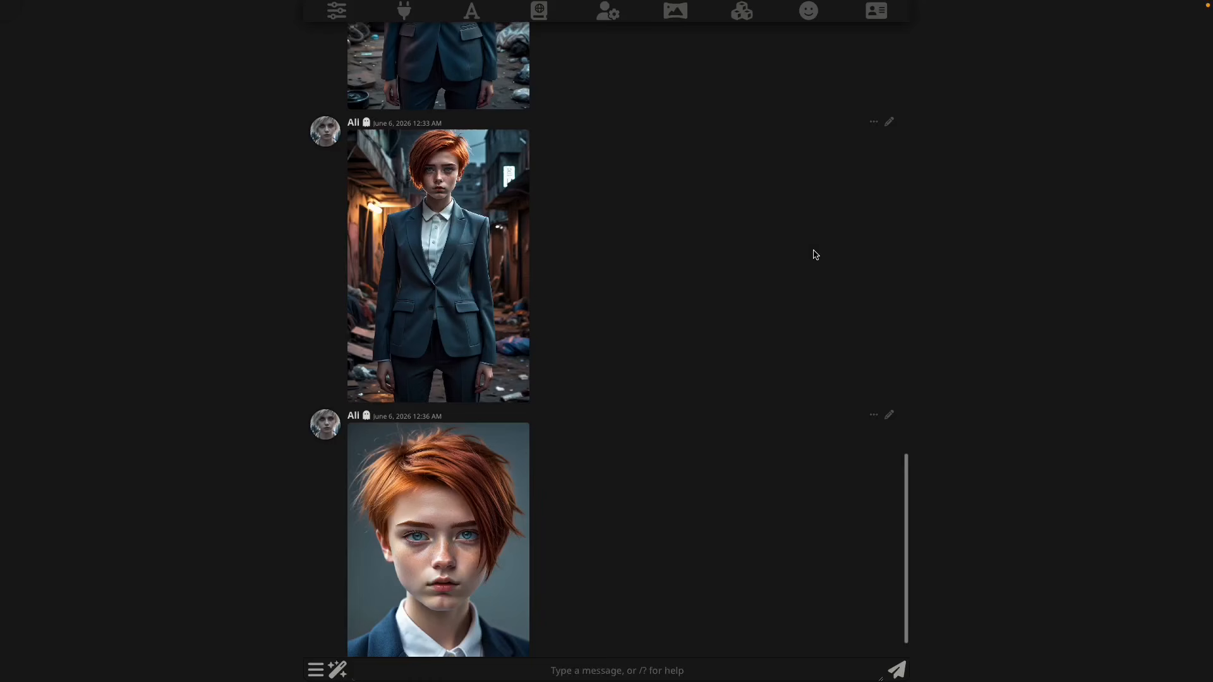
{"action": "mouse_move", "coordinate": [508, 294]}
{"action": "mouse_move", "coordinate": [495, 245]}
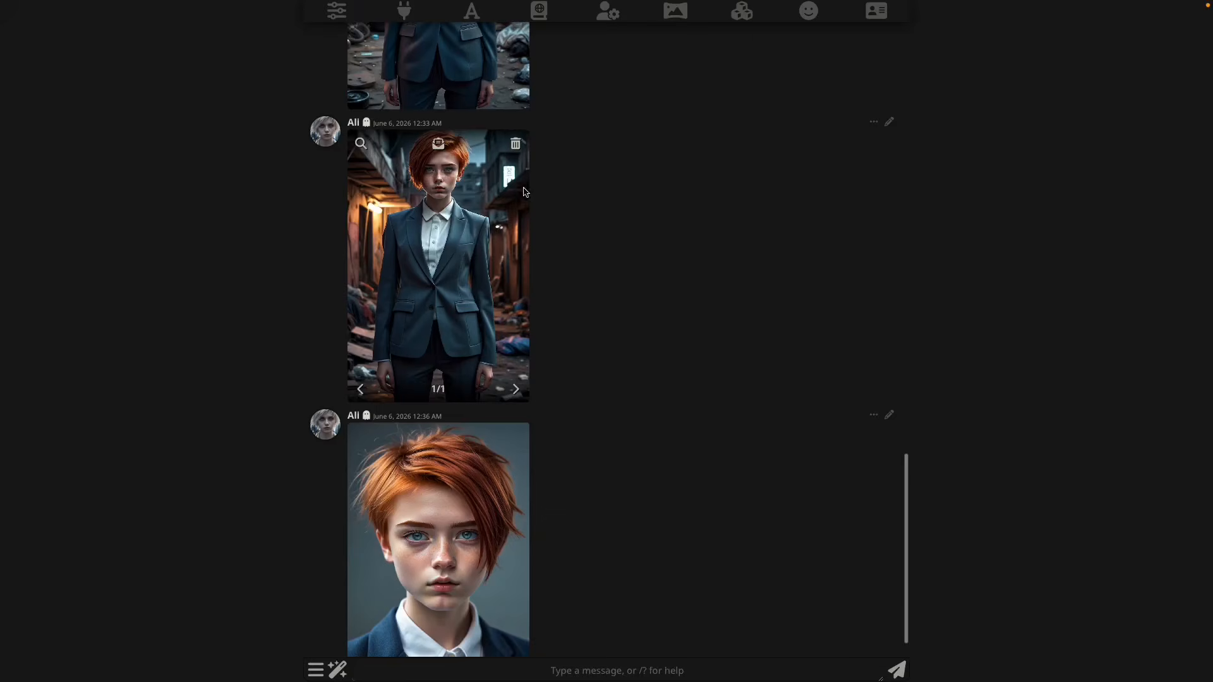
Step: Select Default_Comfy_Workflow.json as the ComfyUI workflow for image generation, return to the chat and inspect the full-body picture's prompt
{"action": "left_click", "coordinate": [742, 11]}
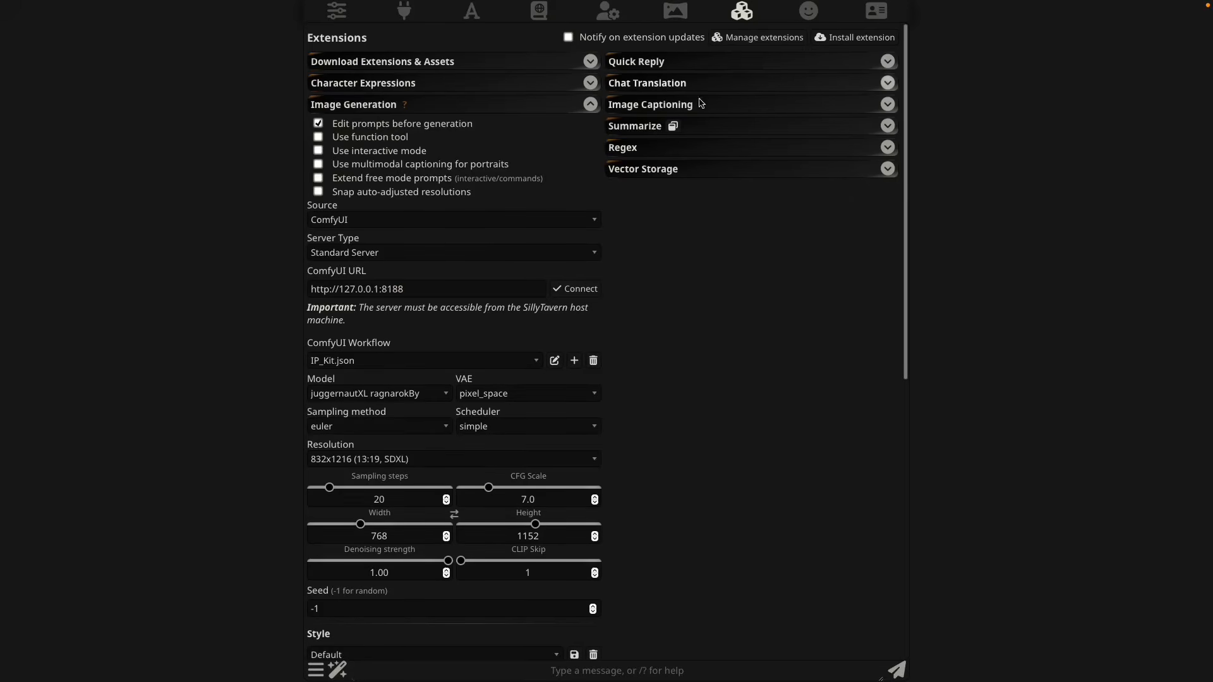
{"action": "left_click", "coordinate": [444, 362]}
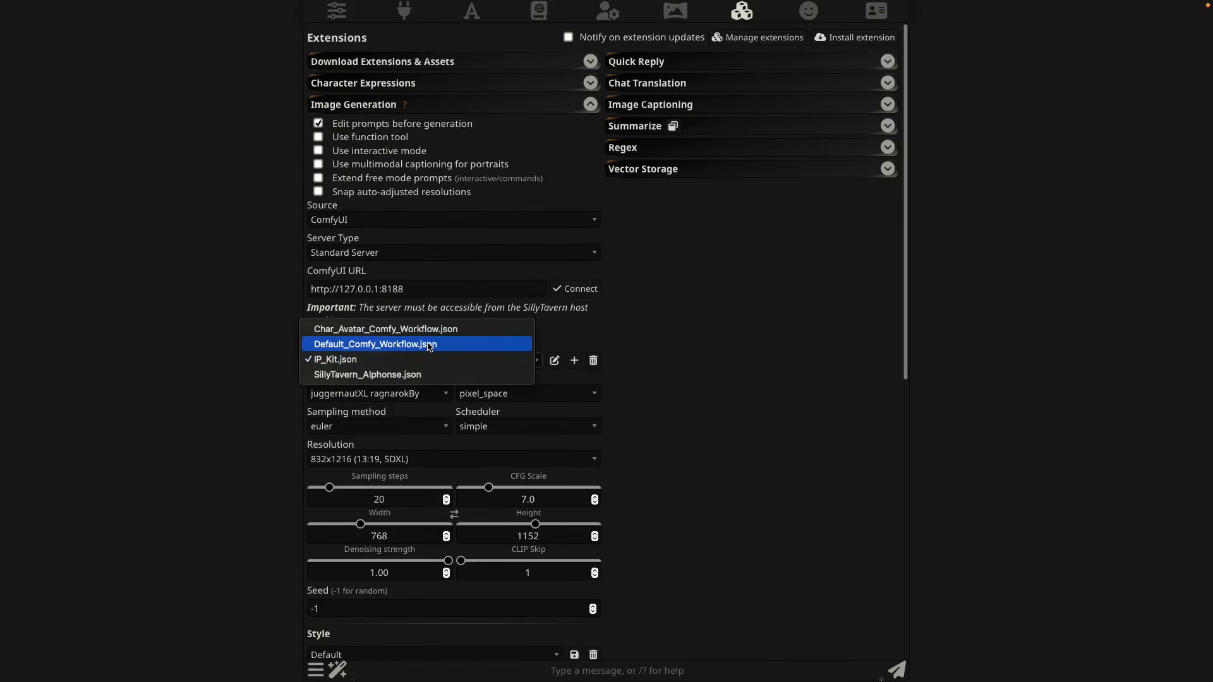
{"action": "left_click", "coordinate": [429, 346]}
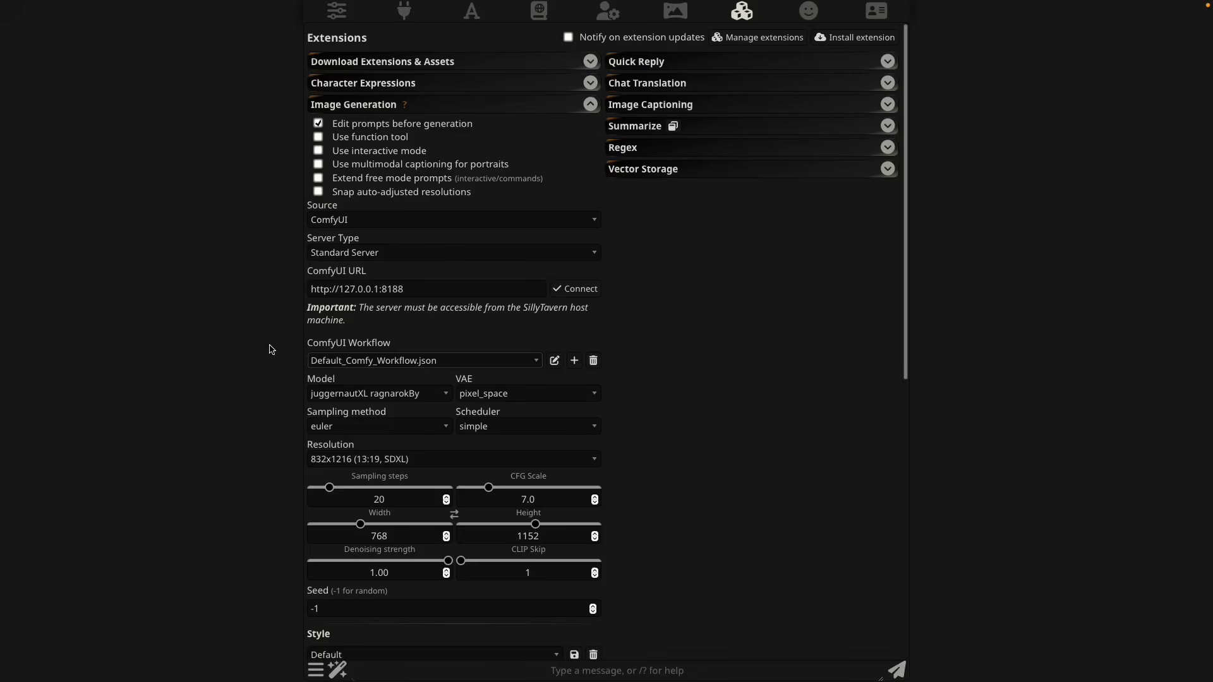
{"action": "left_click", "coordinate": [237, 369]}
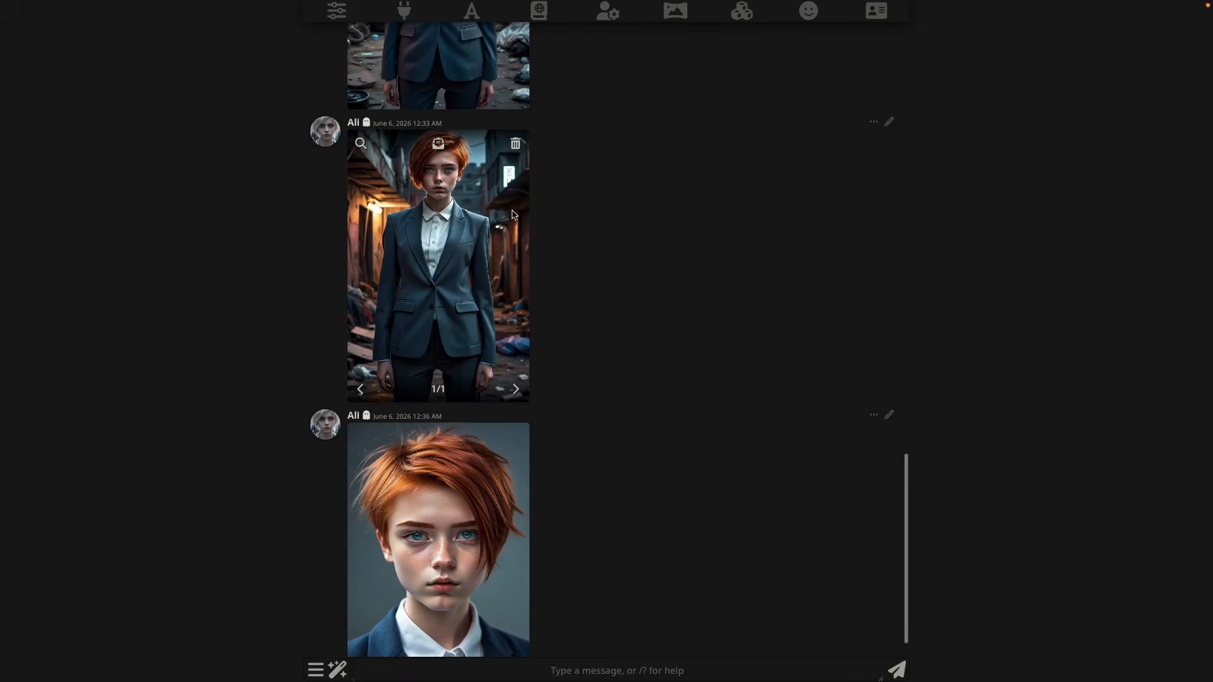
{"action": "mouse_move", "coordinate": [447, 219]}
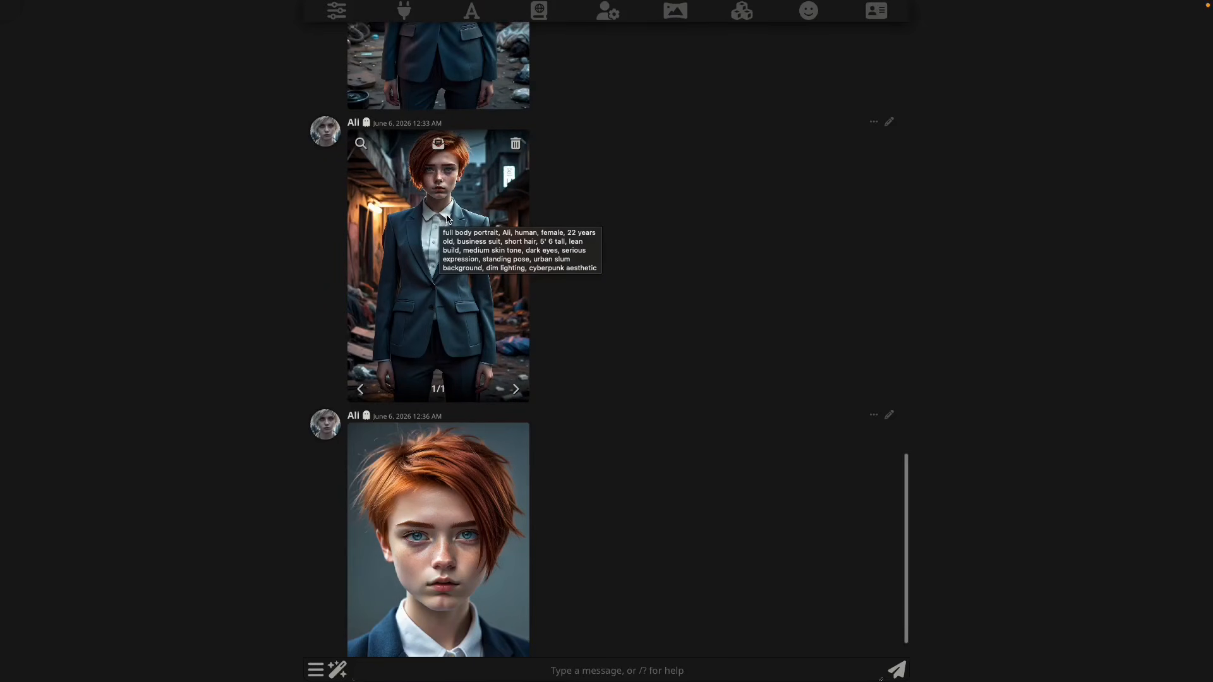